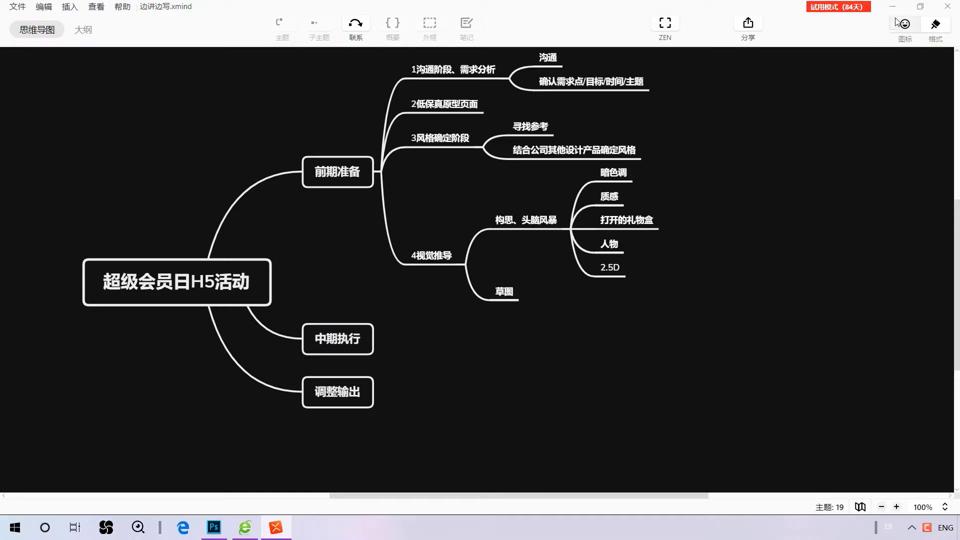
Minimize the mind map window and switch to Photoshop.
left_click(893, 6)
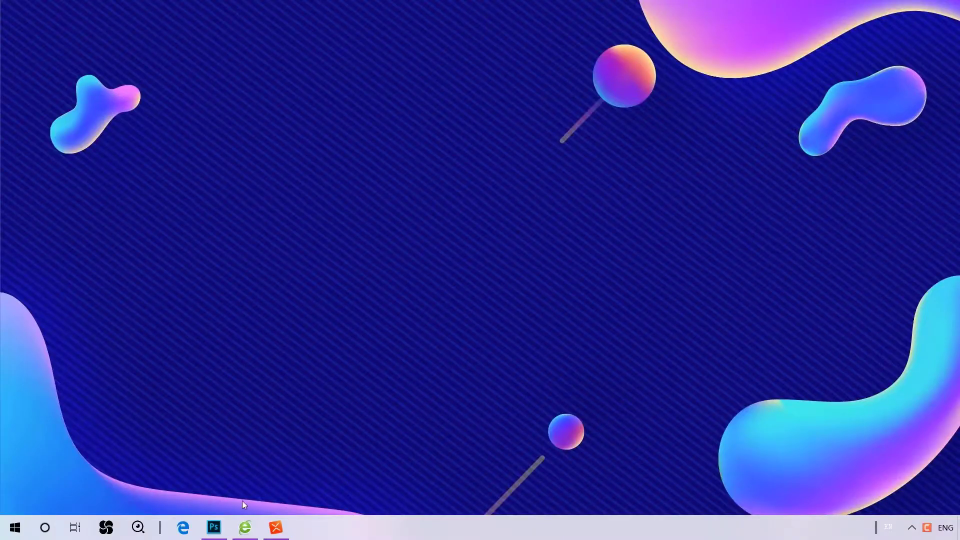
mouse_move(215, 528)
left_click(212, 494)
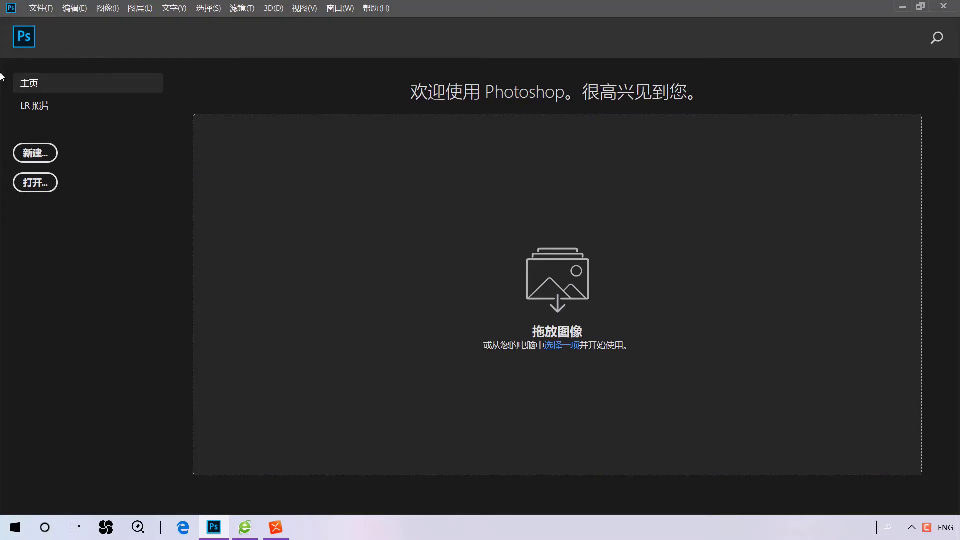
Create a new document with width 750 pixels, height 6000 pixels and resolution 72 pixels/inch.
left_click(41, 8)
left_click(45, 20)
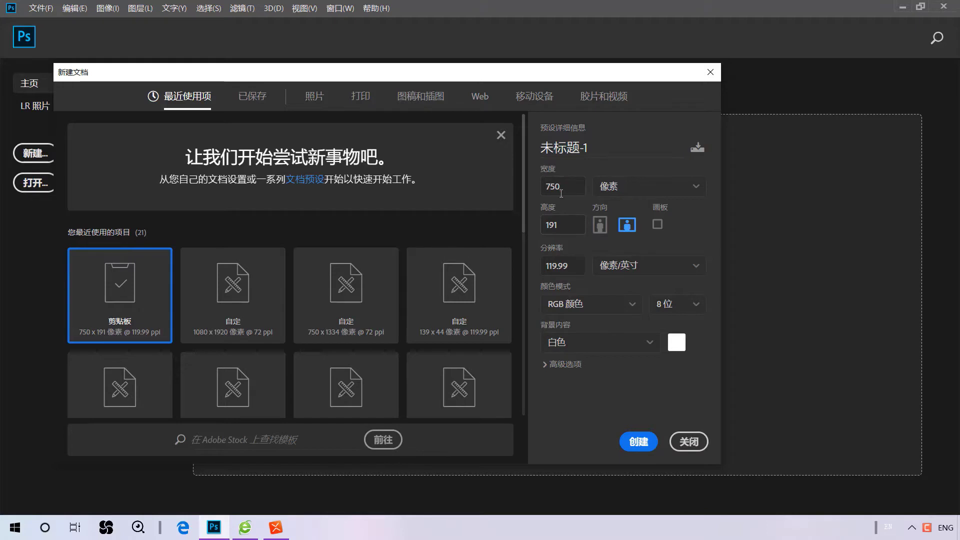
left_click(566, 224)
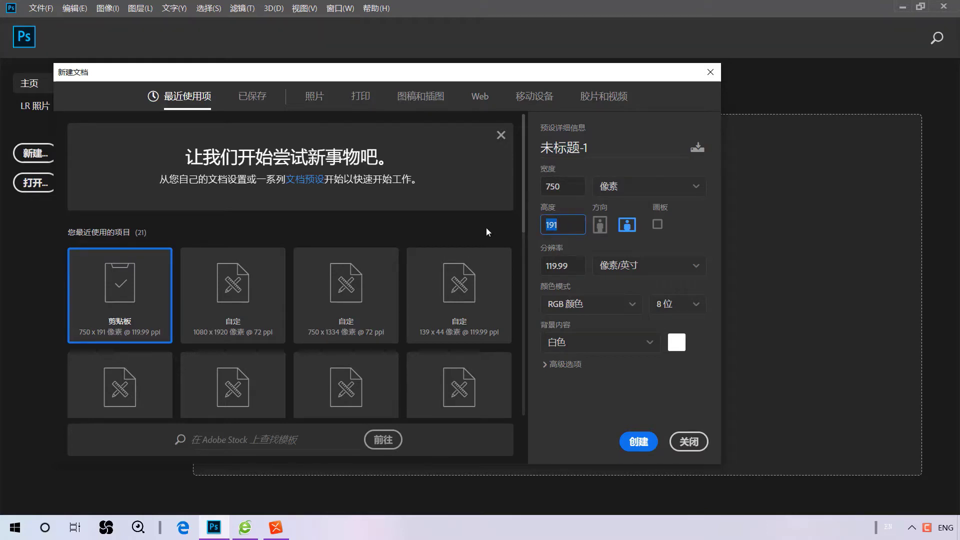
type("6")
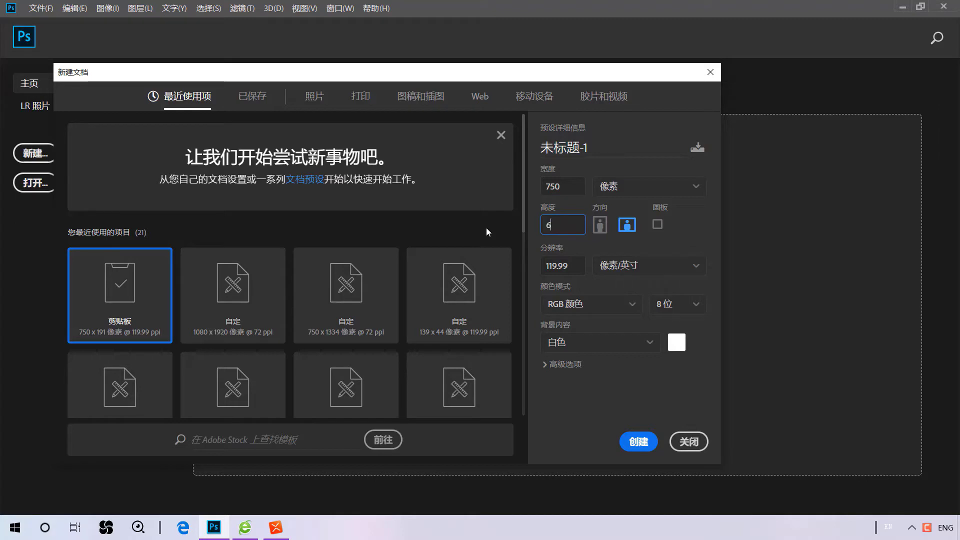
type("000")
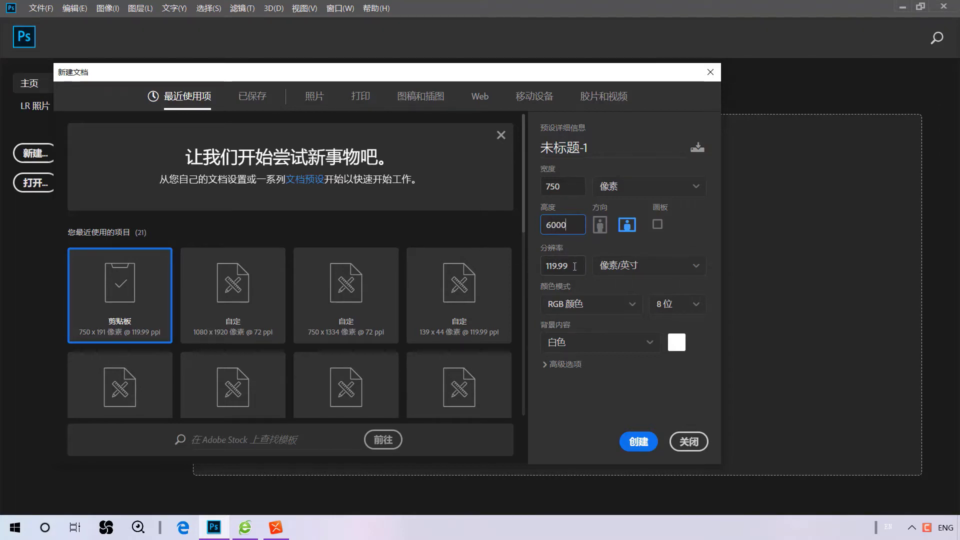
key("Tab")
type("72")
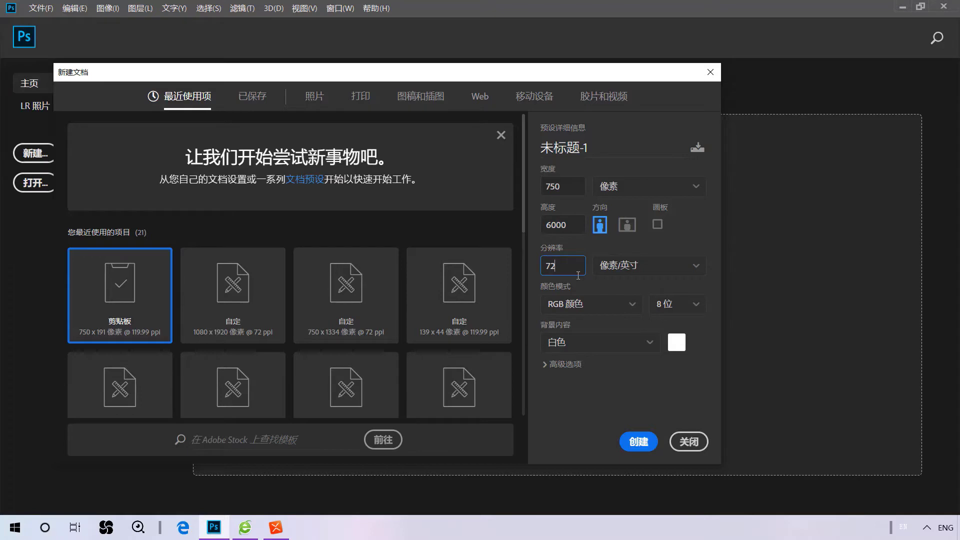
left_click(638, 441)
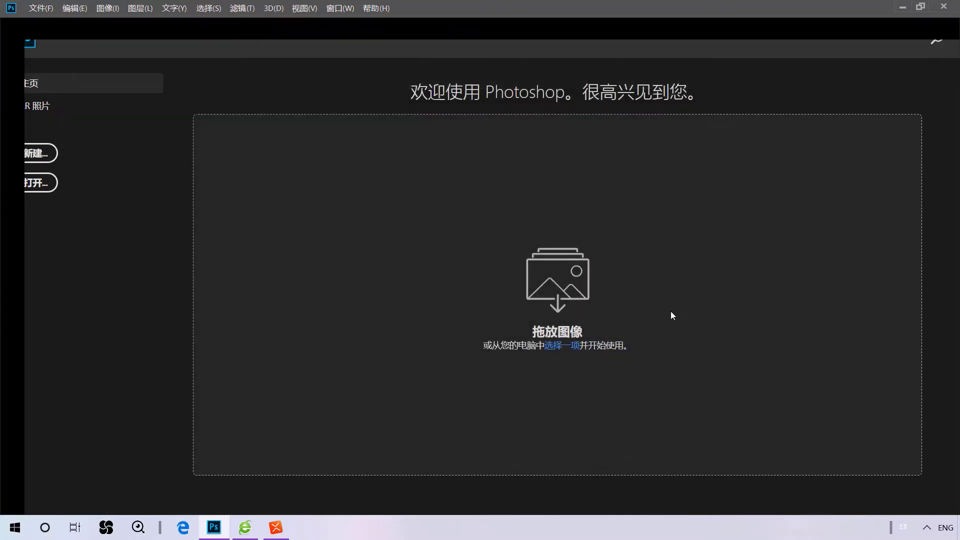
Switch to the browser and copy the 财主狂欢节 reference image from the huaban.com page.
key("z")
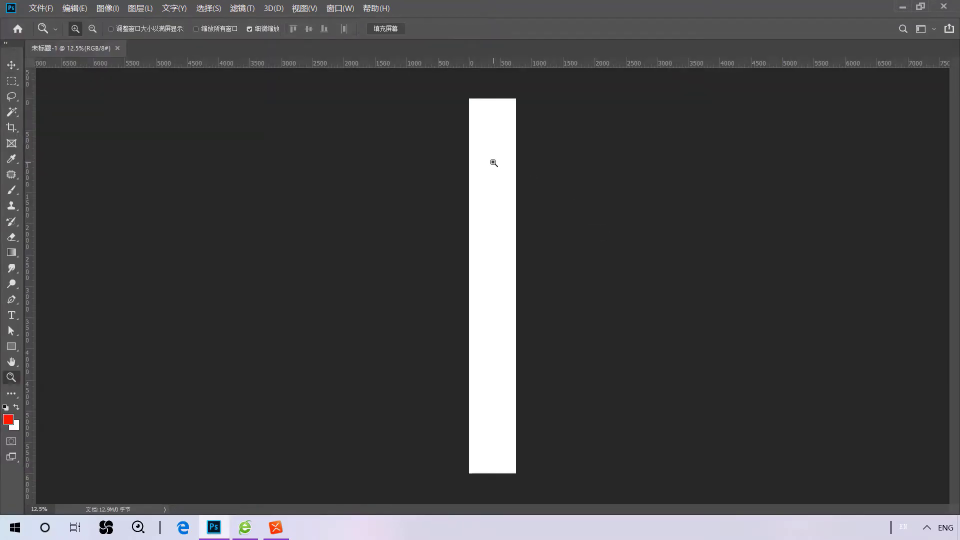
right_click(493, 162)
left_click(510, 179)
key("v")
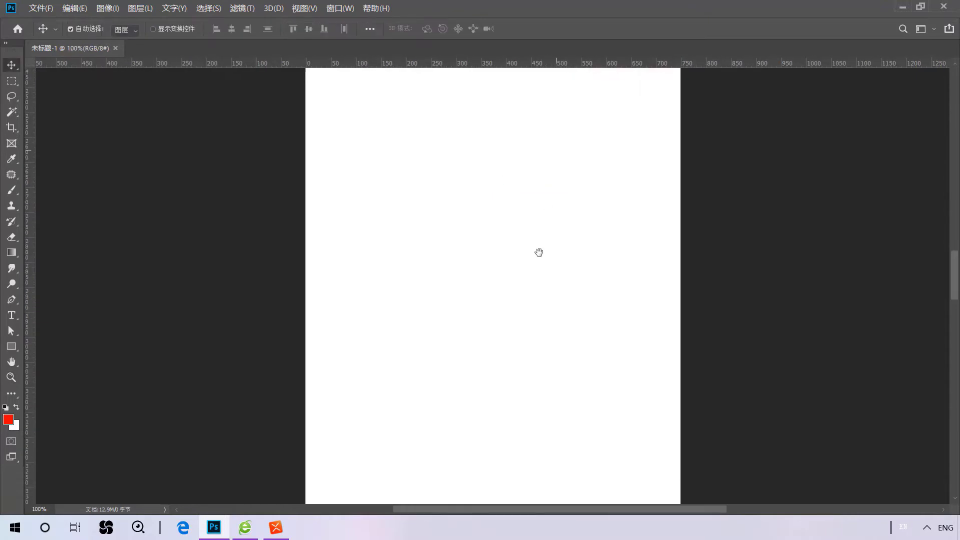
mouse_move(541, 213)
left_mouse_down()
mouse_move(544, 368)
mouse_move(538, 217)
mouse_move(531, 358)
mouse_move(529, 227)
left_mouse_up()
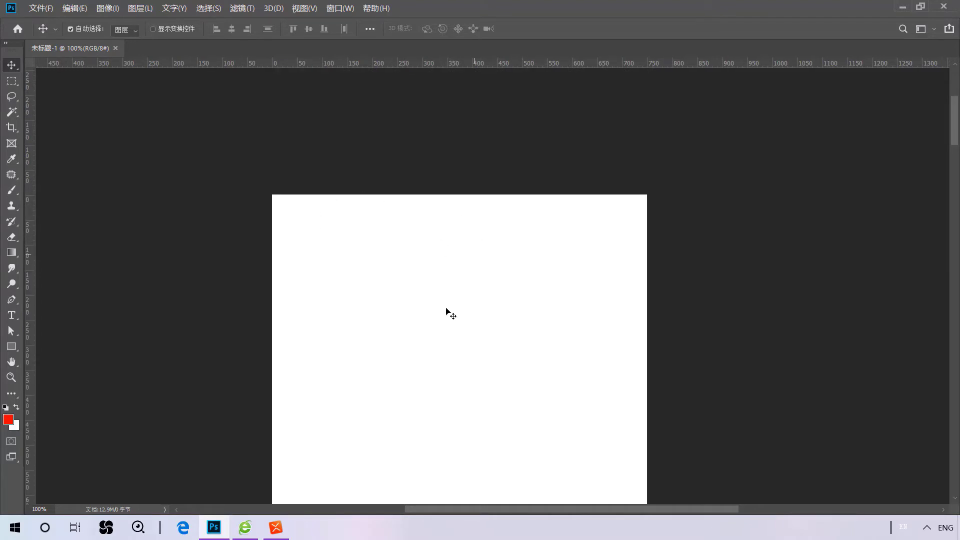
mouse_move(245, 525)
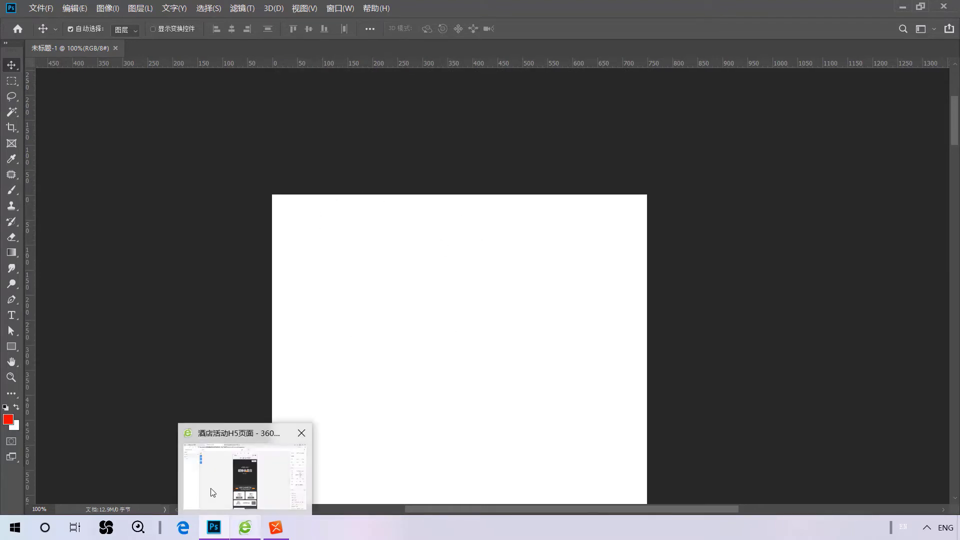
left_click(247, 487)
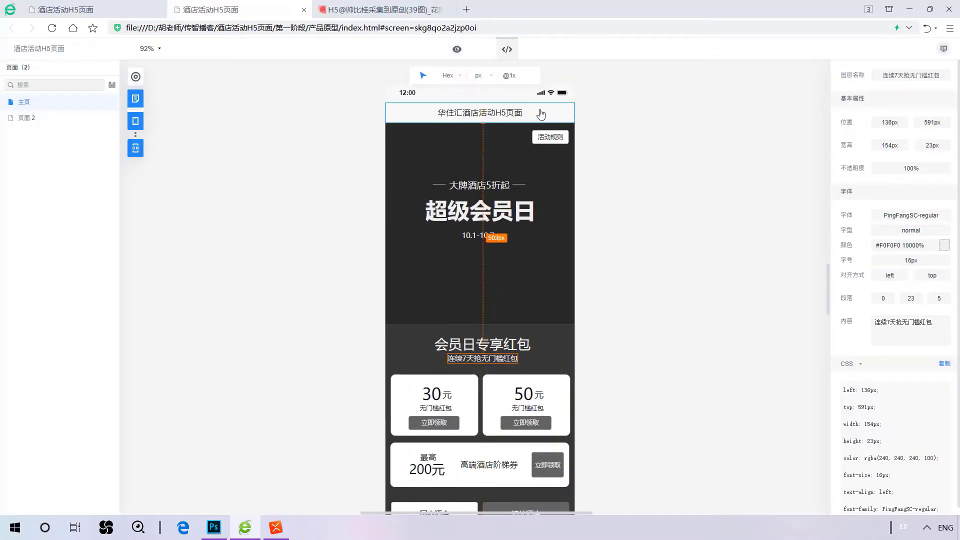
left_click(385, 9)
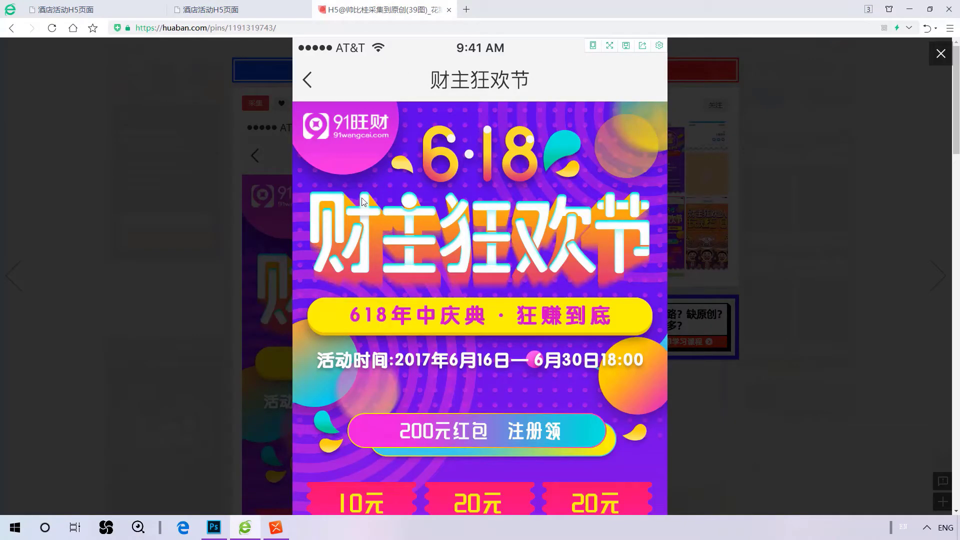
right_click(545, 137)
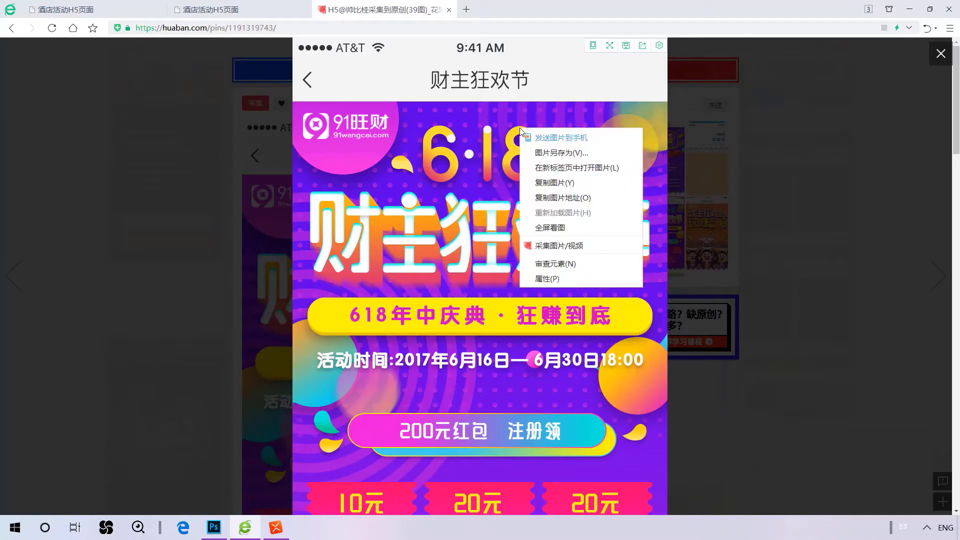
left_click(555, 182)
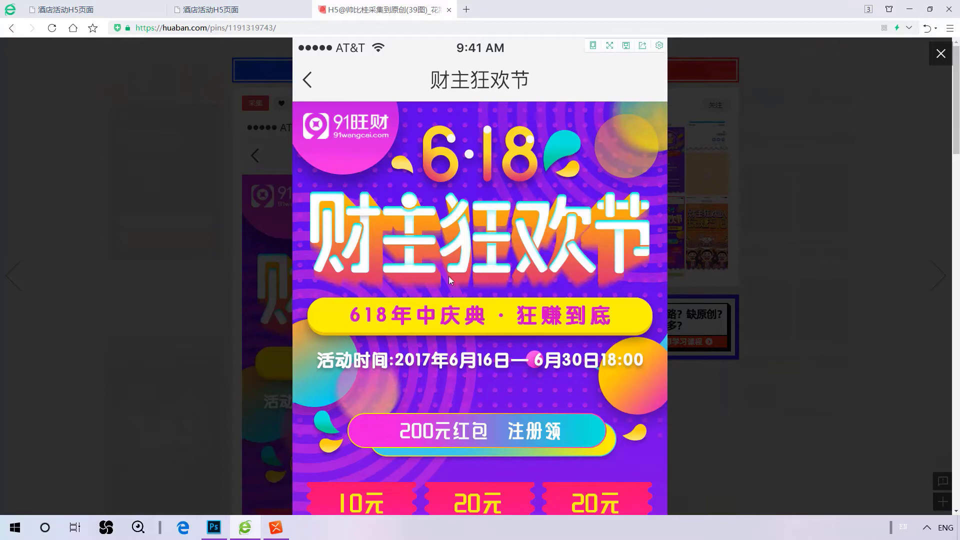
Return to Photoshop and paste the copied reference image into the new document.
mouse_move(214, 527)
left_click(221, 490)
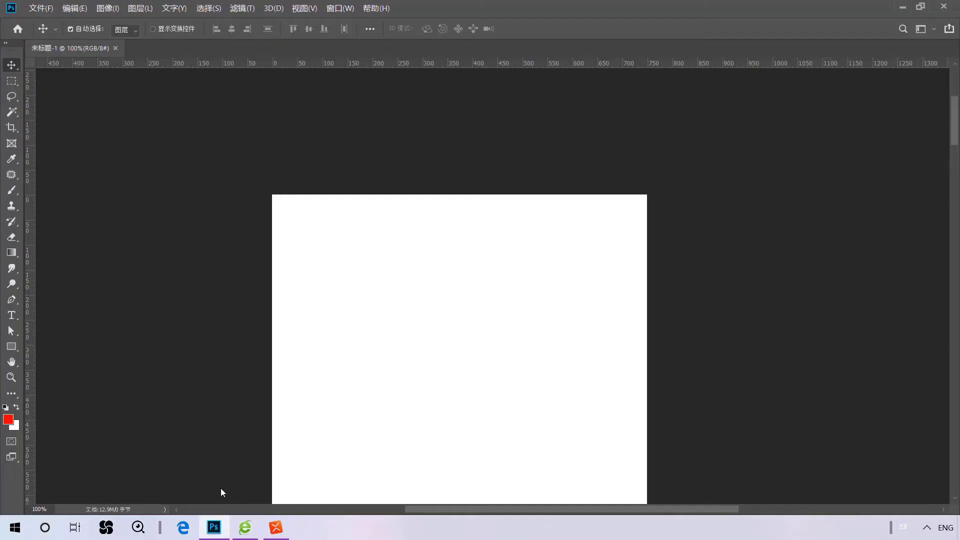
key("ctrl+v")
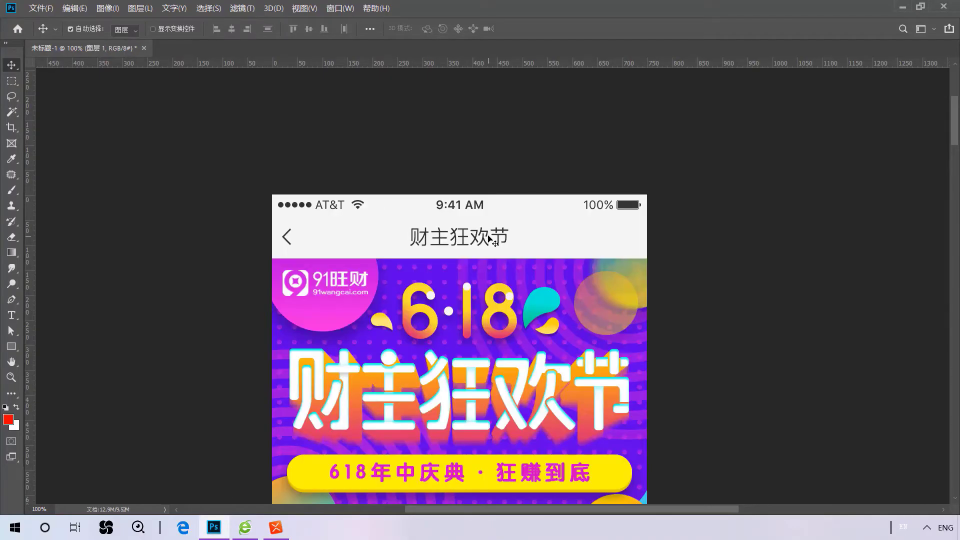
Select the status bar and title bar strip of the pasted image and copy it to a new layer.
scroll(486, 232, "down", 2)
key("F7")
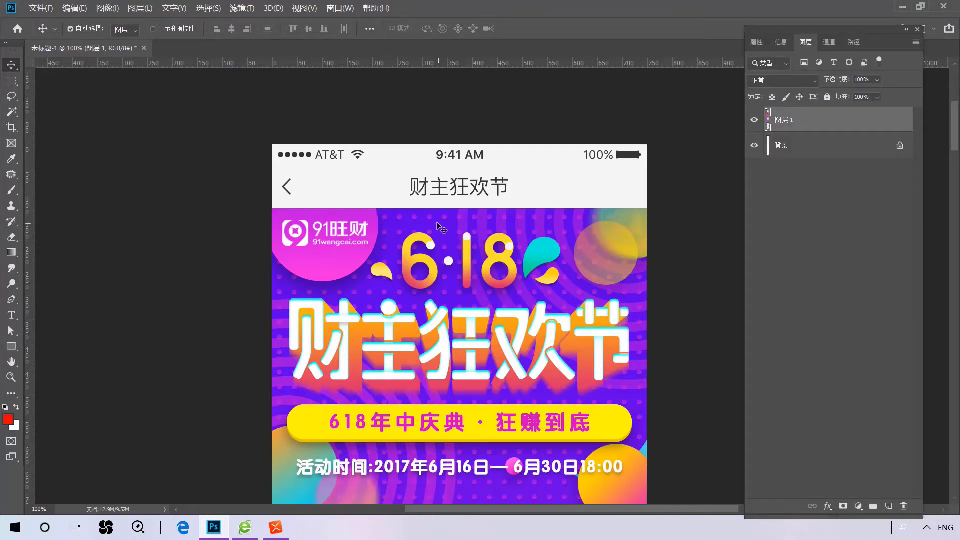
key("m")
left_click_drag(272, 145, 709, 209)
key("ctrl+j")
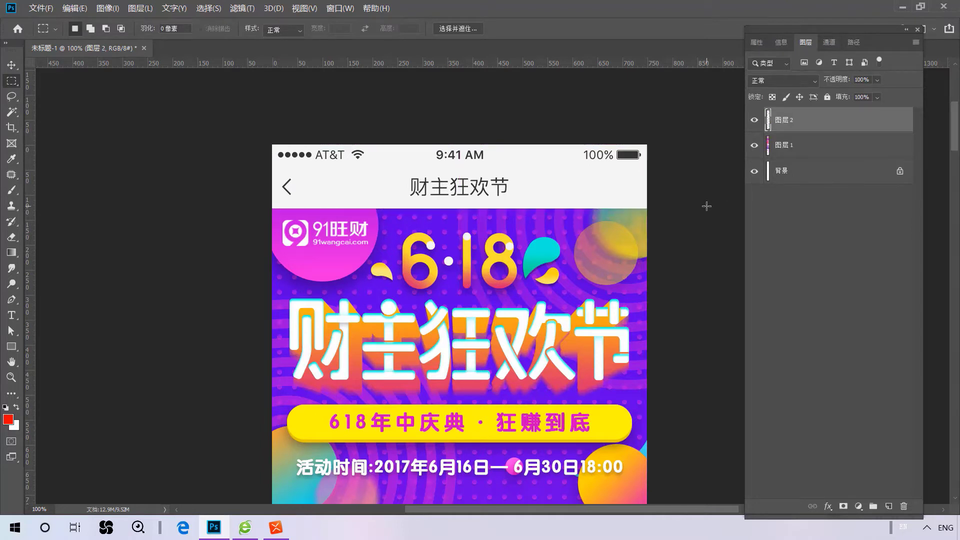
Delete the full pasted reference image layer, keeping only the copied bar strip and the background.
key("v")
left_click(584, 244)
key("Delete")
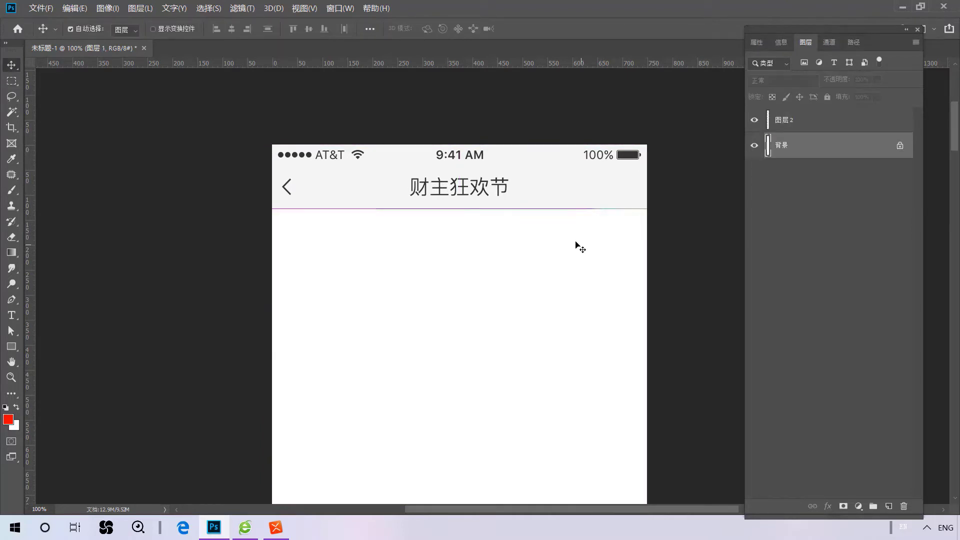
scroll(489, 235, "down", 2)
left_click(498, 231)
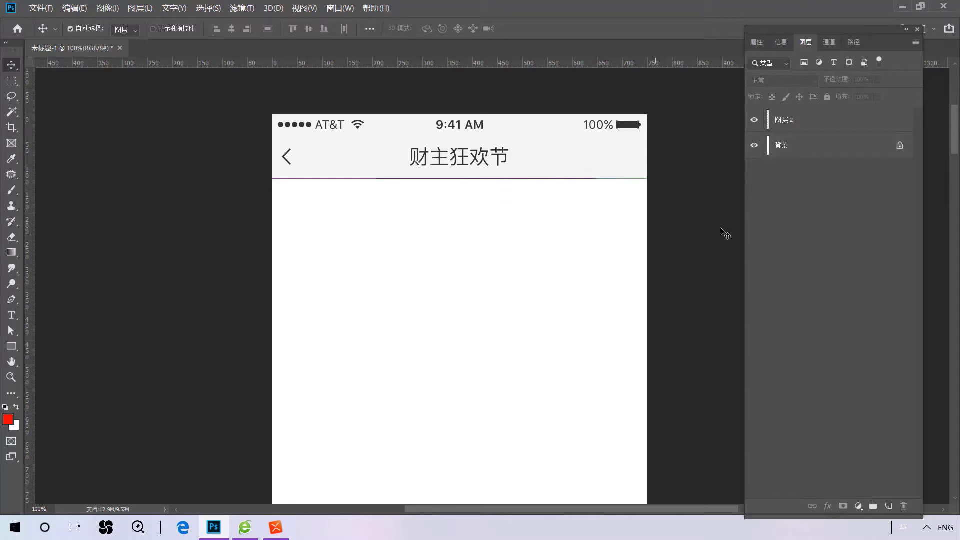
key("z")
left_click(353, 208)
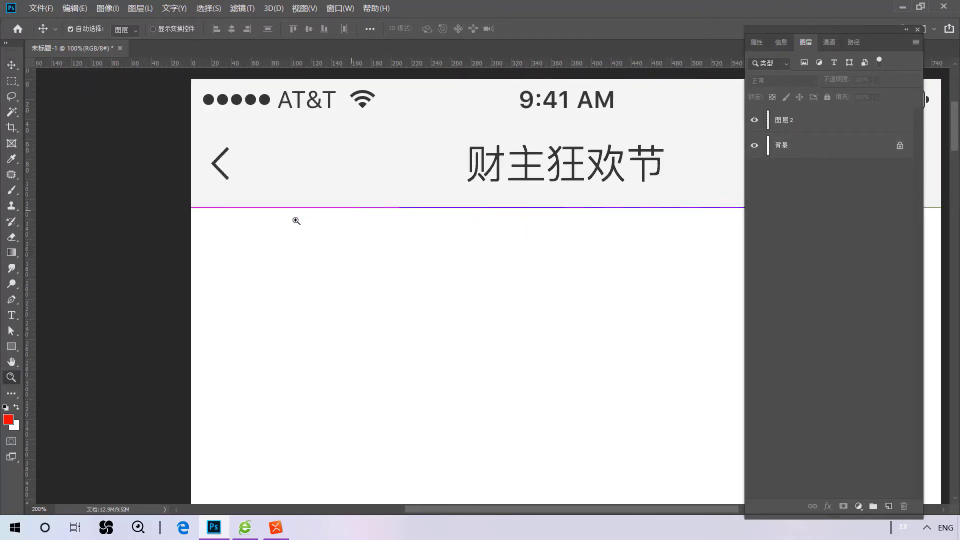
key("m")
left_click_drag(182, 208, 875, 297)
left_click_drag(956, 340, 956, 351)
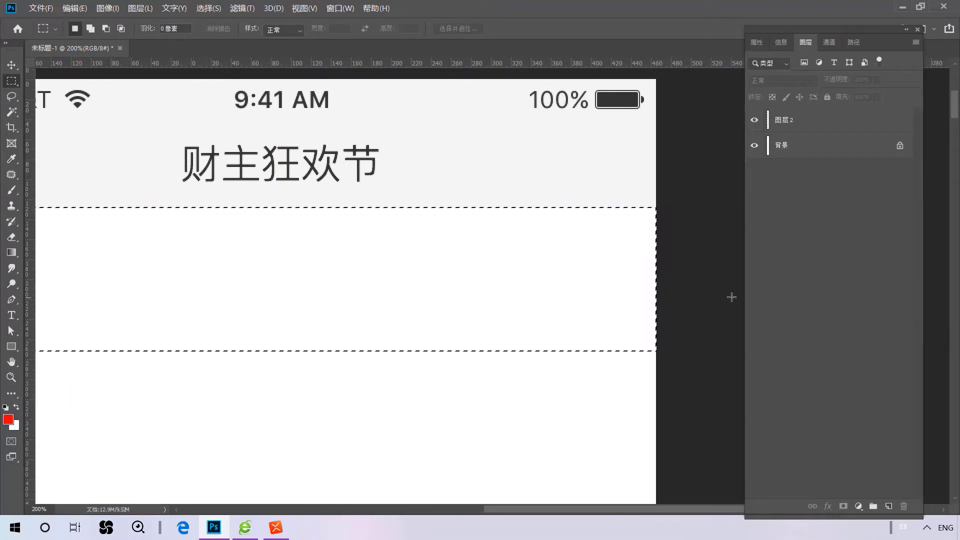
left_click(668, 297)
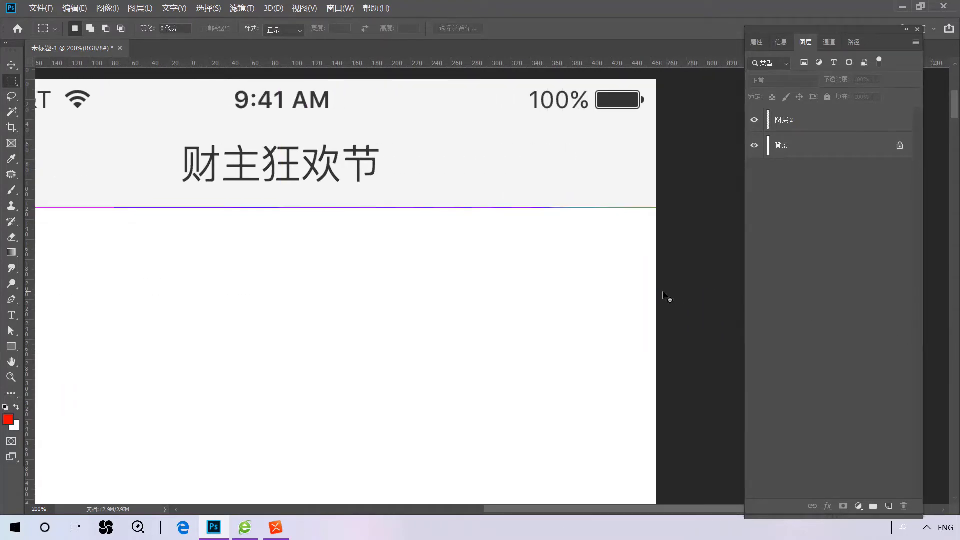
Erase the thin coloured line below the title bar on layer 图层 2 and clear the selection.
left_click_drag(428, 263, 650, 281)
left_click(782, 125)
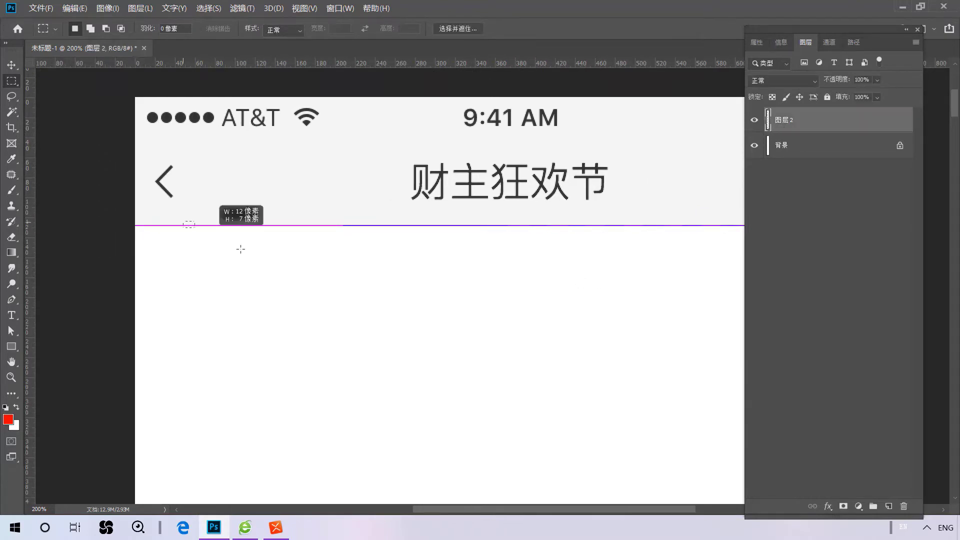
left_click_drag(136, 227, 952, 350)
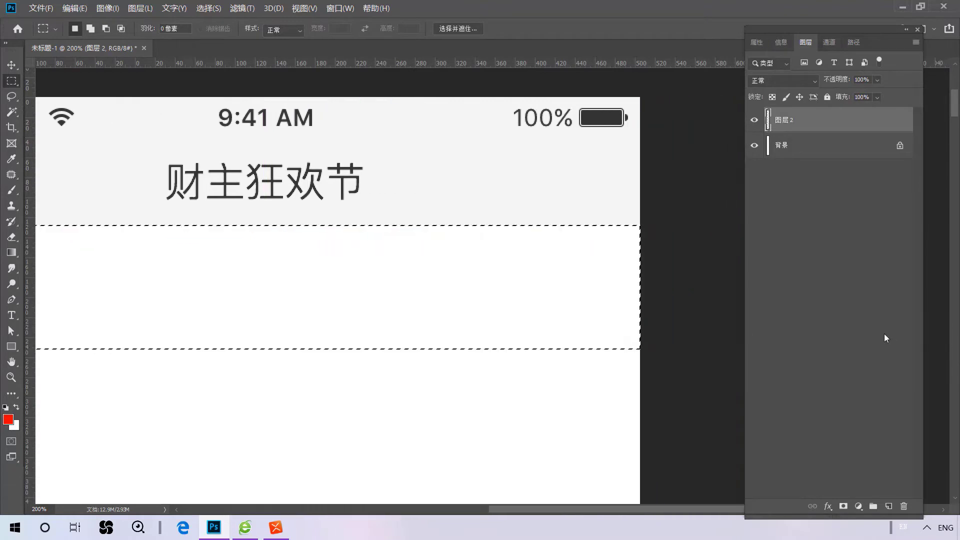
scroll(574, 283, "down", 1)
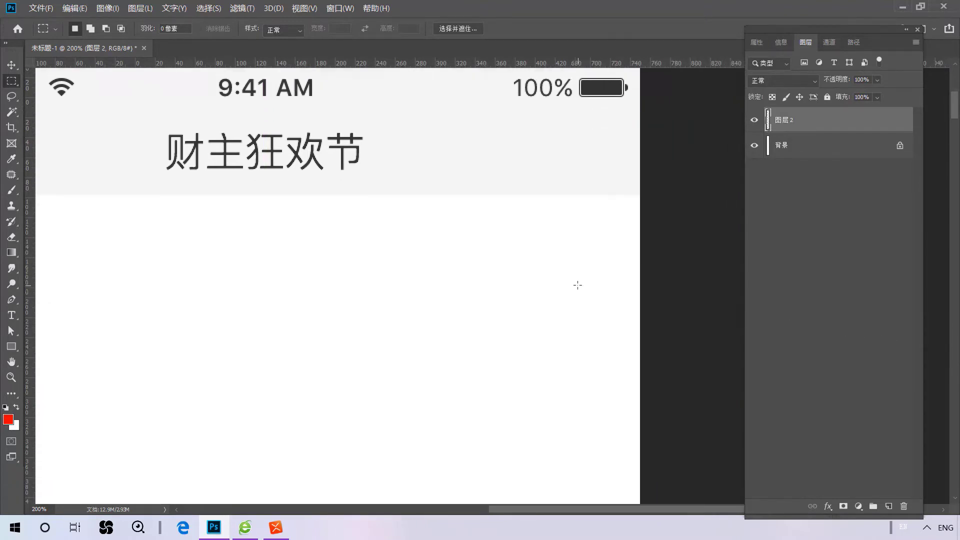
Select a blank rectangular patch of the grey title bar beside the old title 财主狂欢节, about the height of its text.
key("z")
right_click(515, 274)
left_click(539, 288)
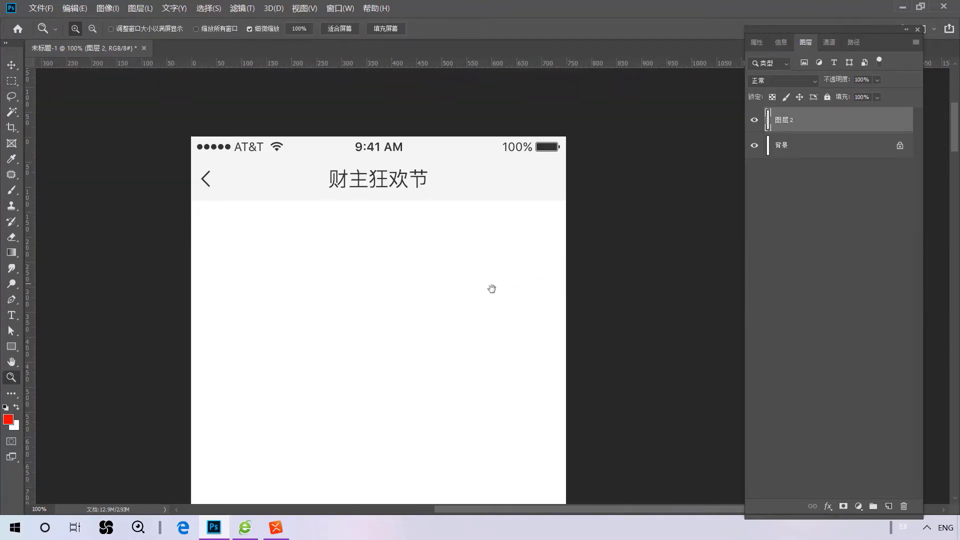
key("v")
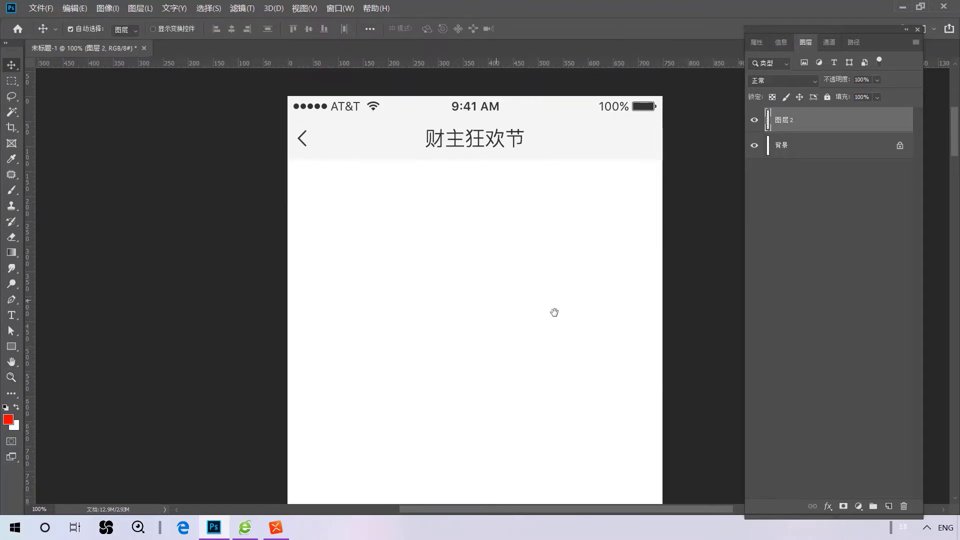
left_click_drag(555, 311, 563, 354)
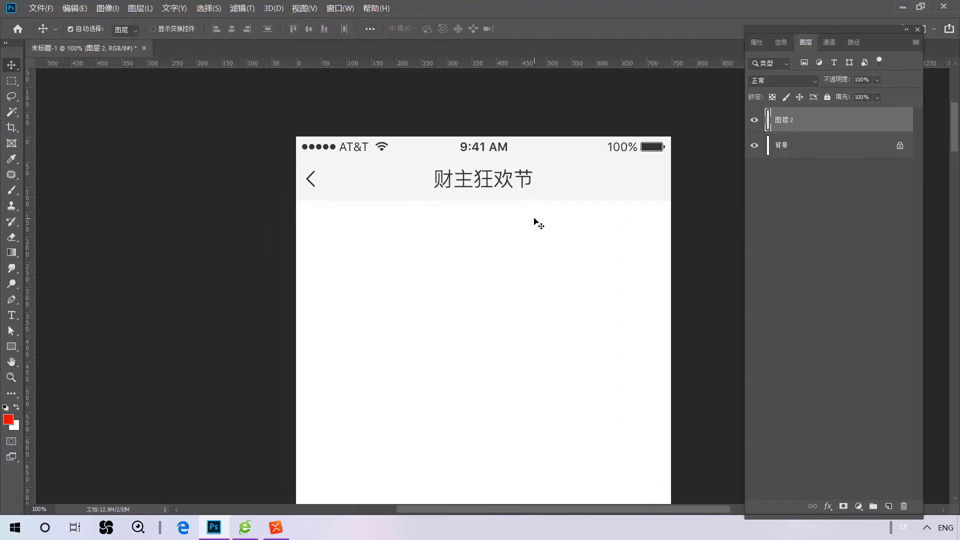
left_click(557, 204)
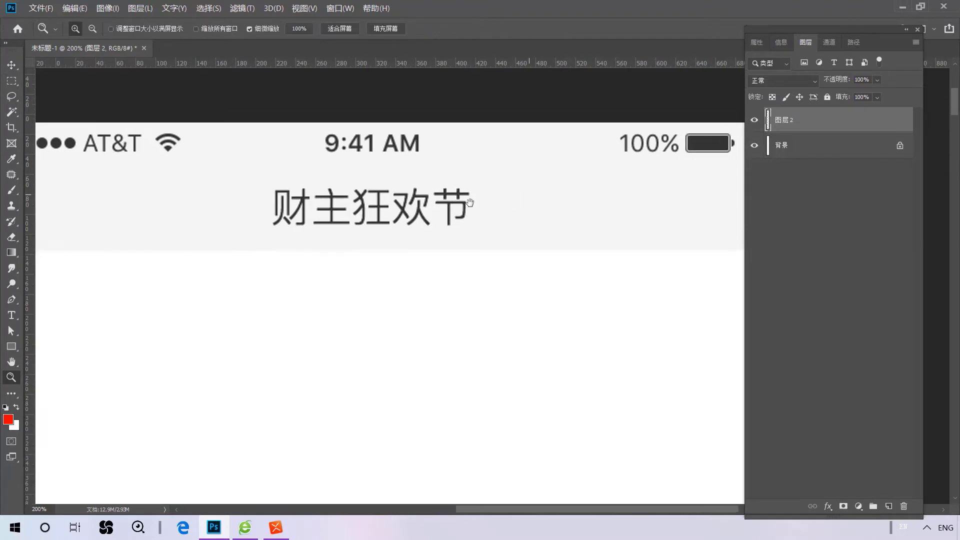
key("m")
left_click_drag(480, 183, 561, 237)
key("v")
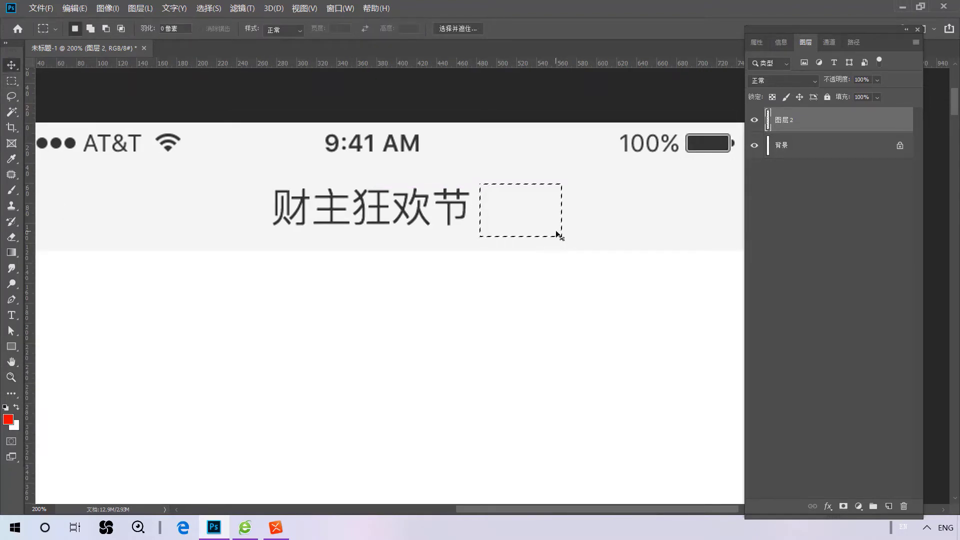
Stretch the selected blank patch across the old title 财主狂欢节 to cover it, apply the transform and clear the selection.
key("ctrl+t")
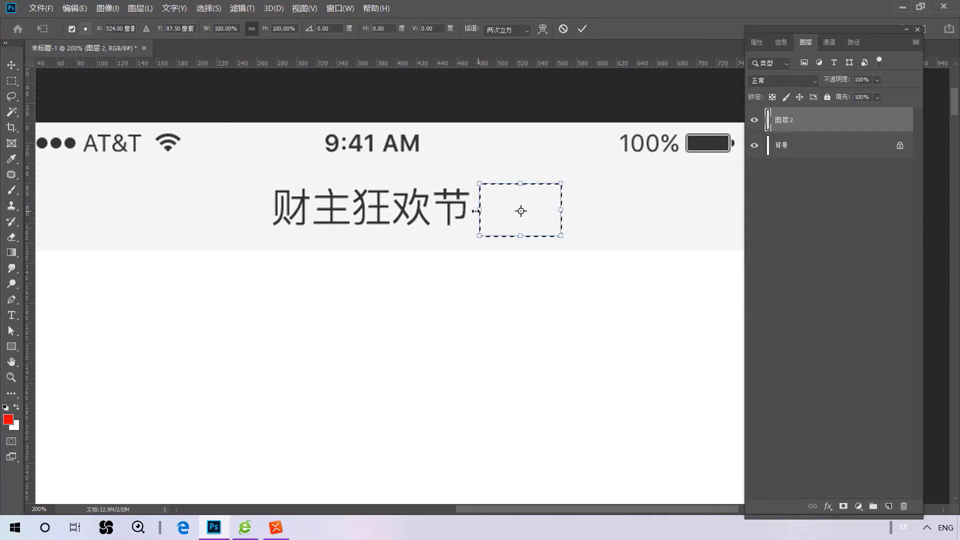
left_click_drag(479, 211, 268, 214)
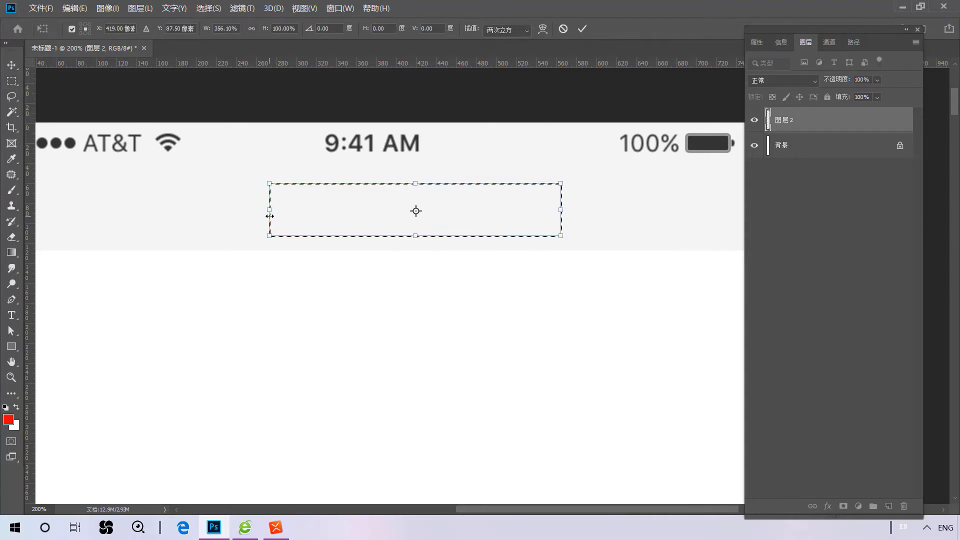
key("Return")
key("ctrl+d")
scroll(409, 238, "down", 1)
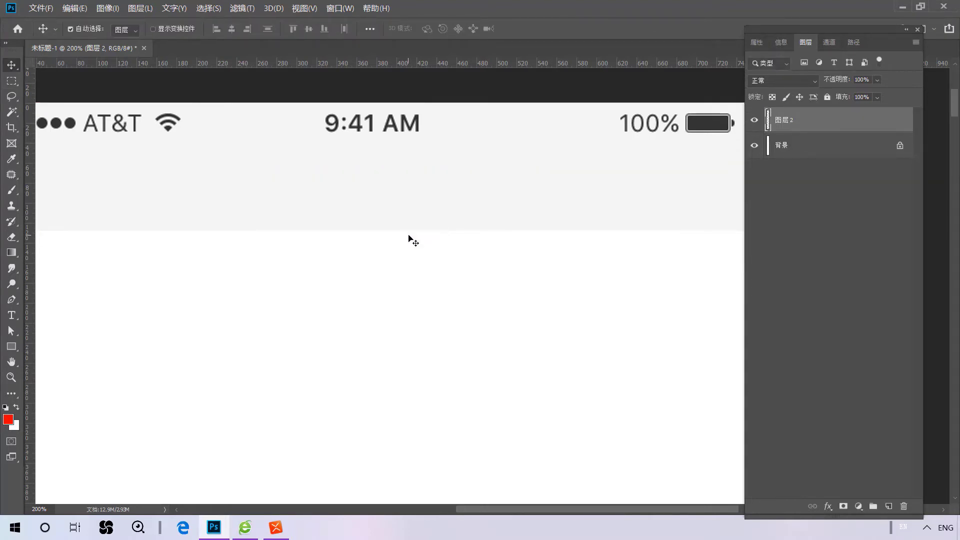
key("z")
left_click(407, 238, "alt")
scroll(402, 278, "down", 1)
key("v")
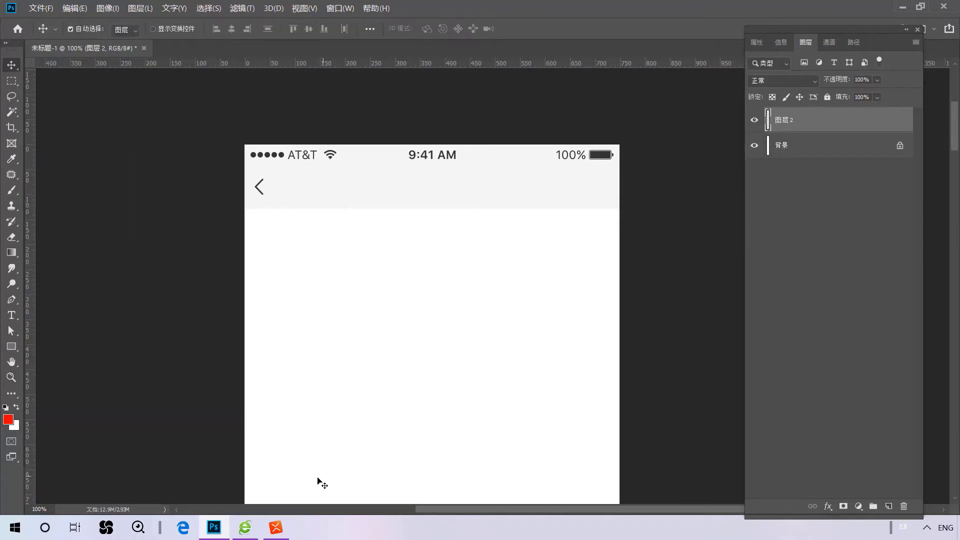
Switch to the browser's 酒店活动H5页面 prototype and copy the title text 华住汇酒店活动H5页面 from its title bar element.
mouse_move(245, 528)
left_click(245, 465)
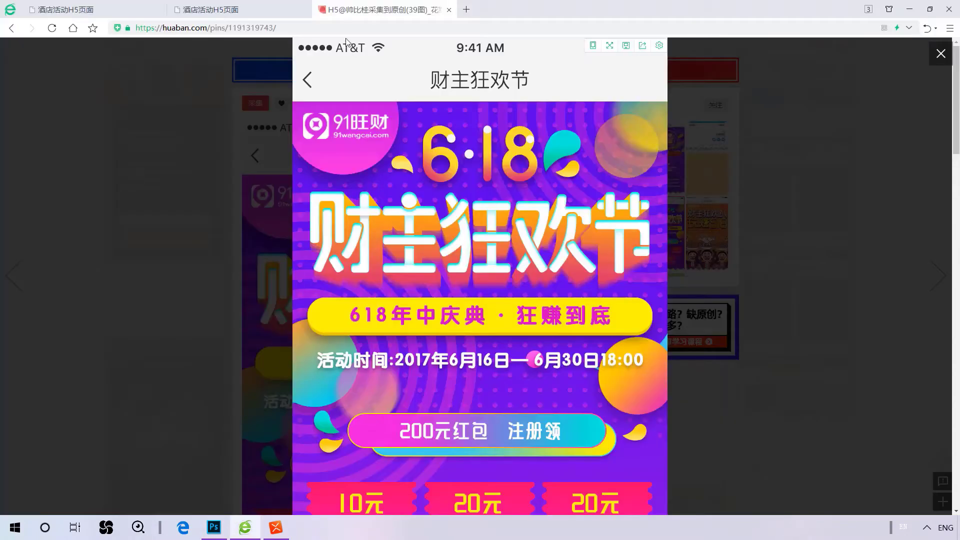
left_click(248, 10)
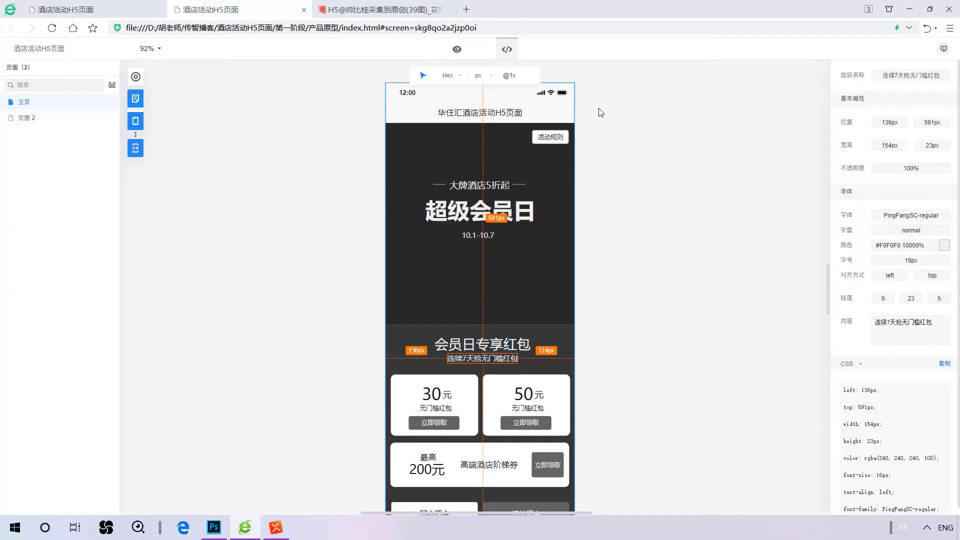
left_click(471, 115)
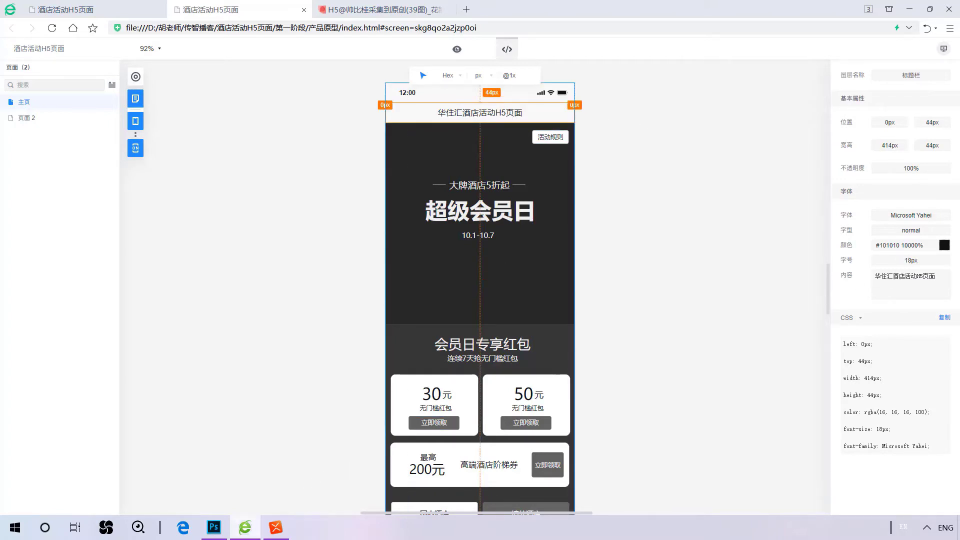
Return to Photoshop and add a text layer reading 华住汇酒店活动H5页面 on the white area below the title bar.
left_click(215, 530)
key("t")
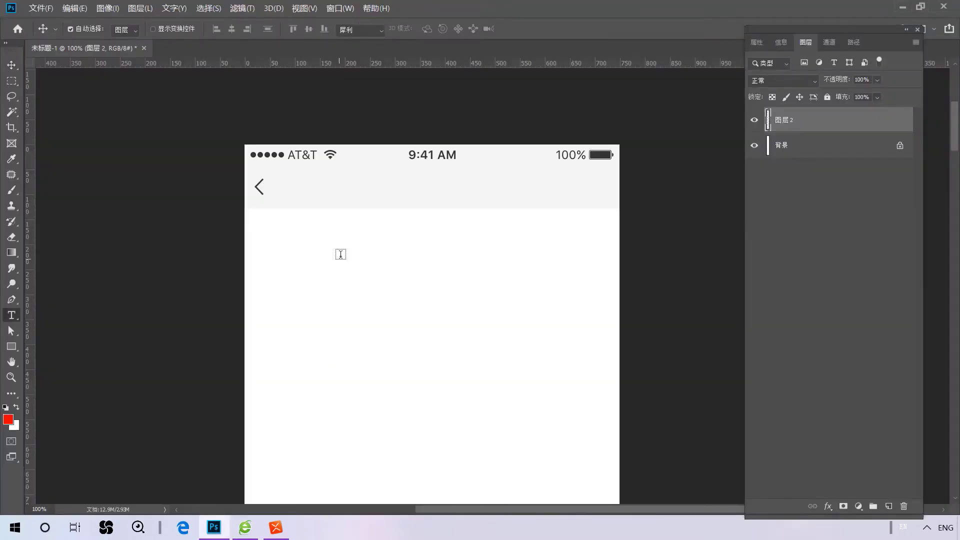
left_click(343, 246)
type("华住汇酒店活动H5页面")
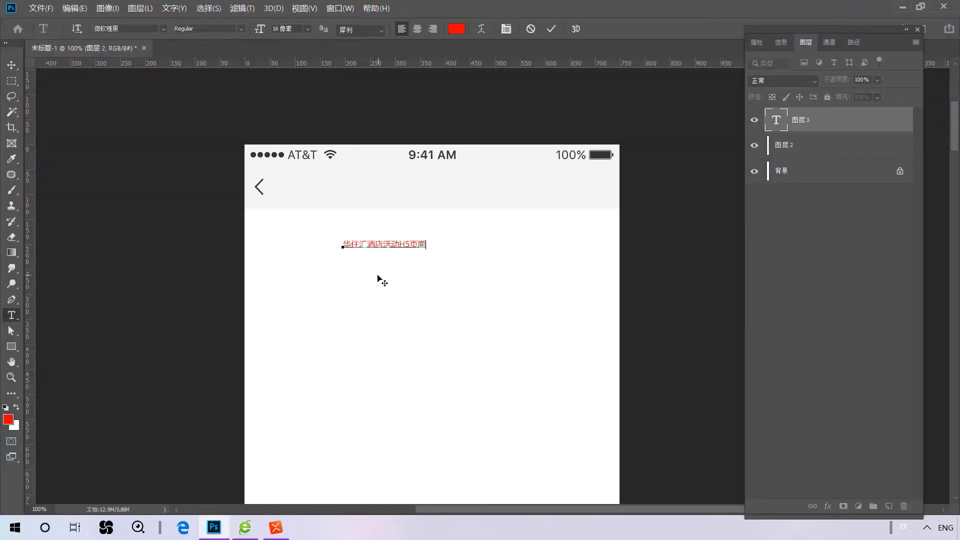
Change the text to 华住汇超级会员日 by replacing its last part, and move it into the middle of the title bar.
left_click_drag(412, 242, 536, 251)
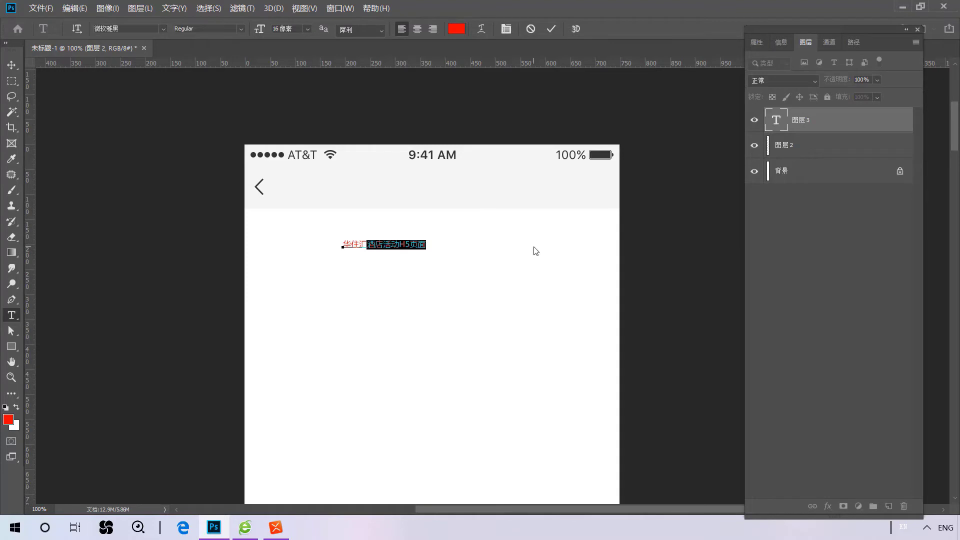
type("C")
key("super+space")
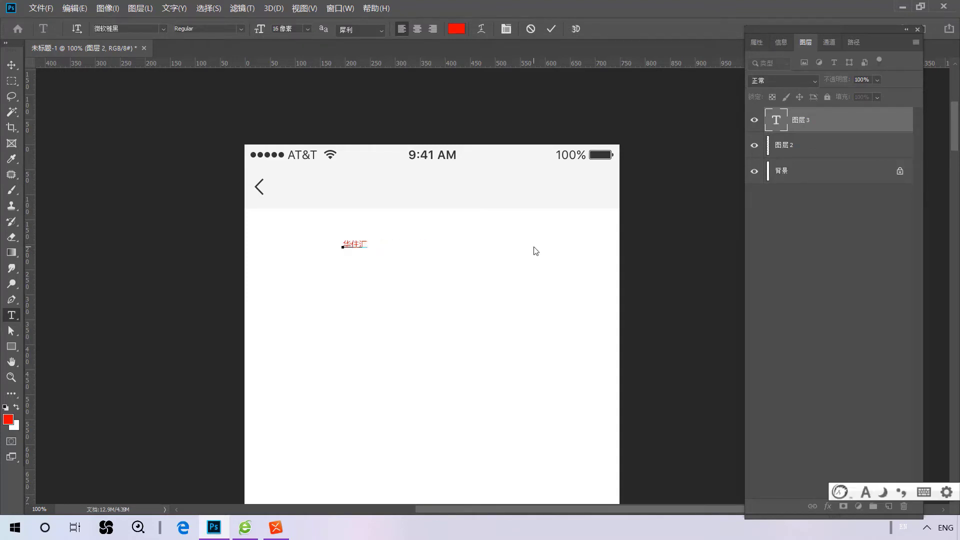
key("shift")
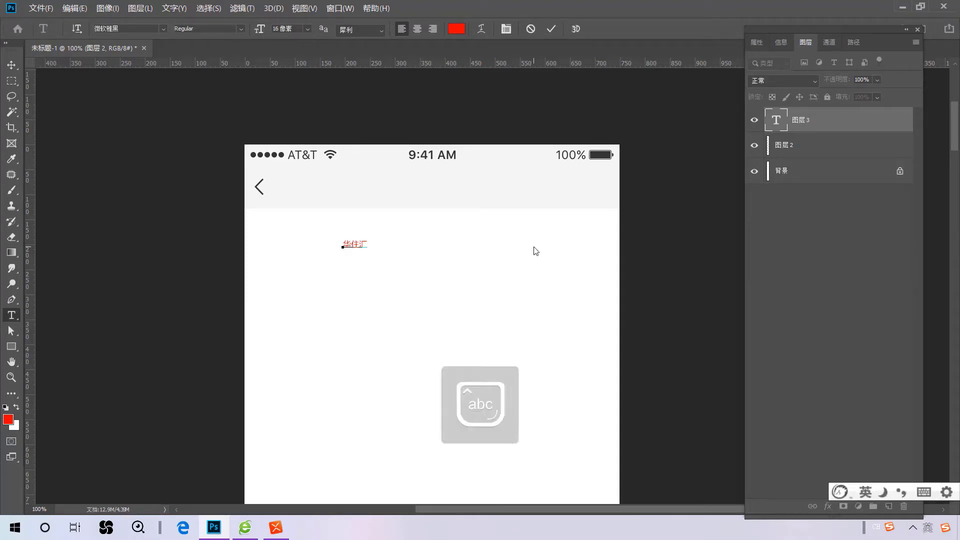
key("shift")
type("chaoji")
key("space")
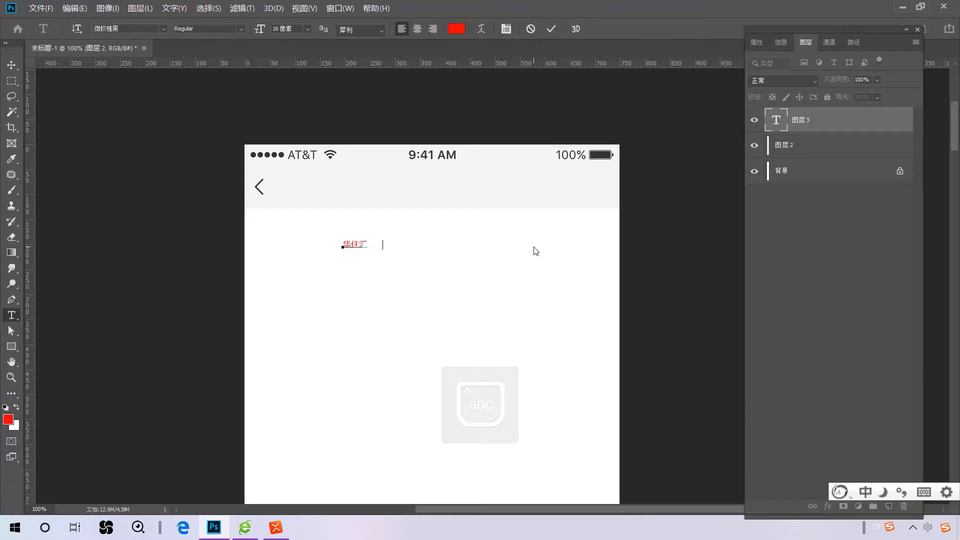
type("huiyuan")
key("space")
key("space")
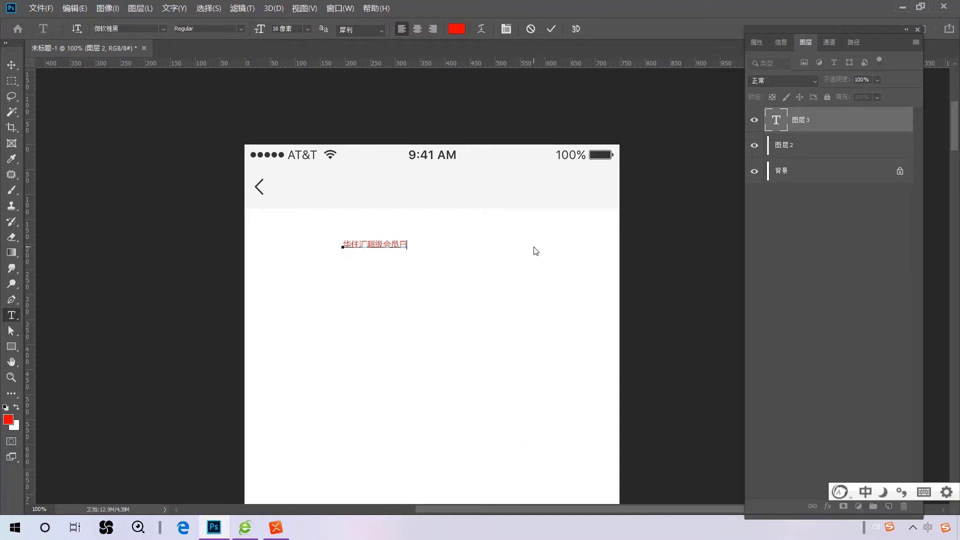
key("ctrl+Return")
key("v")
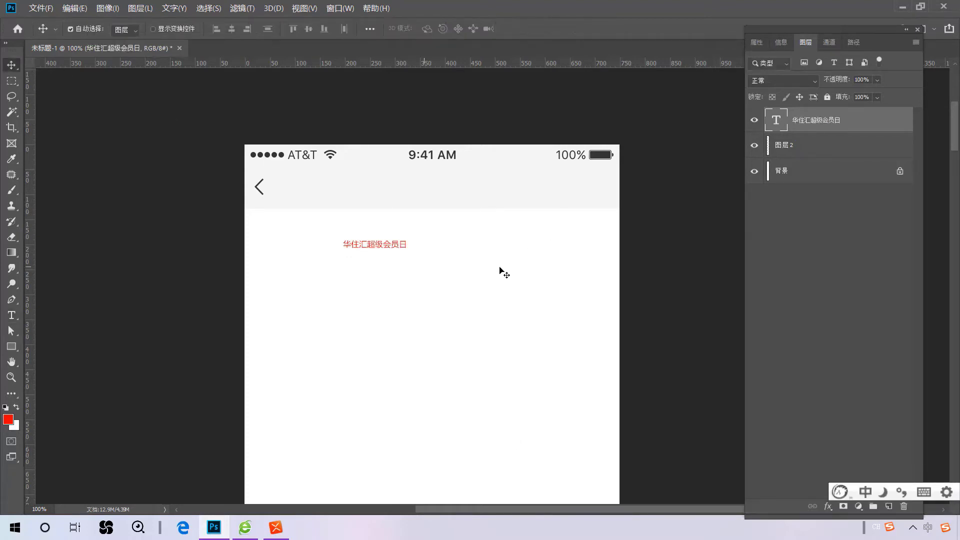
left_click_drag(382, 245, 423, 190)
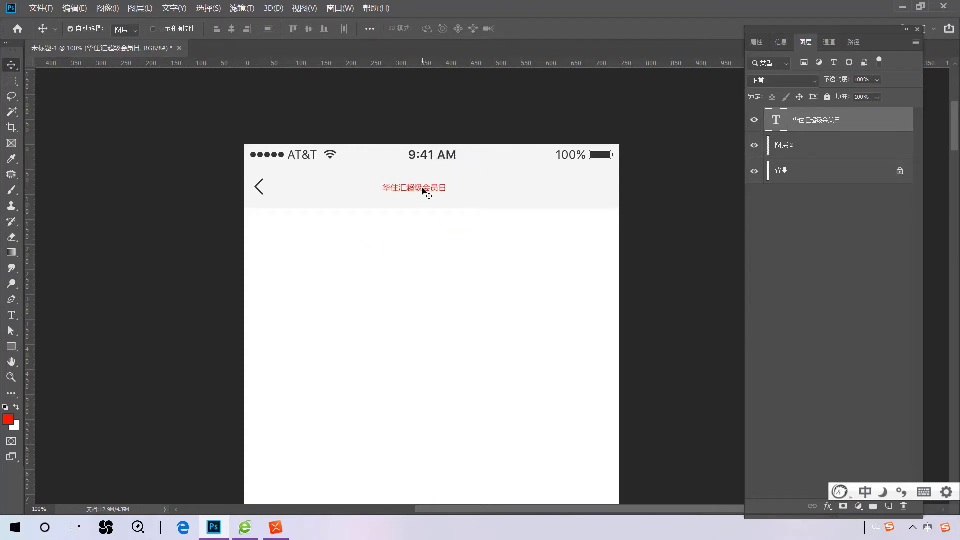
Select the whole title text and set its font to 苹方 in the character settings.
key("shift")
key("t")
left_click_drag(385, 185, 447, 188)
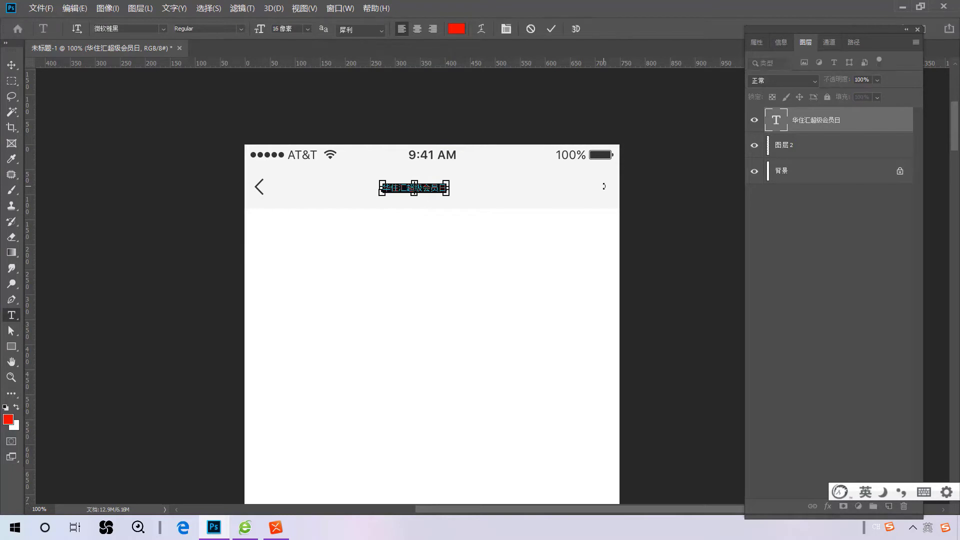
key("ctrl+t")
left_click_drag(534, 347, 475, 271)
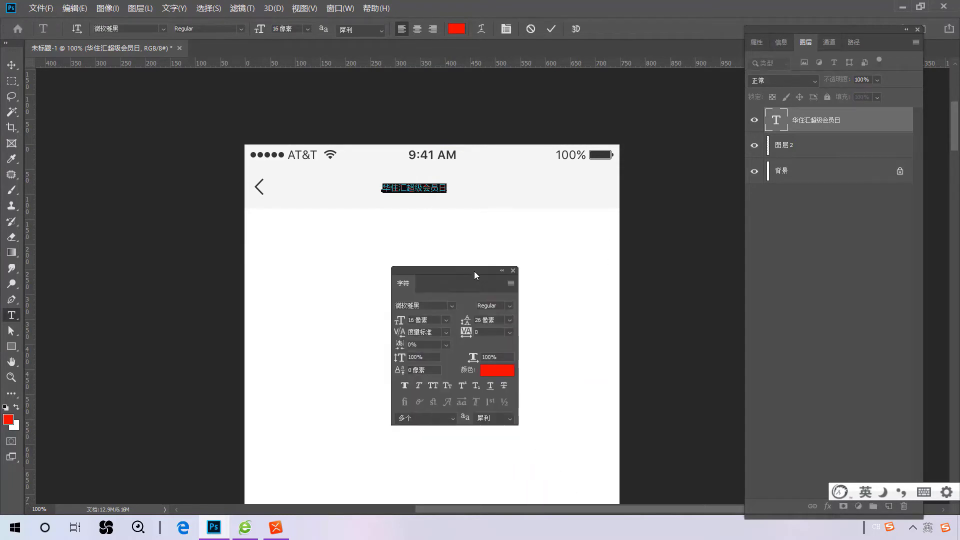
left_click(453, 305)
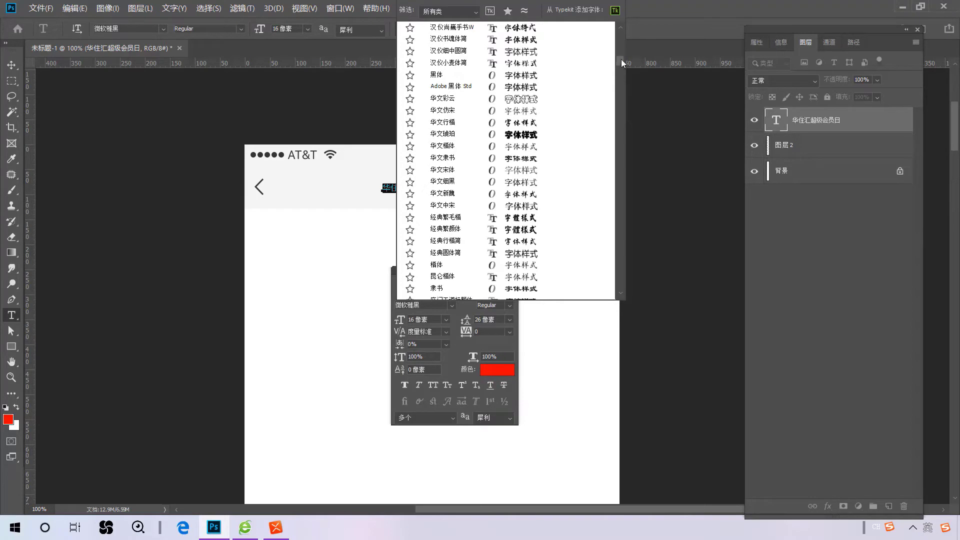
scroll(500, 125, "up", 5)
scroll(498, 125, "up", 10)
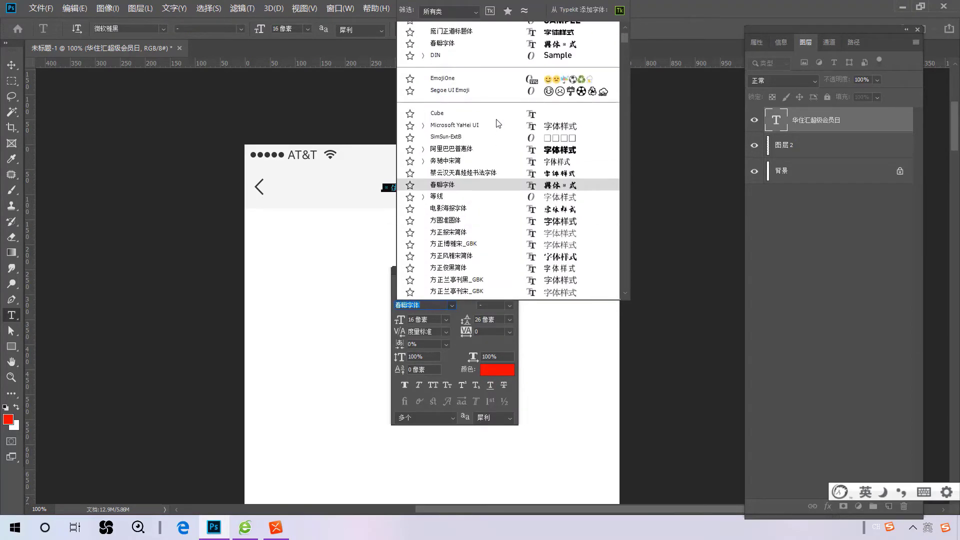
scroll(499, 124, "up", 2)
left_click(449, 32)
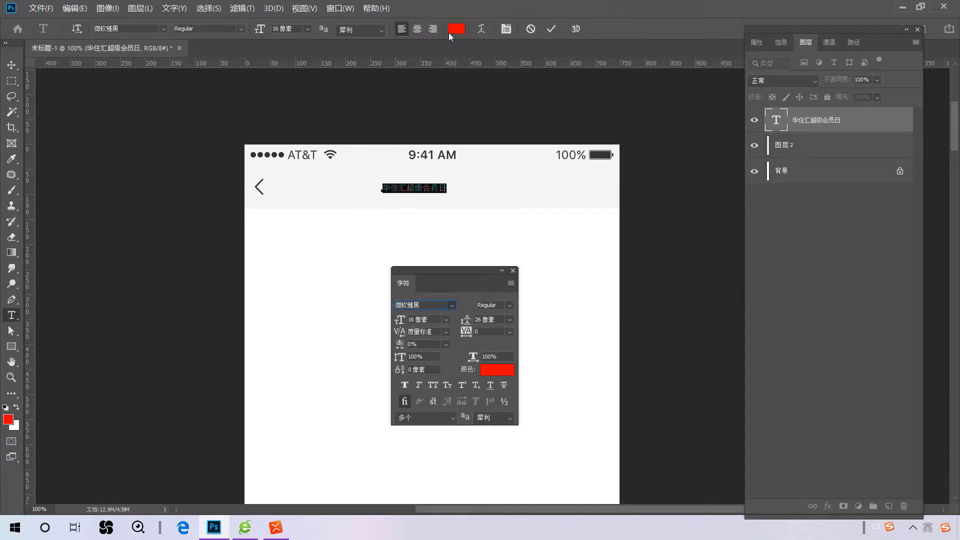
Set the title's font size to 36 px and shift the enlarged text back to the middle of the title bar.
left_click(446, 320)
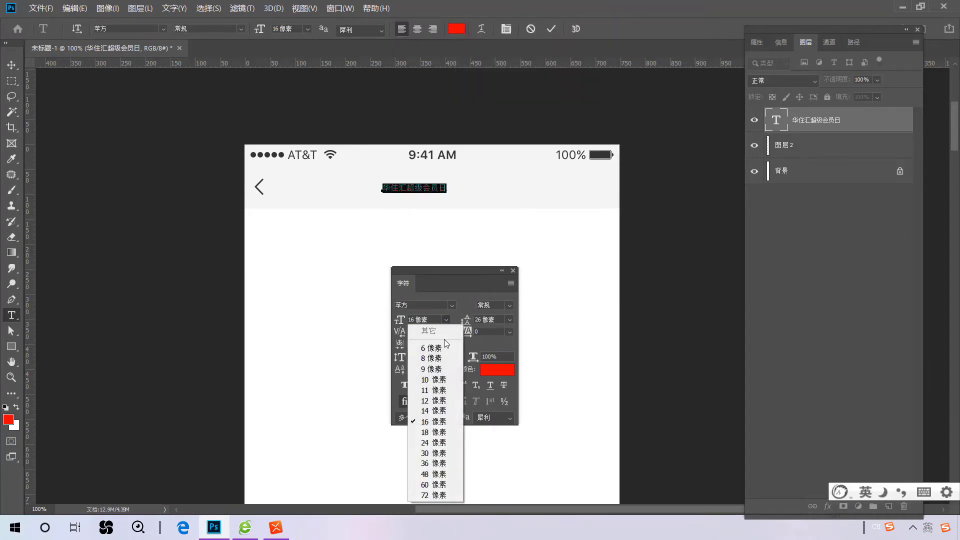
left_click(431, 454)
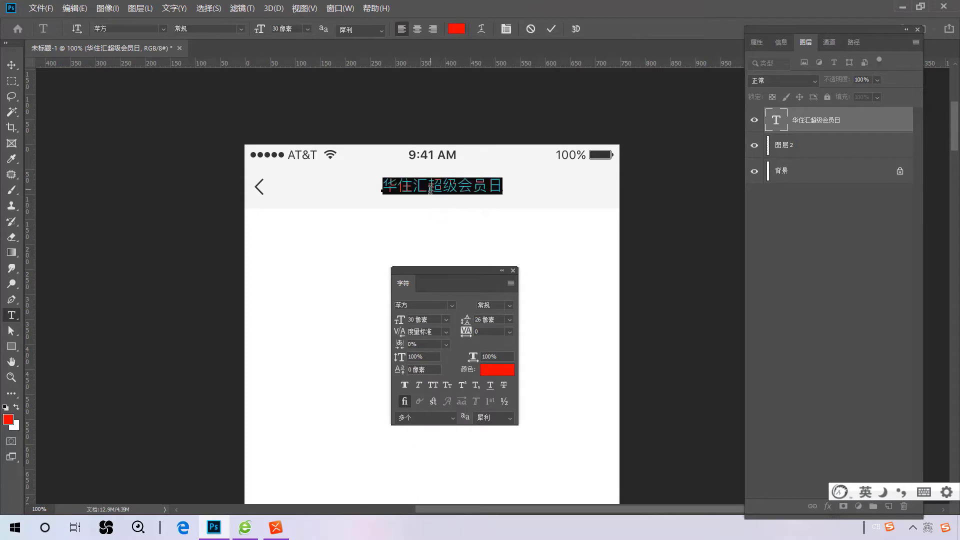
key("ctrl+Return")
key("v")
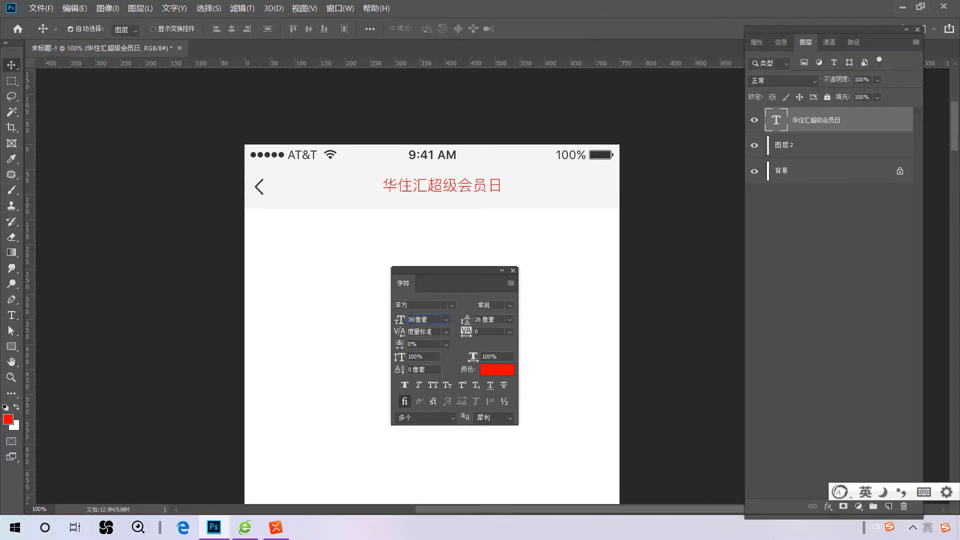
key("Return")
left_click_drag(501, 189, 480, 189)
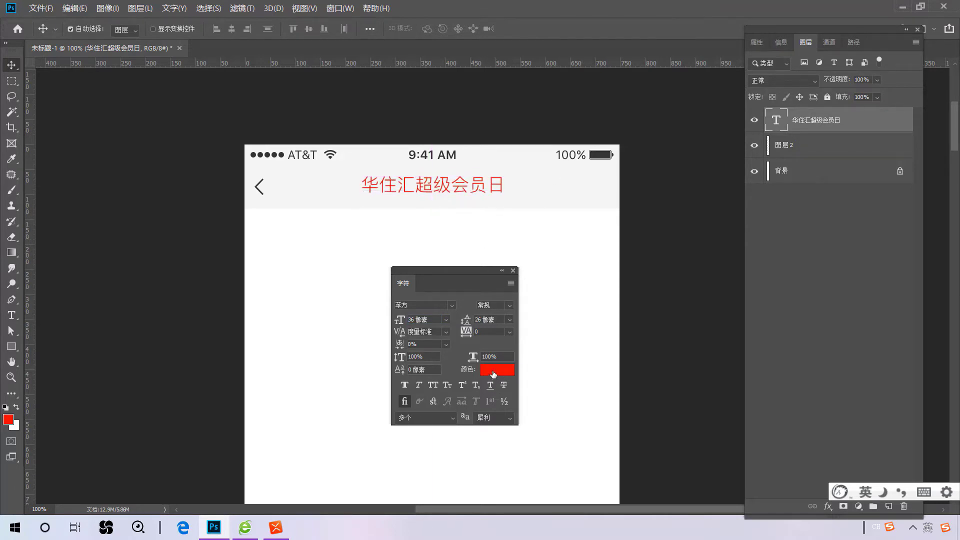
Set the title text colour to 333333.
left_click(493, 373)
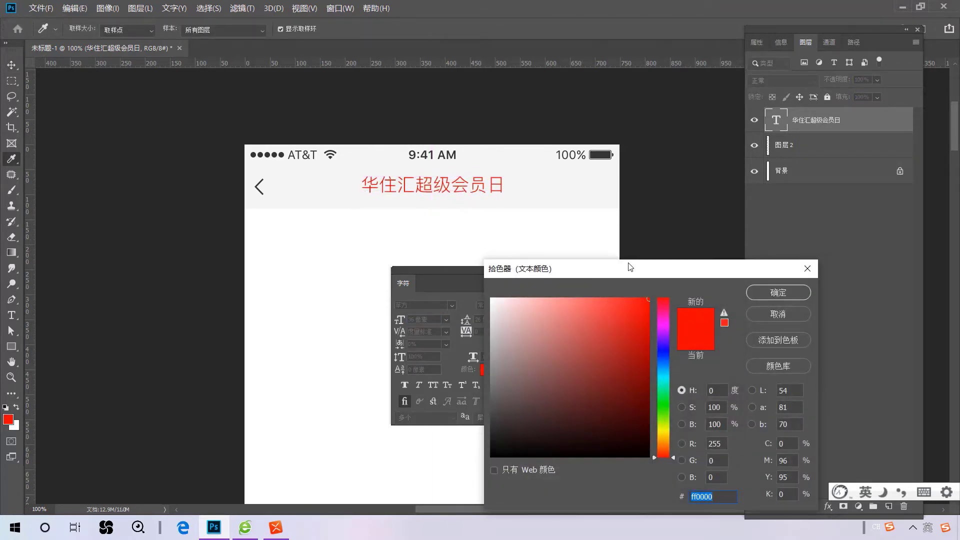
type("333333")
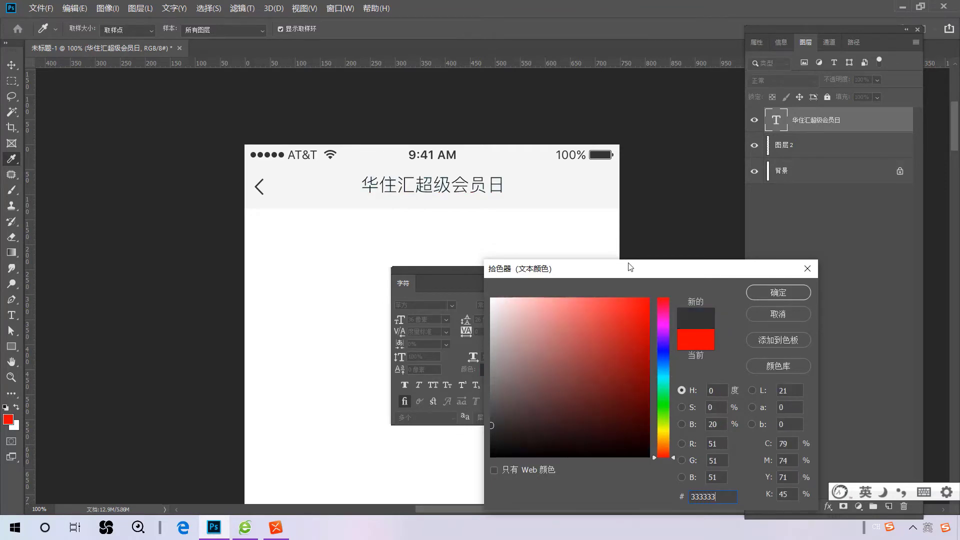
key("Return")
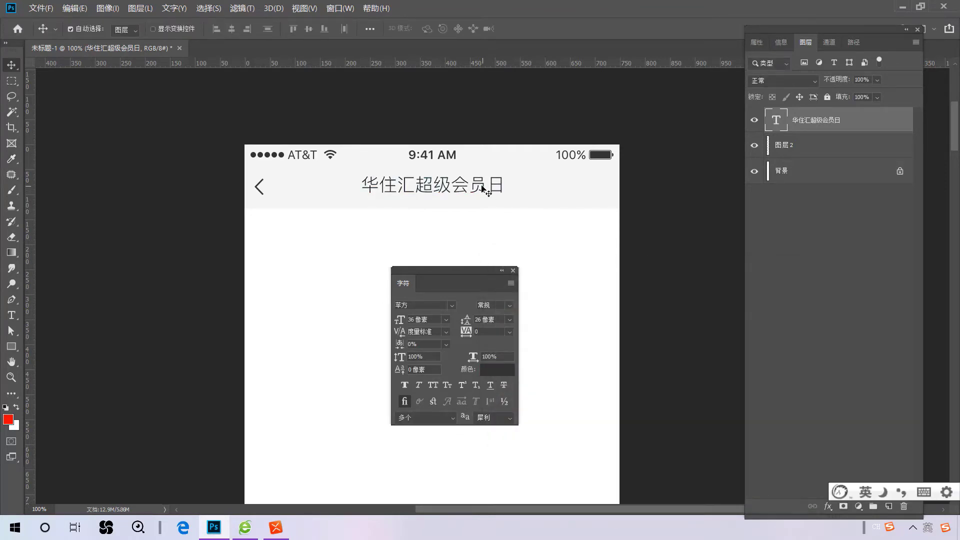
Align the title text horizontally centred with the bar strip on 图层 2 and deselect both layers.
left_click(534, 187, "shift")
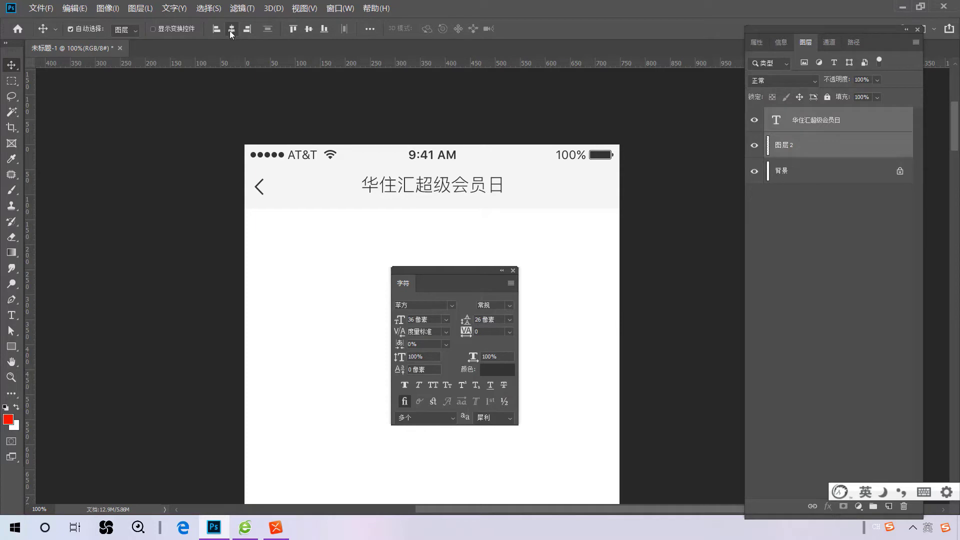
left_click(488, 203)
left_click_drag(482, 189, 499, 177)
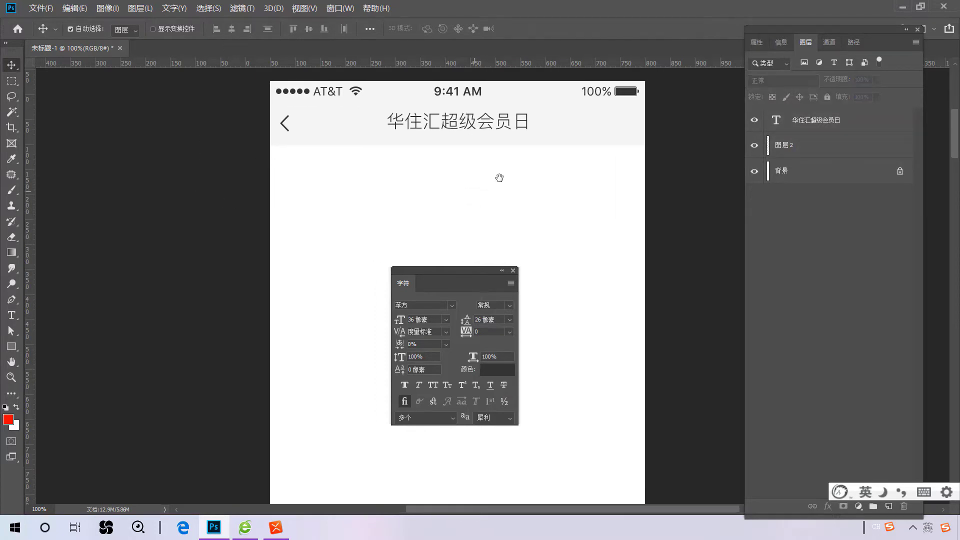
Move the character settings panel off the page into the empty area beside the canvas.
scroll(553, 171, "up", 2)
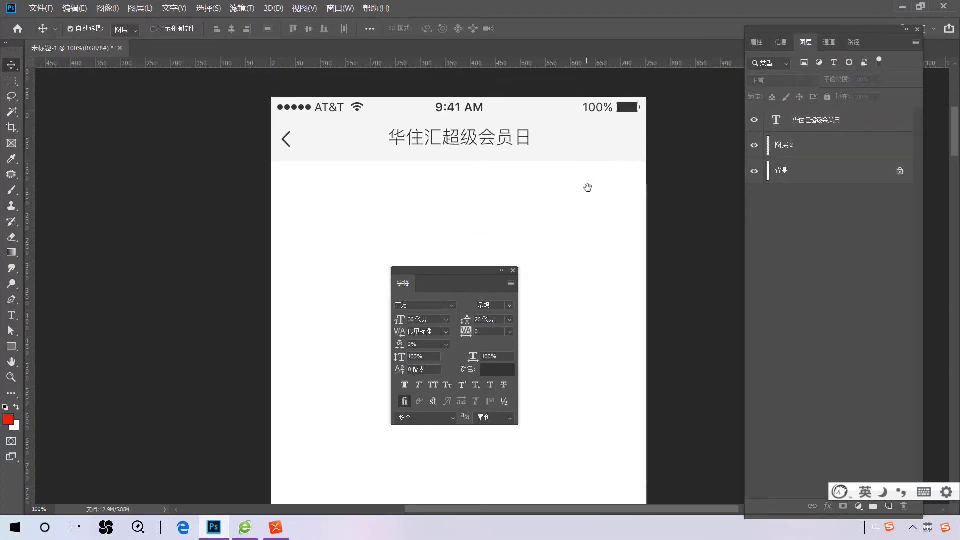
scroll(587, 188, "right", 2)
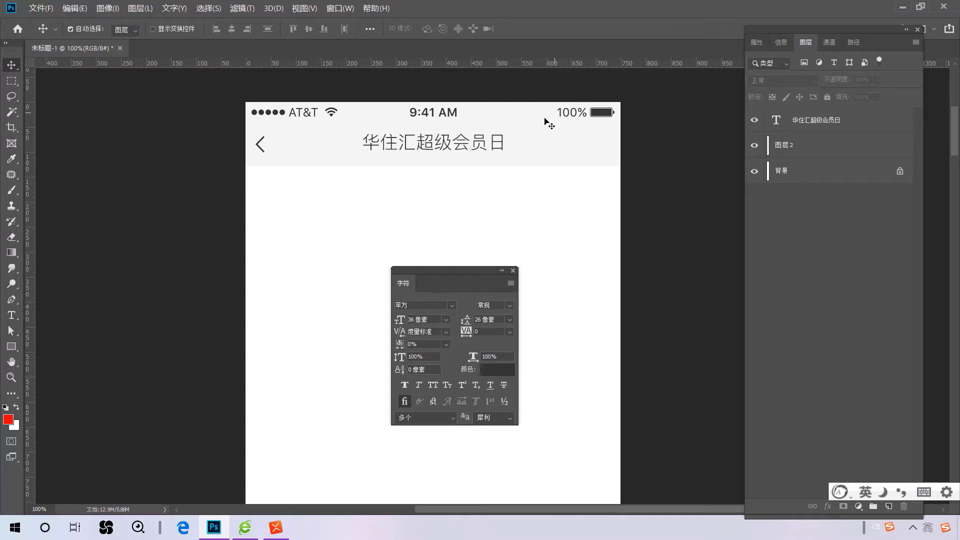
left_click_drag(447, 272, 149, 213)
left_click_drag(429, 289, 440, 291)
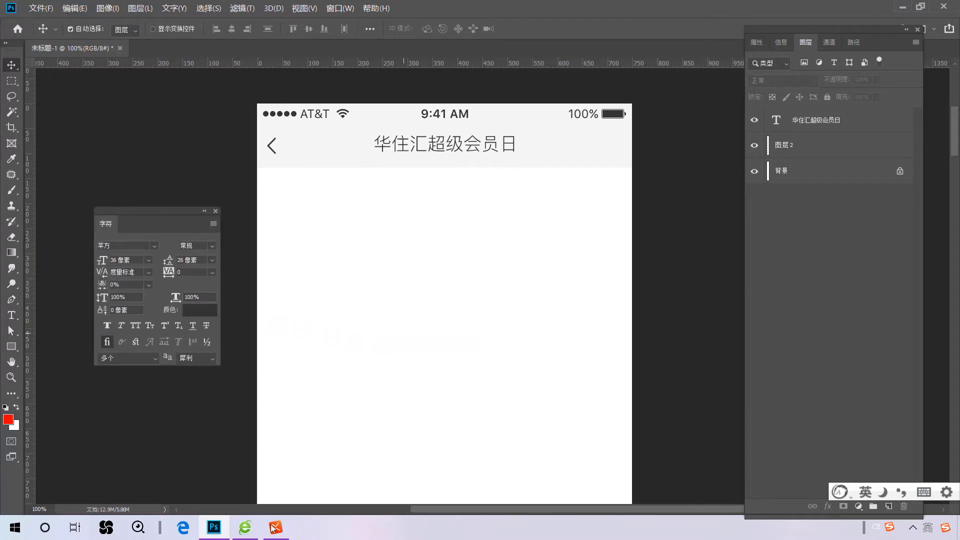
Switch to the browser prototype, copy the content of the headline 超级会员日, and return to Photoshop.
mouse_move(245, 526)
left_click(247, 503)
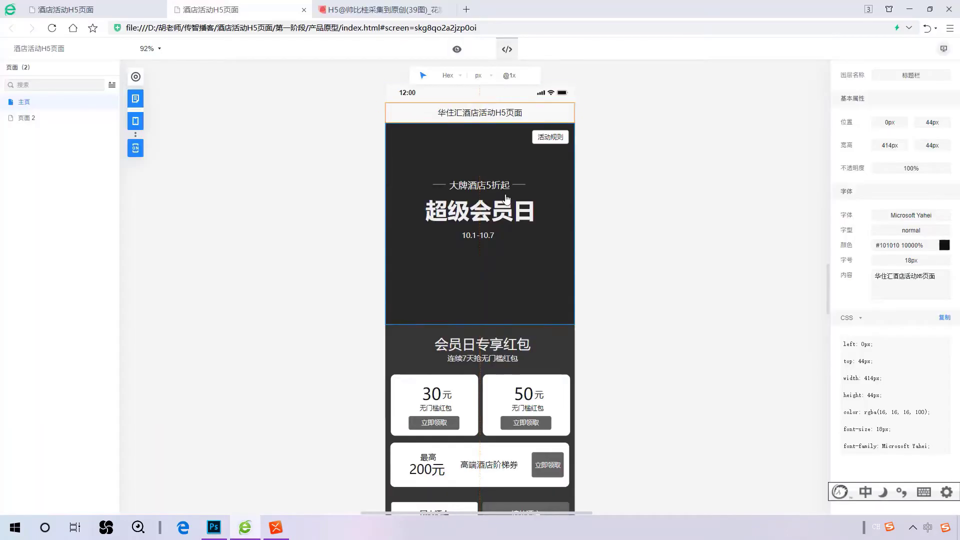
left_click(480, 210)
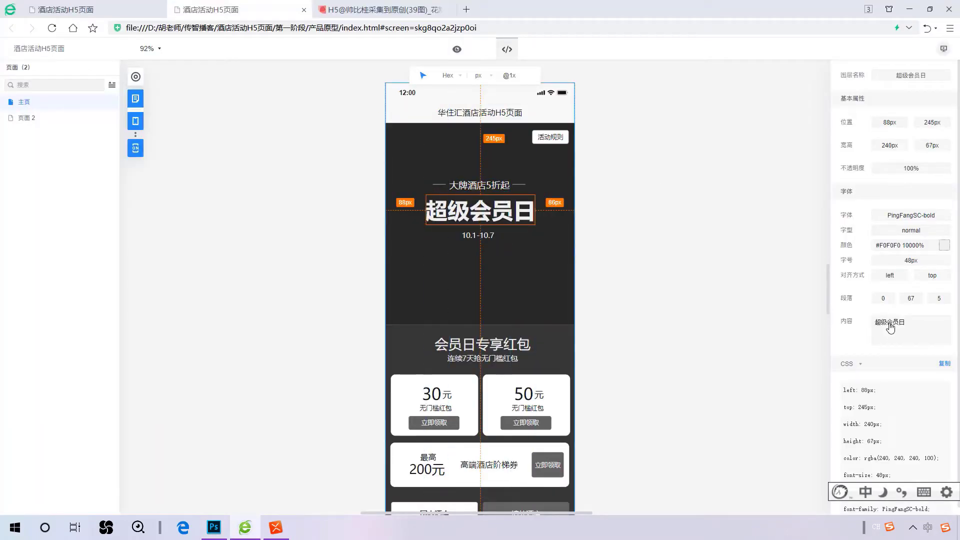
mouse_move(270, 531)
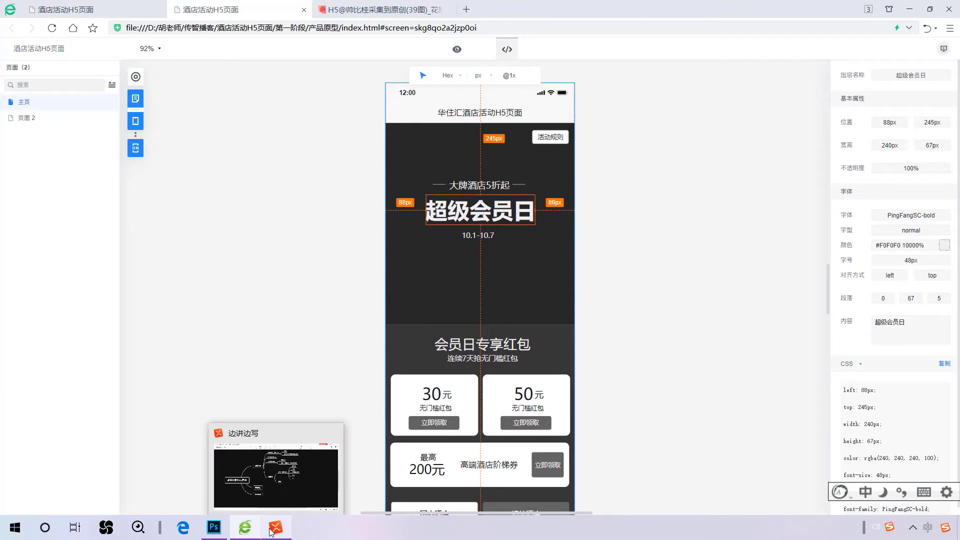
mouse_move(214, 529)
left_click(215, 492)
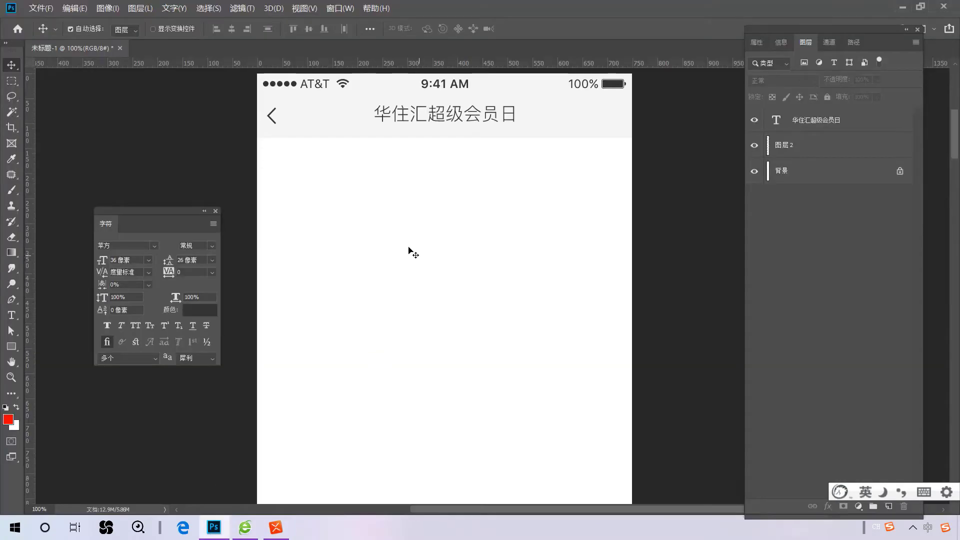
Add the text 超级会员日 on the white area below the title bar and shift it slightly down.
key("t")
left_click(399, 225)
type("超级会员日")
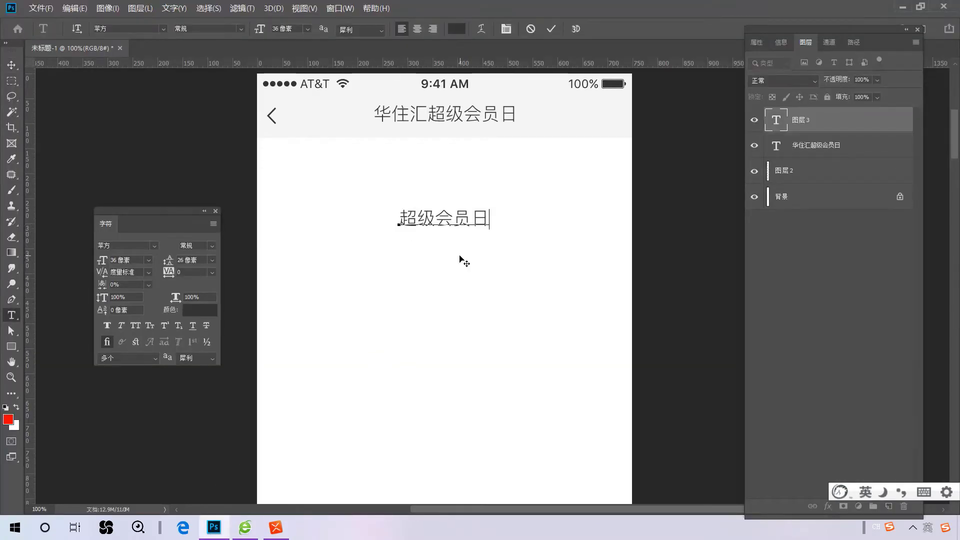
key("ctrl+Return")
key("v")
left_click_drag(470, 221, 473, 238)
Take the line 大牌酒店5折起 from the browser prototype, add it as text in Photoshop, and place it under 超级会员日.
mouse_move(251, 528)
left_click(251, 499)
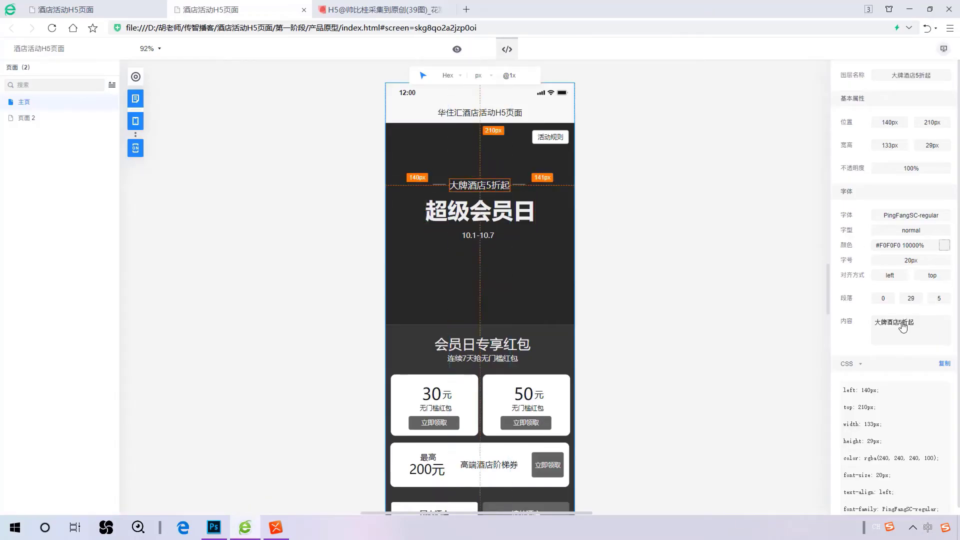
left_click(222, 525)
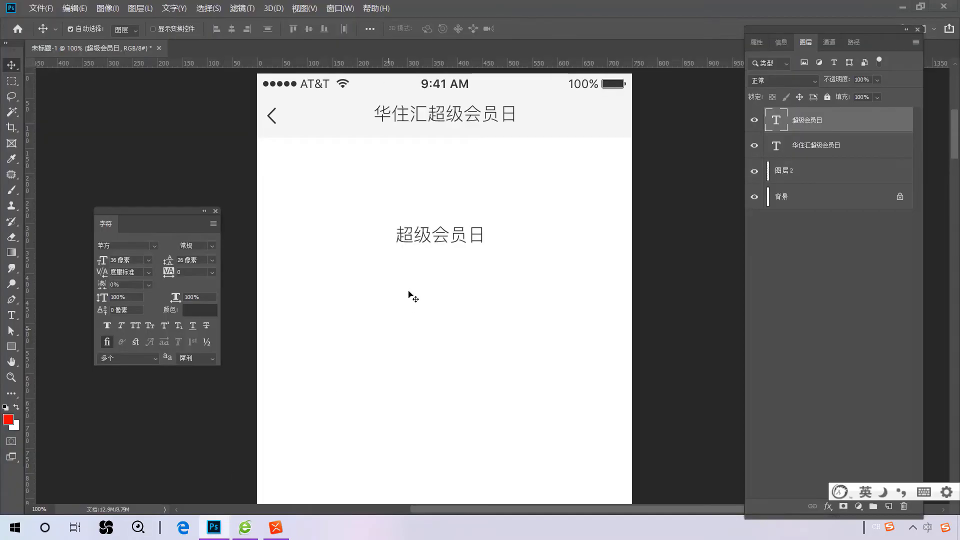
left_click(402, 269)
type("大牌酒店5折起")
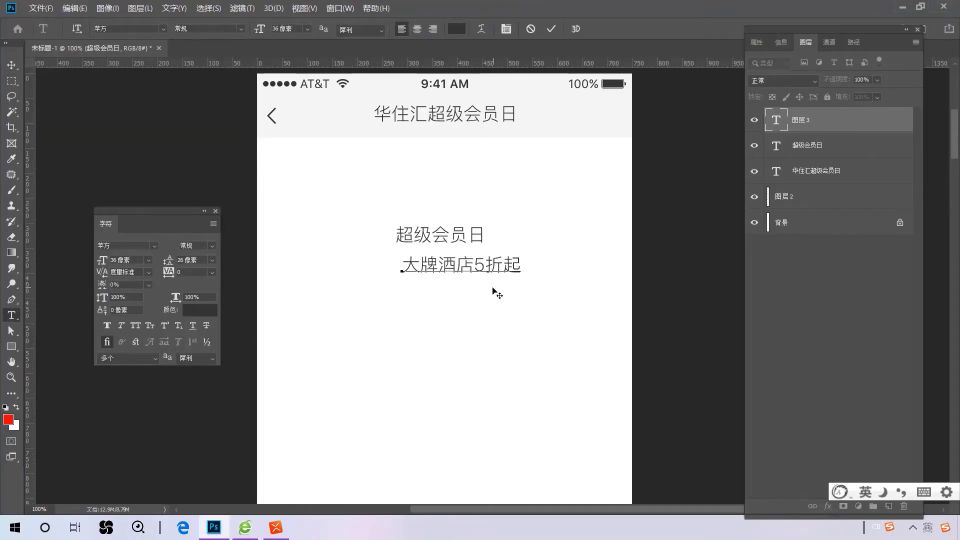
key("ctrl+Return")
key("v")
left_click_drag(492, 265, 470, 265)
Take the date line 10.1-10.7 from the browser prototype and add it as text above 超级会员日 in Photoshop.
mouse_move(259, 525)
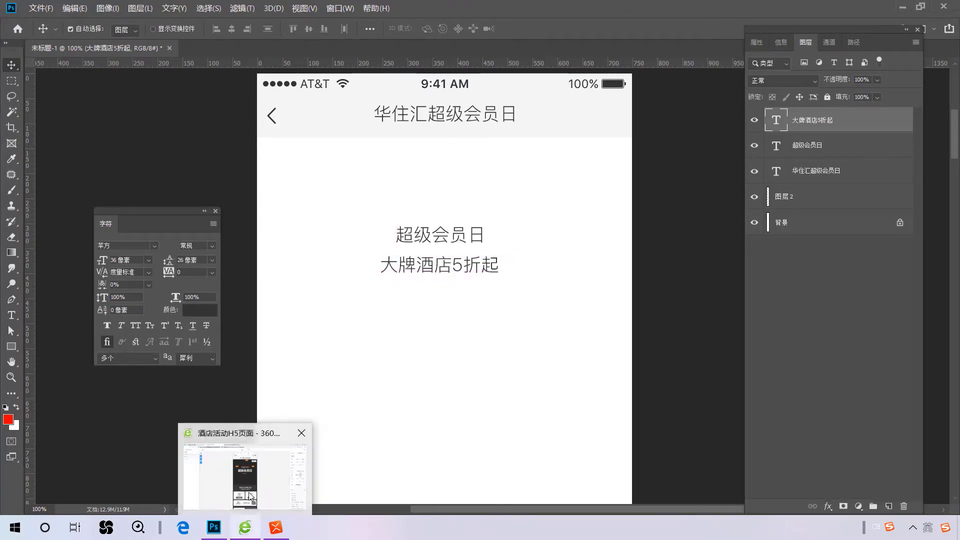
left_click(240, 472)
left_click(482, 238)
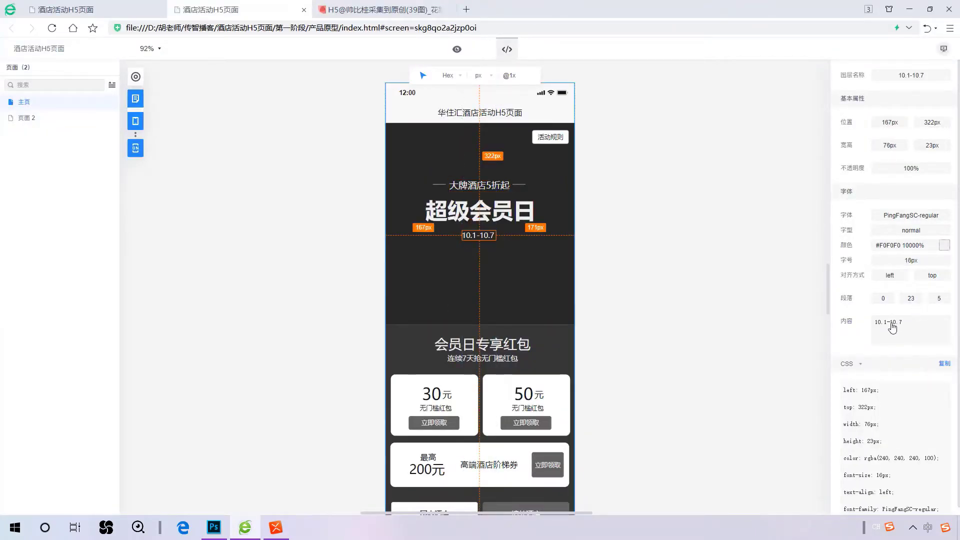
mouse_move(214, 526)
left_click(211, 470)
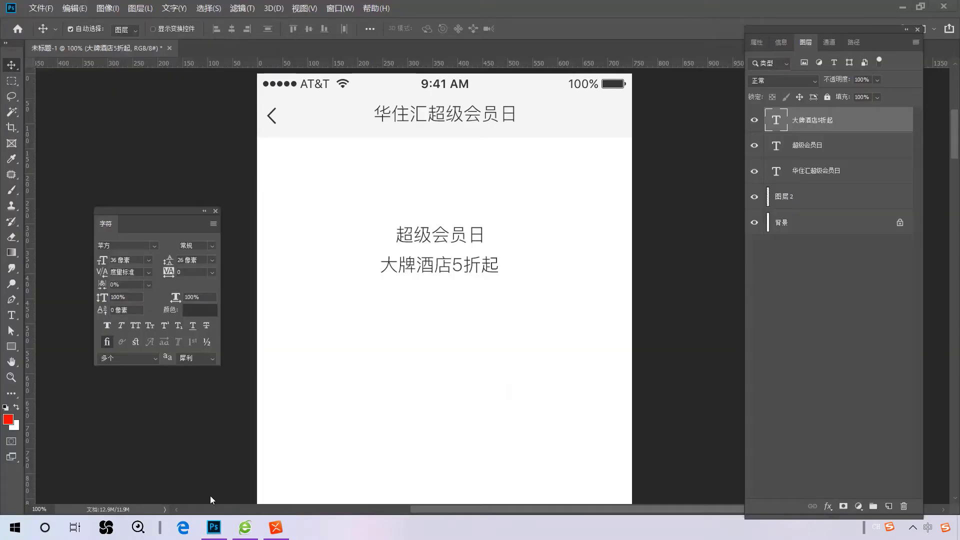
left_click(419, 202)
type("10.1-10.7")
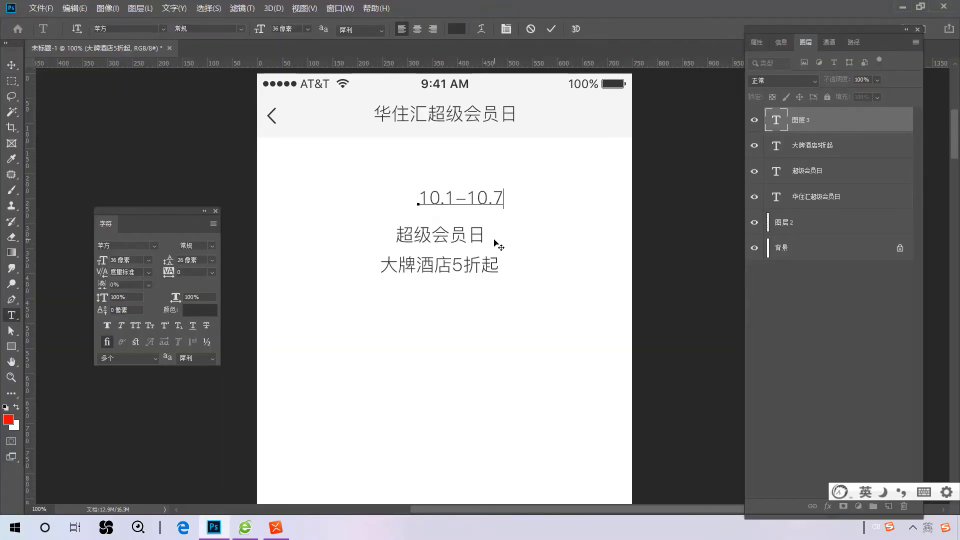
key("ctrl+Return")
key("v")
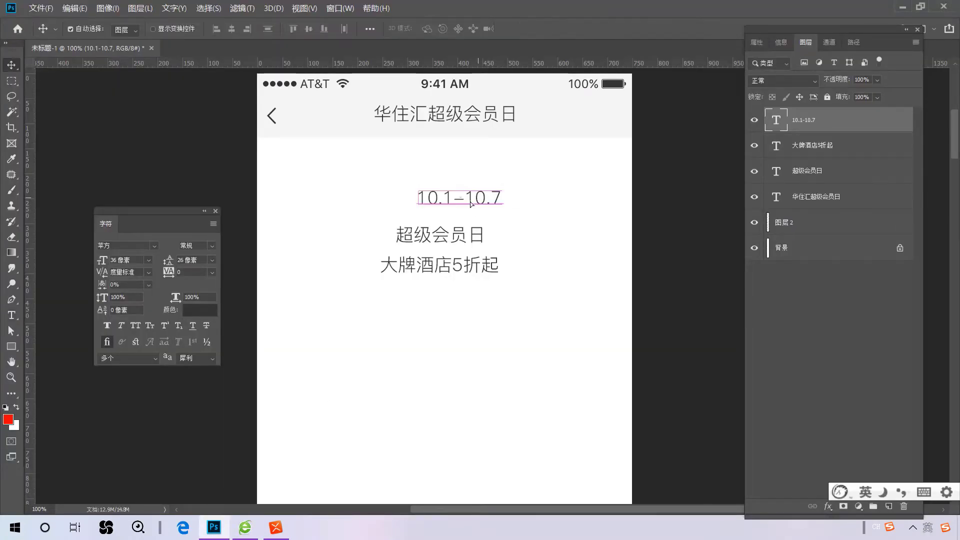
Scale the 超级会员日 text to about 202% and arrange the date line above it and 大牌酒店5折起 closely below it.
left_click_drag(471, 204, 575, 197)
key("ctrl+t")
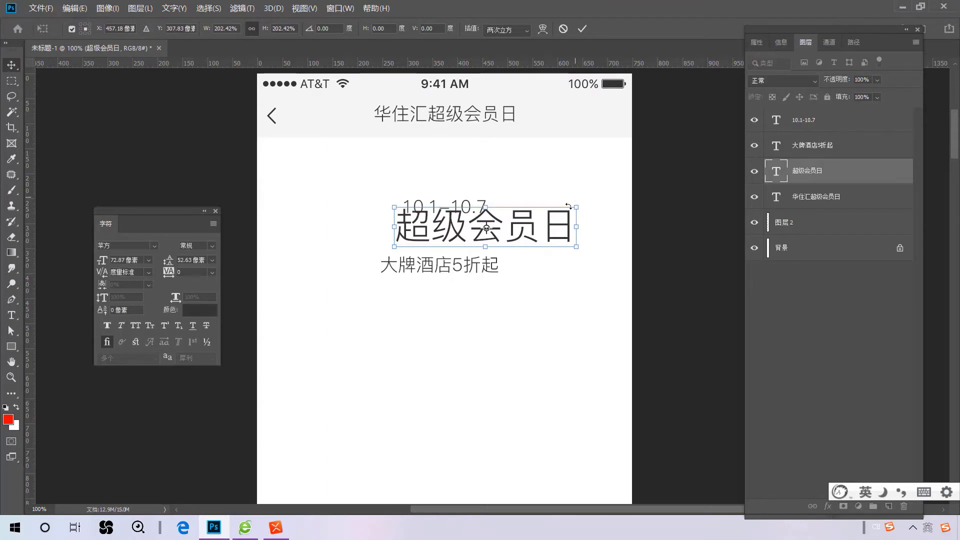
key("Return")
left_click_drag(502, 243, 472, 193)
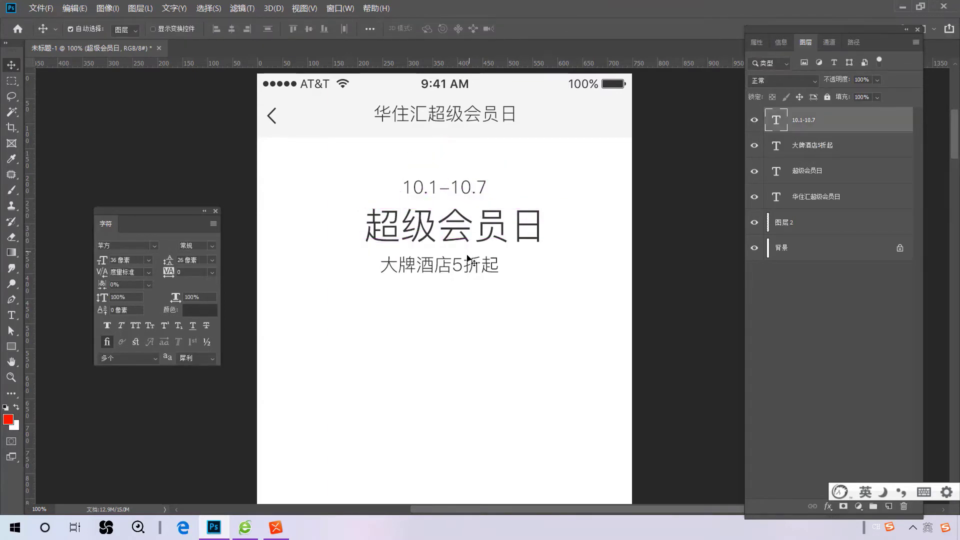
left_click_drag(466, 264, 466, 261)
Select the three headline texts, move them down together, scale them to about 131%, and shift them towards the page's middle.
left_click(459, 234, "shift")
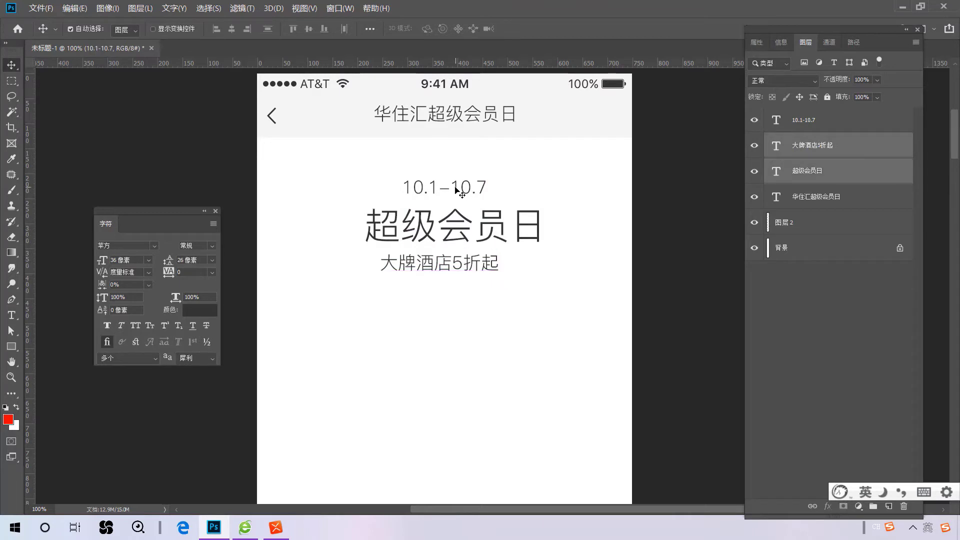
left_click(467, 189, "shift")
left_click_drag(467, 189, 463, 235)
key("ctrl+t")
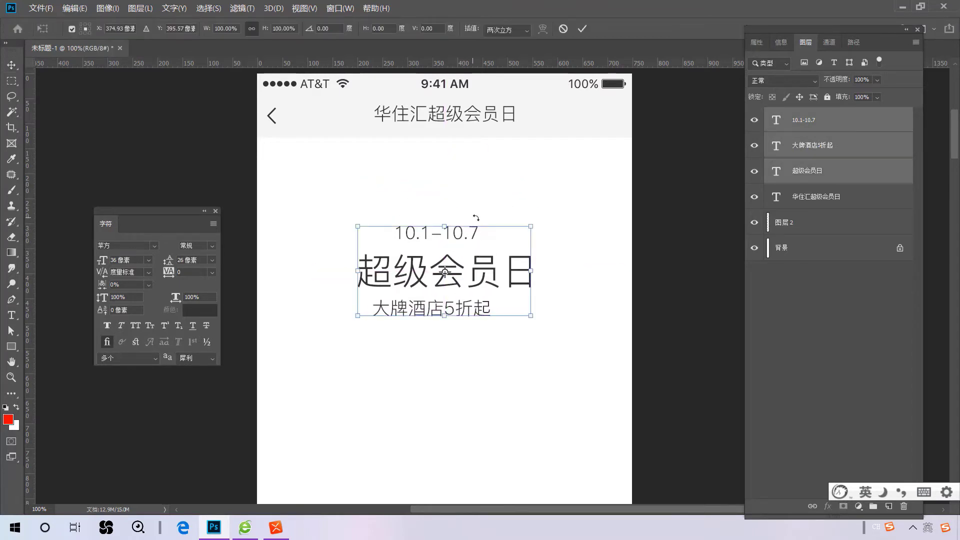
left_click_drag(531, 224, 585, 196)
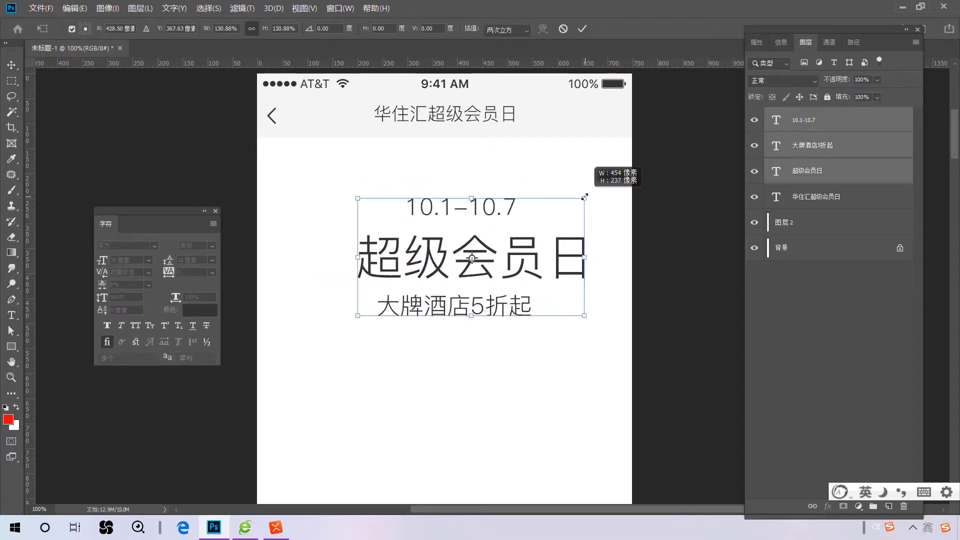
left_click_drag(527, 255, 516, 264)
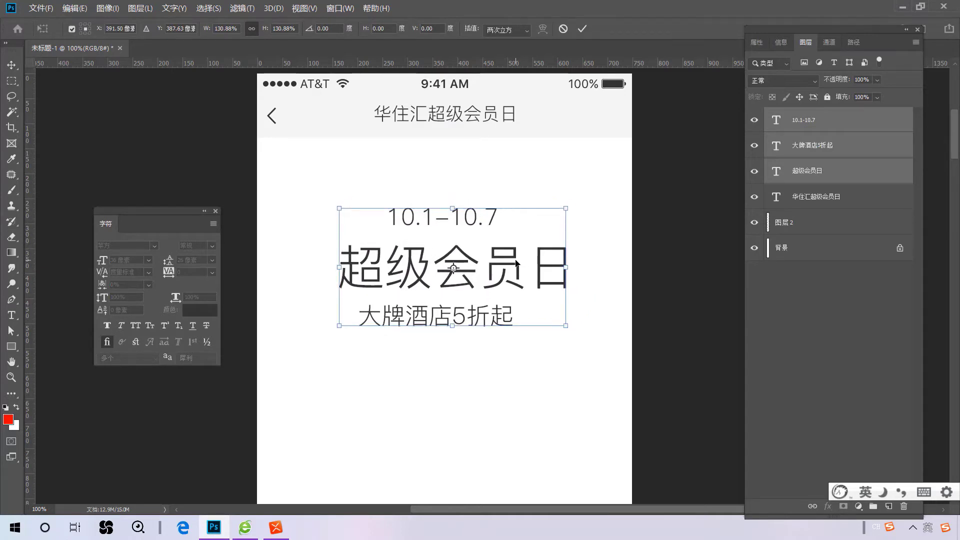
key("Return")
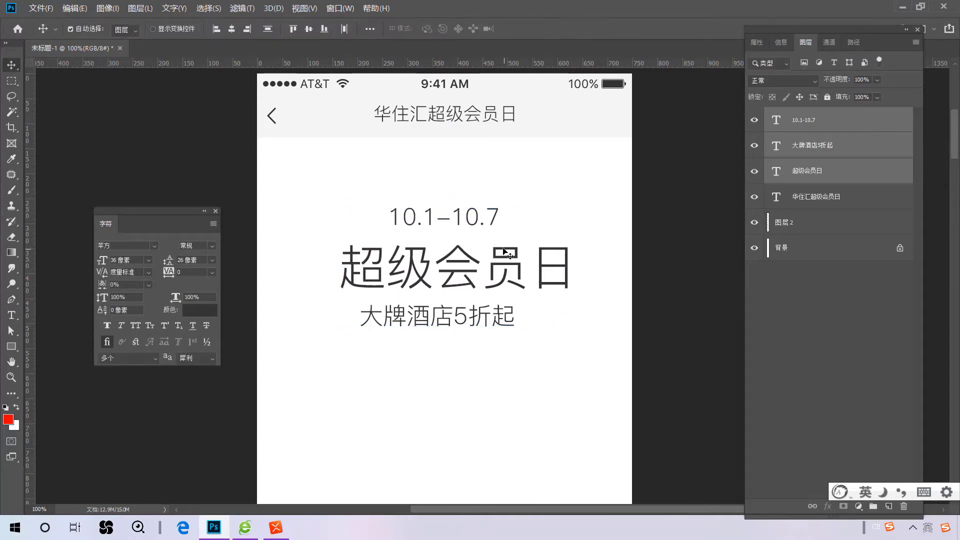
Move the three selected headline texts further down the page.
scroll(508, 257, "down", 3)
scroll(508, 257, "down", 3)
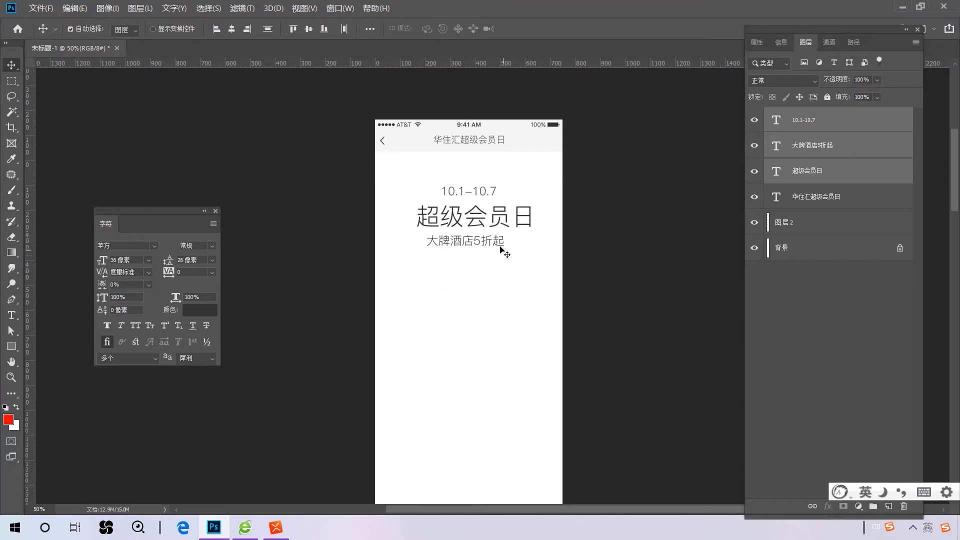
left_click_drag(485, 200, 485, 228)
scroll(484, 228, "down", 2)
Take the section heading 会员日专享红包 from the browser prototype and add it as text below the headline group in Photoshop.
mouse_move(255, 528)
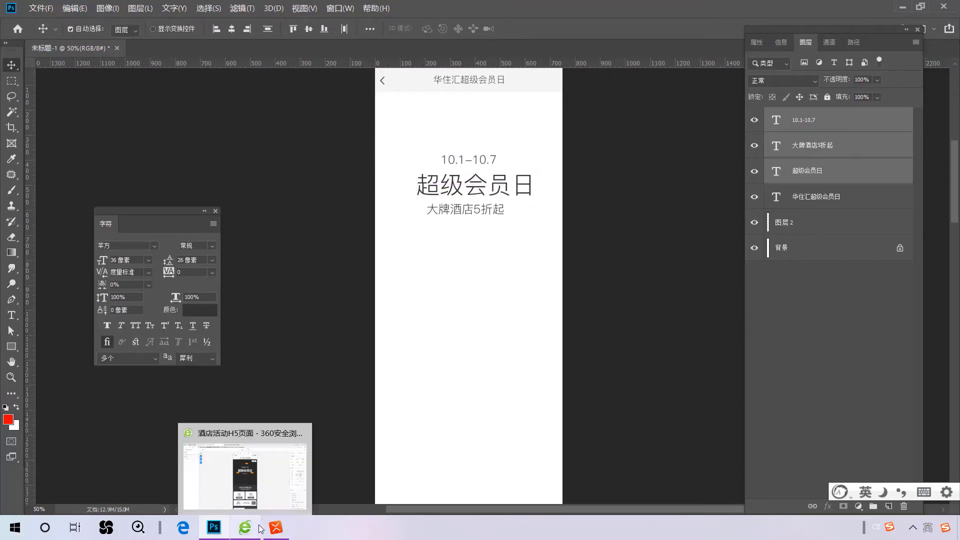
left_click(252, 494)
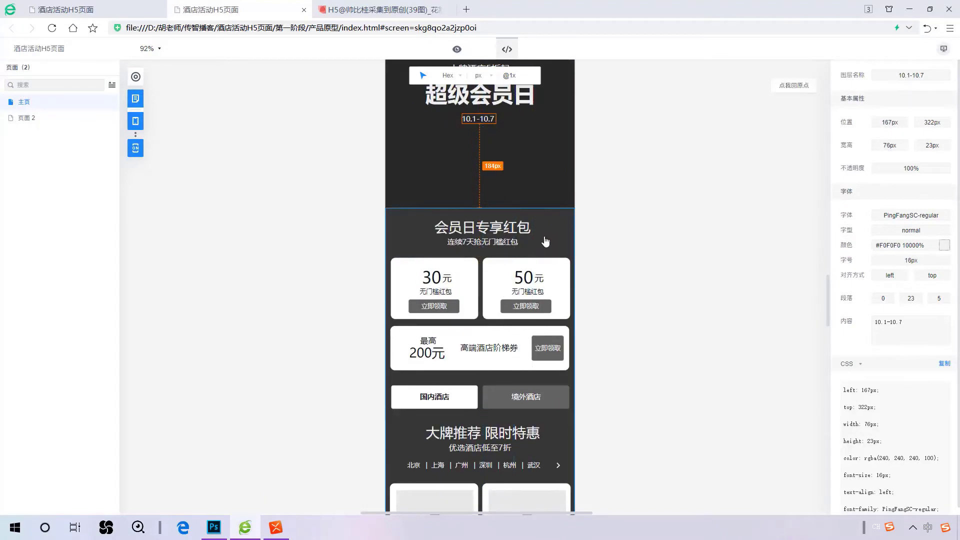
left_click(483, 228)
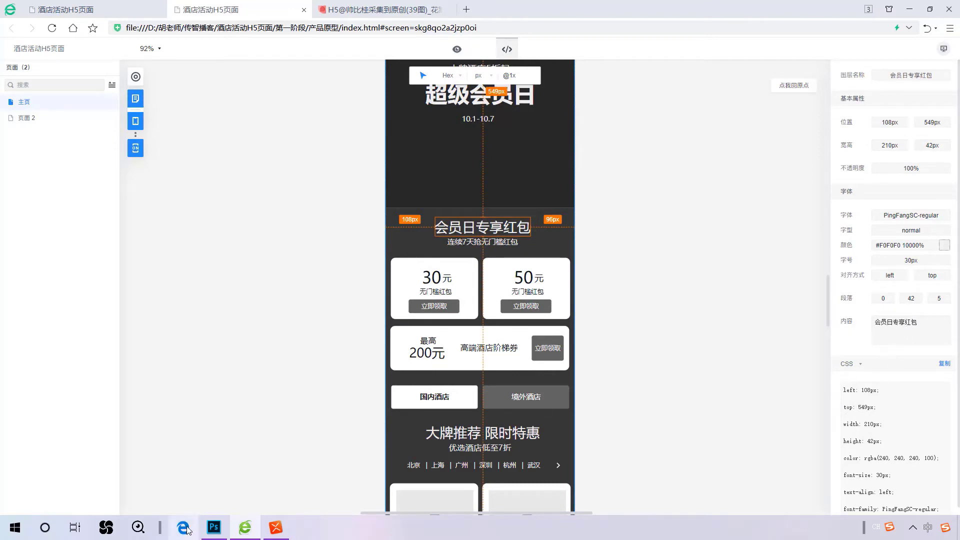
left_click(214, 528)
key("t")
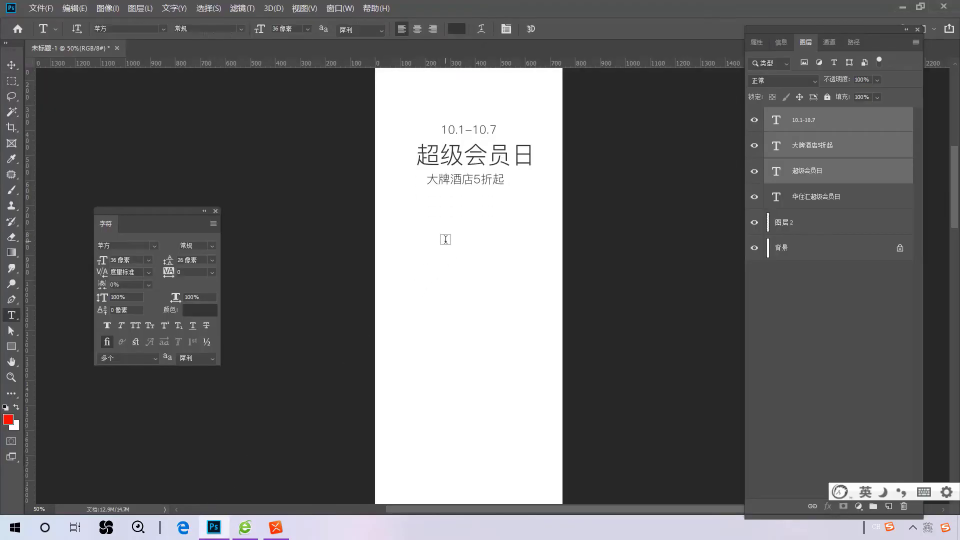
left_click(445, 239)
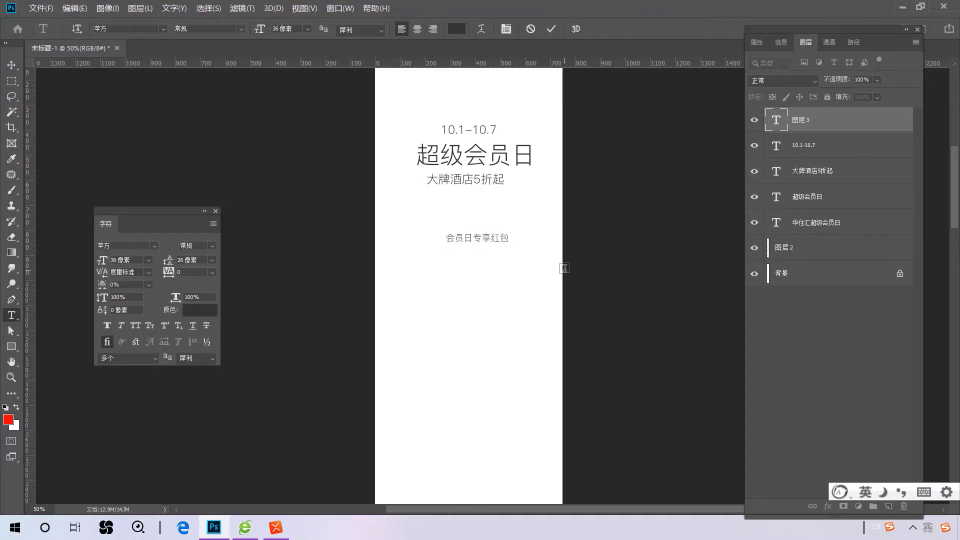
key("ctrl+Return")
key("v")
Add the prototype's line 连续7天抢无门槛红包 under 会员日专享红包 in Photoshop and shift both lines towards the page's middle.
left_click(244, 526)
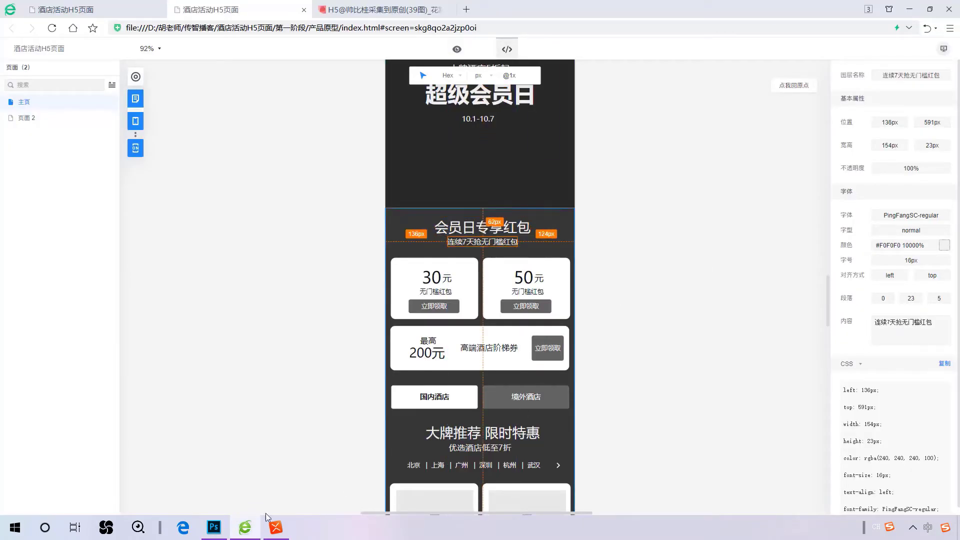
left_click(214, 528)
key("t")
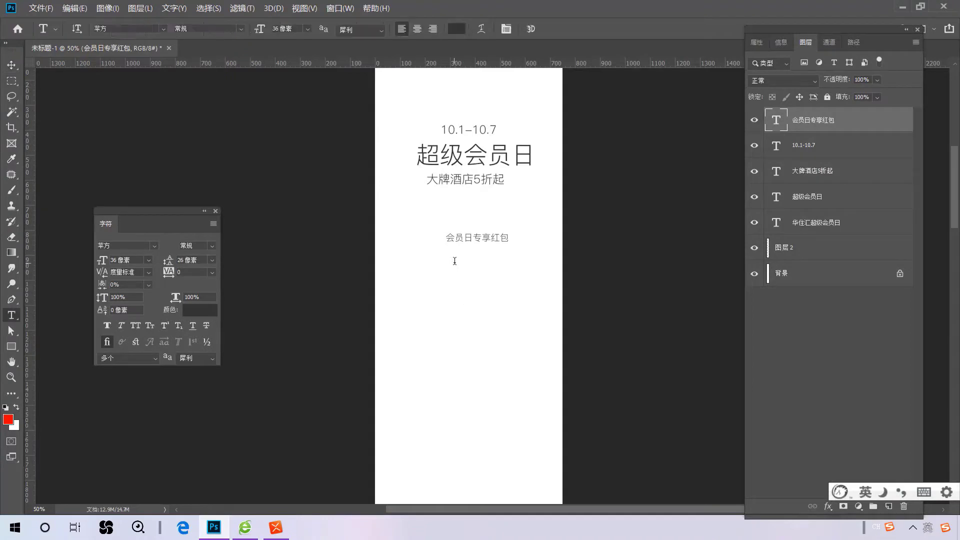
left_click(455, 261)
key("ctrl+Return")
key("v")
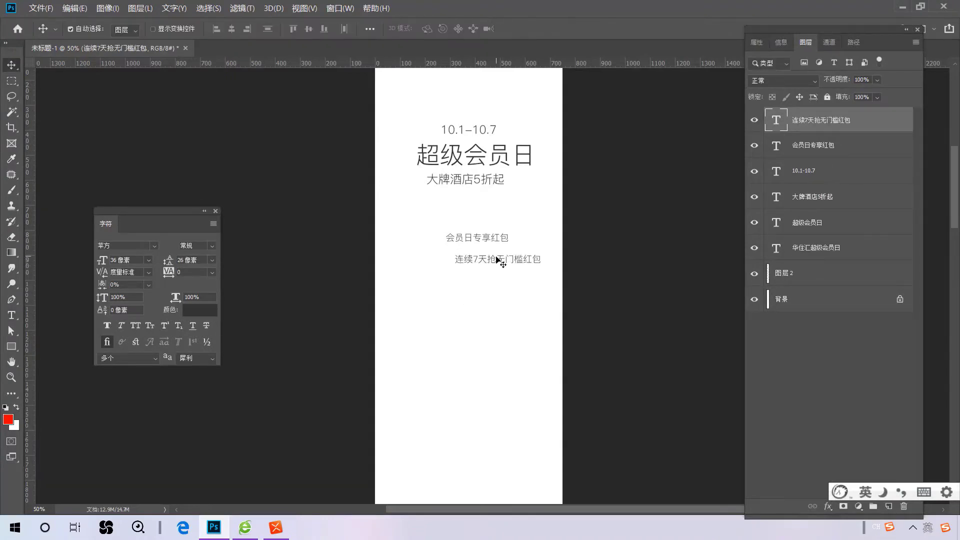
left_click_drag(495, 262, 475, 254)
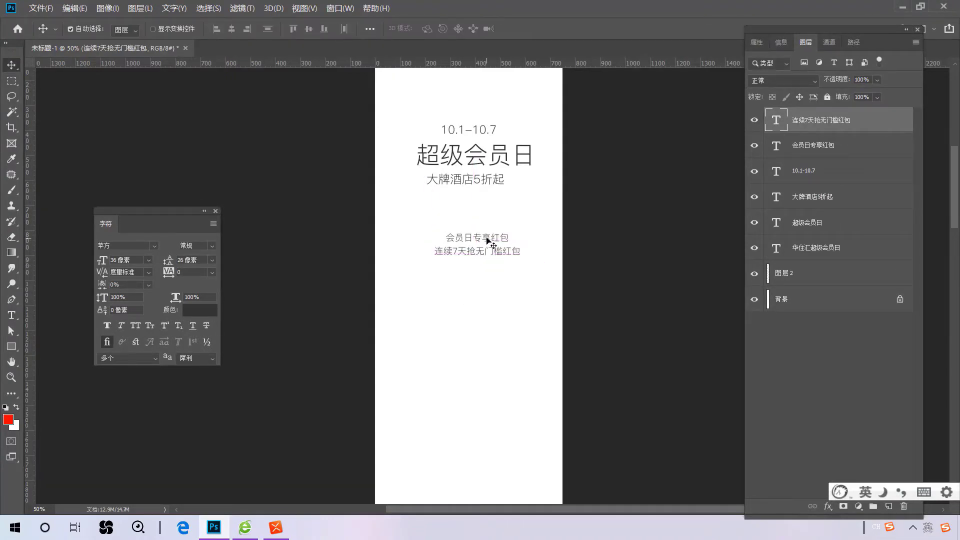
left_click(487, 241, "shift")
left_click_drag(479, 240, 471, 241)
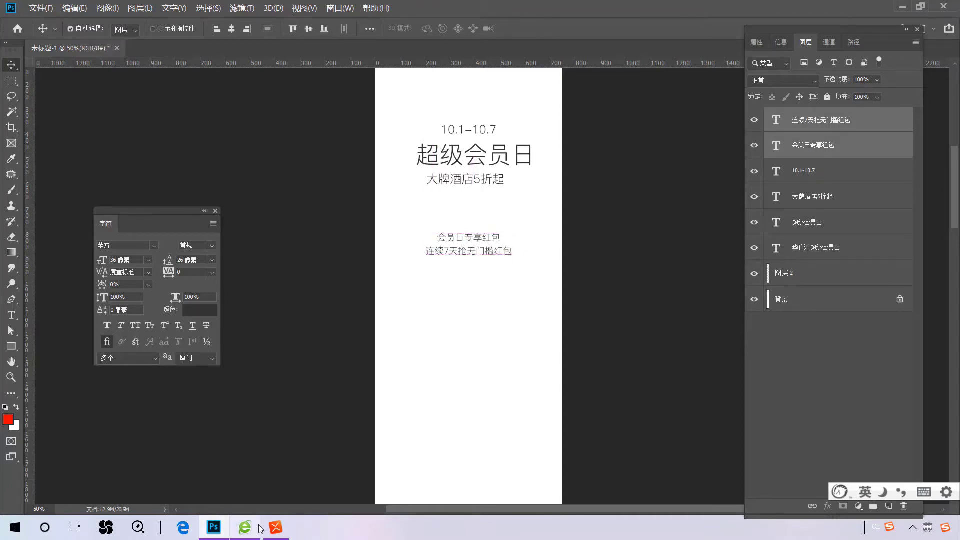
Check the coupon cards in the browser prototype and draw a rectangle about 291 × 230 px below 连续7天抢无门槛红包 in Photoshop.
mouse_move(245, 527)
left_click(278, 462)
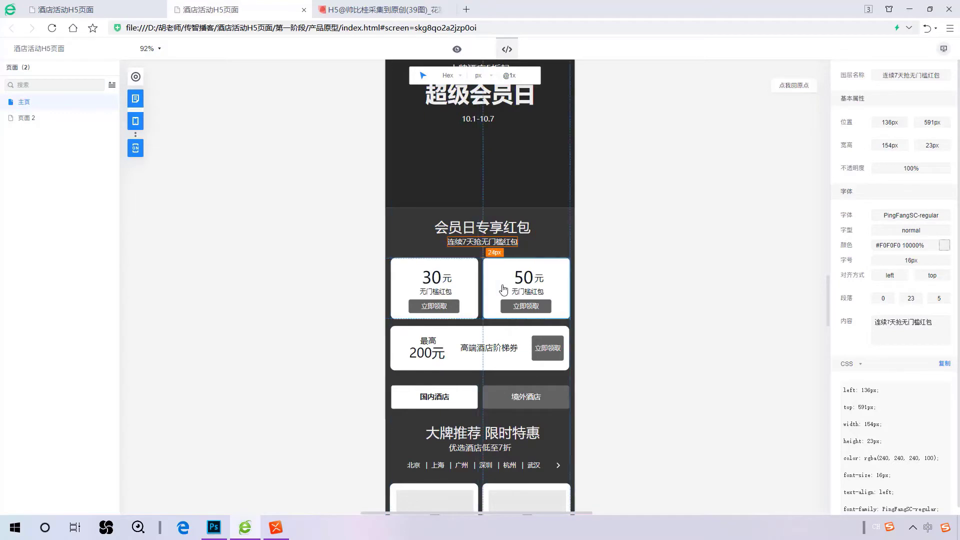
left_click(434, 279)
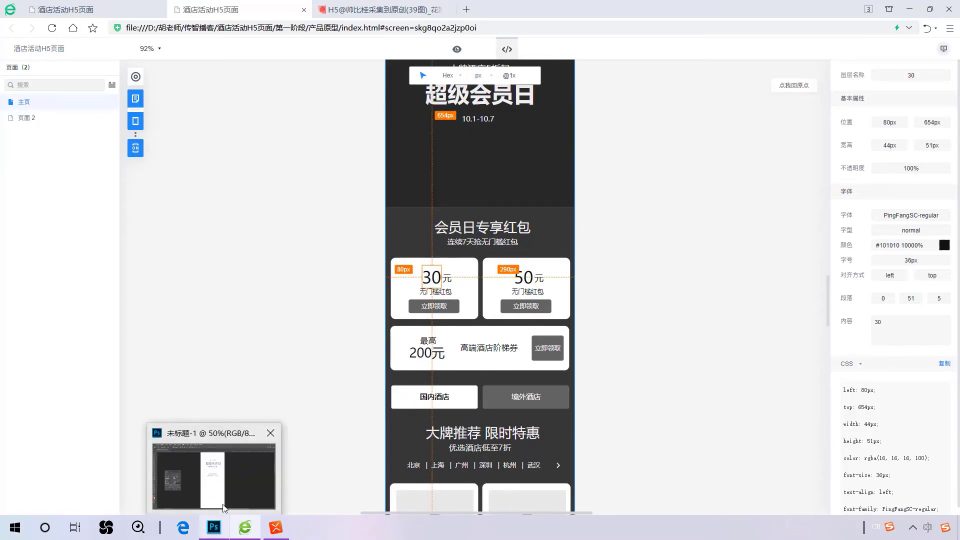
left_click(208, 528)
left_click_drag(448, 236, 463, 223)
key("v")
key("ctrl+minus")
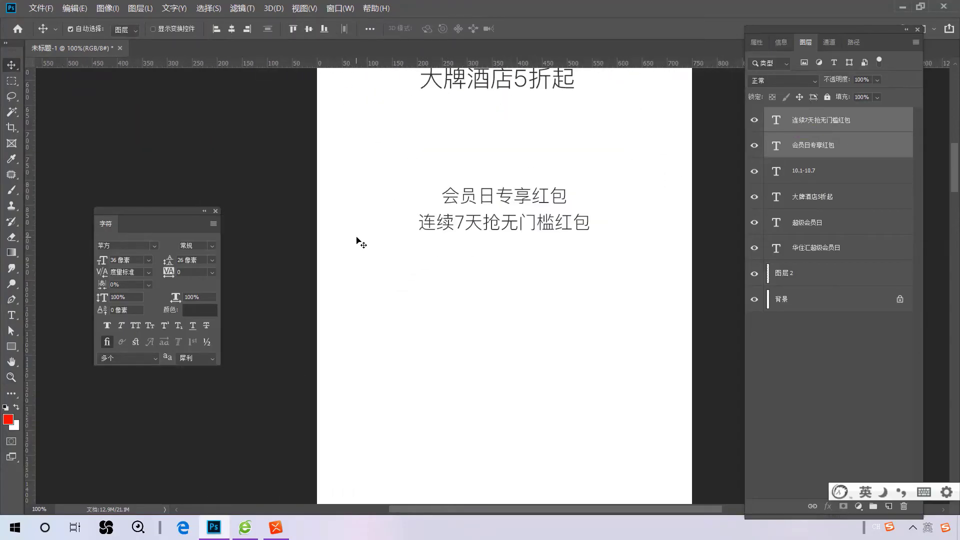
left_click_drag(10, 346, 42, 350)
left_click_drag(339, 263, 480, 375)
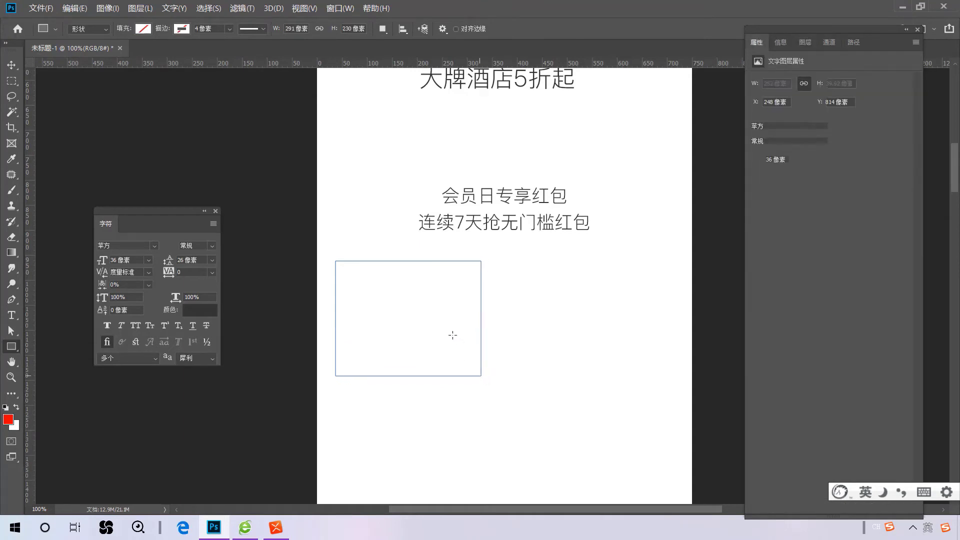
Fill the new rectangle with the pale peach recent colour.
key("v")
scroll(442, 324, "down", 3)
key("a")
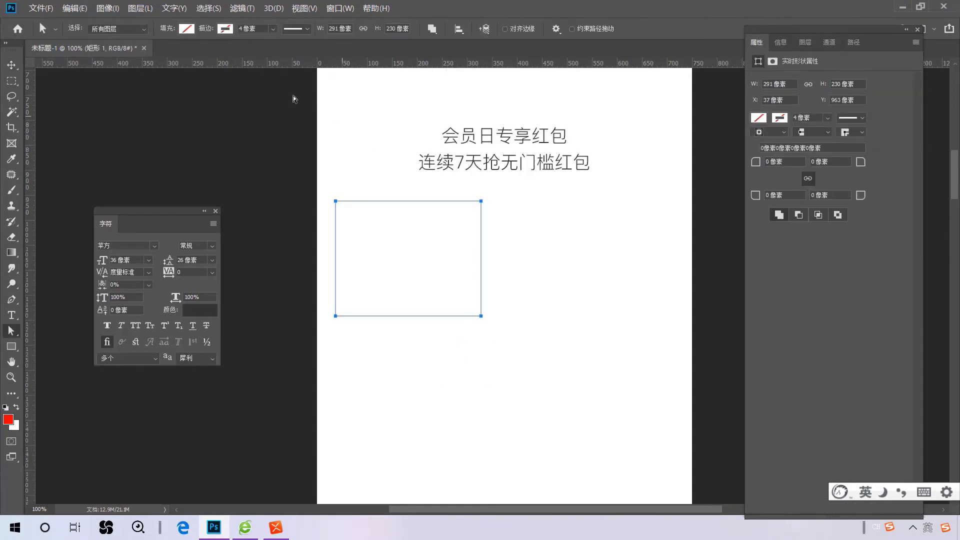
left_click(193, 30)
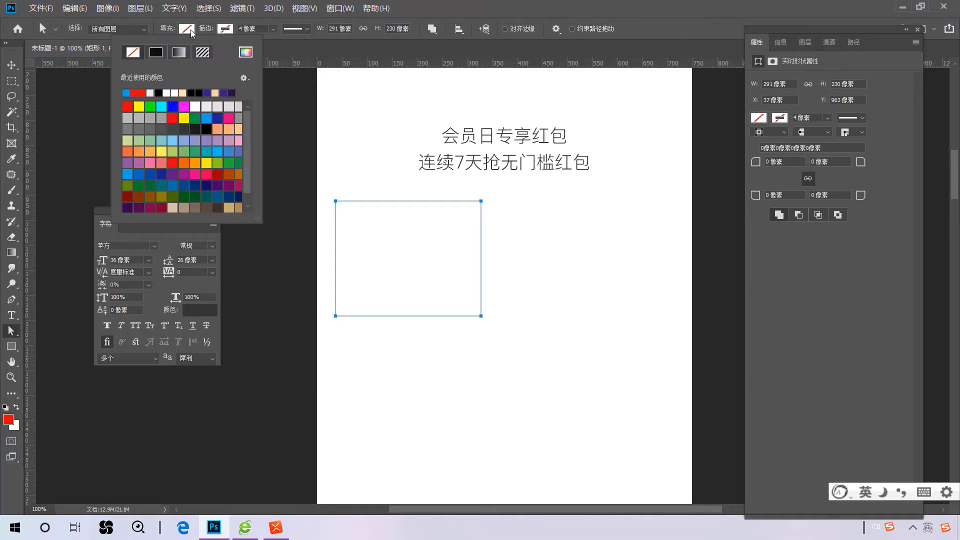
left_click(182, 93)
key("v")
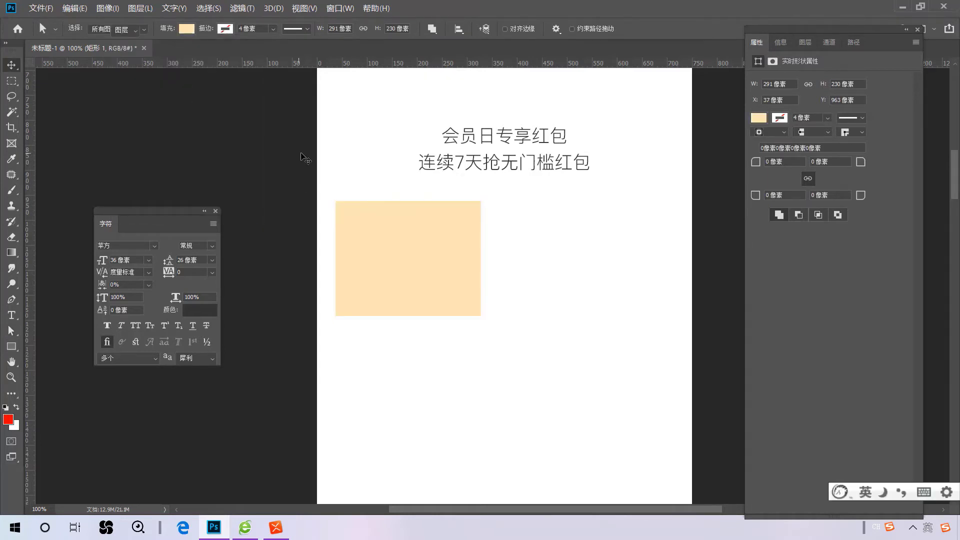
Set the rectangle's fill to a light grey swatch.
scroll(440, 218, "down", 2)
key("a")
left_click(187, 29)
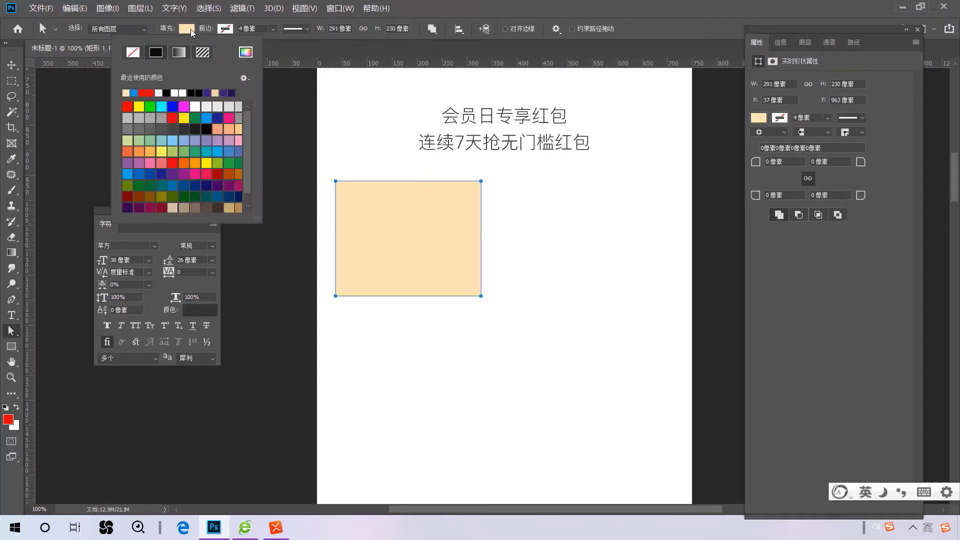
left_click(129, 119)
key("v")
Duplicate the grey rectangle horizontally to its right, placing the copy at about X 355 px.
scroll(444, 251, "down", 3)
key("v")
left_click_drag(422, 238, 560, 238)
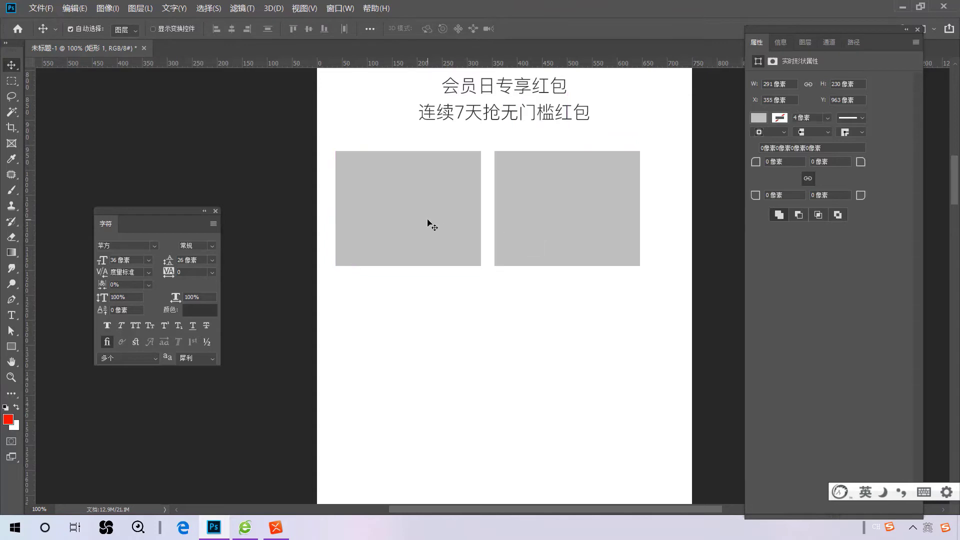
Select both grey rectangles and widen them together to about 110.5%, so the pair spans about 673 px.
left_click(650, 205)
key("ctrl+t")
left_click_drag(641, 207, 674, 208)
key("Return")
scroll(310, 448, "down", 3)
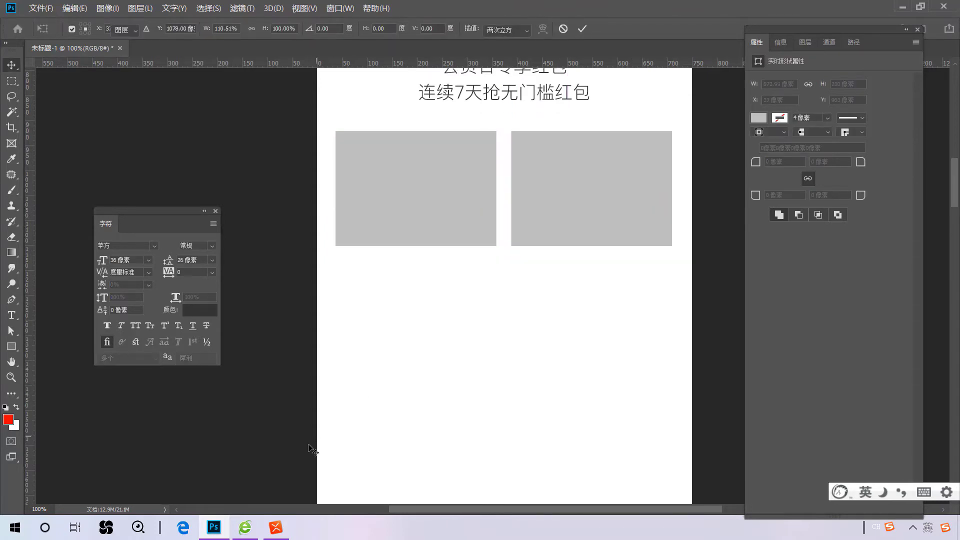
Following the prototype's wide coupon card, add a copied grey rectangle below the pair, stretched to about 673 × 164 px.
left_click(245, 526)
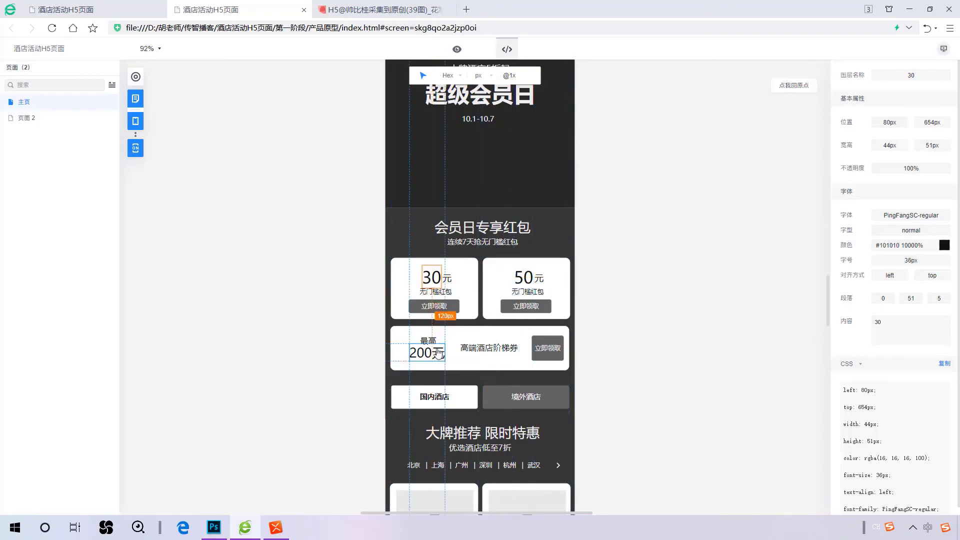
left_click(216, 529)
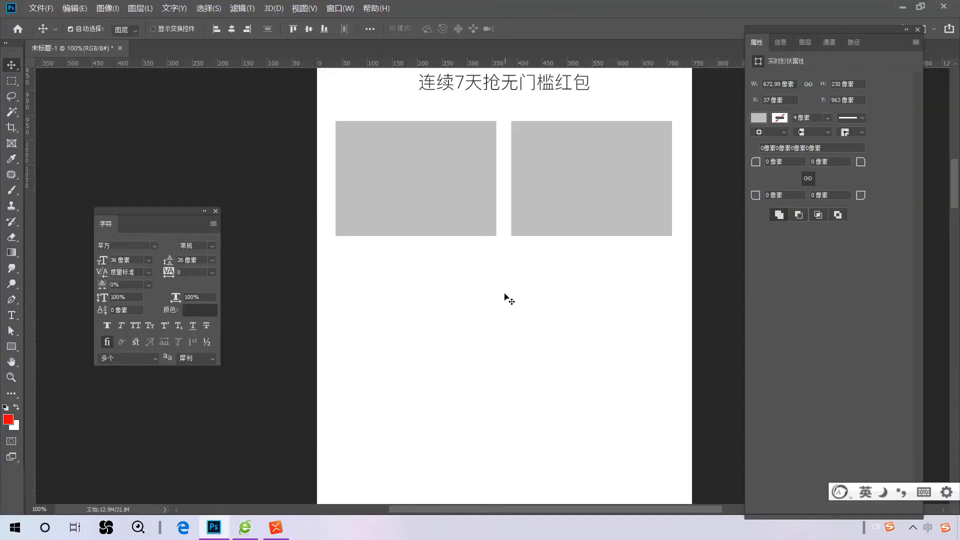
left_click_drag(468, 188, 672, 311)
key("ctrl+t")
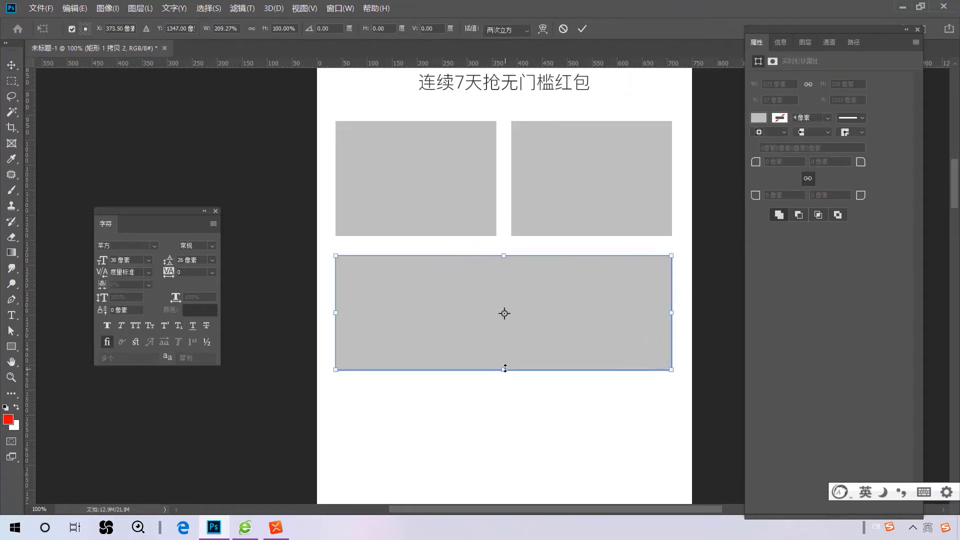
left_click_drag(505, 369, 514, 336)
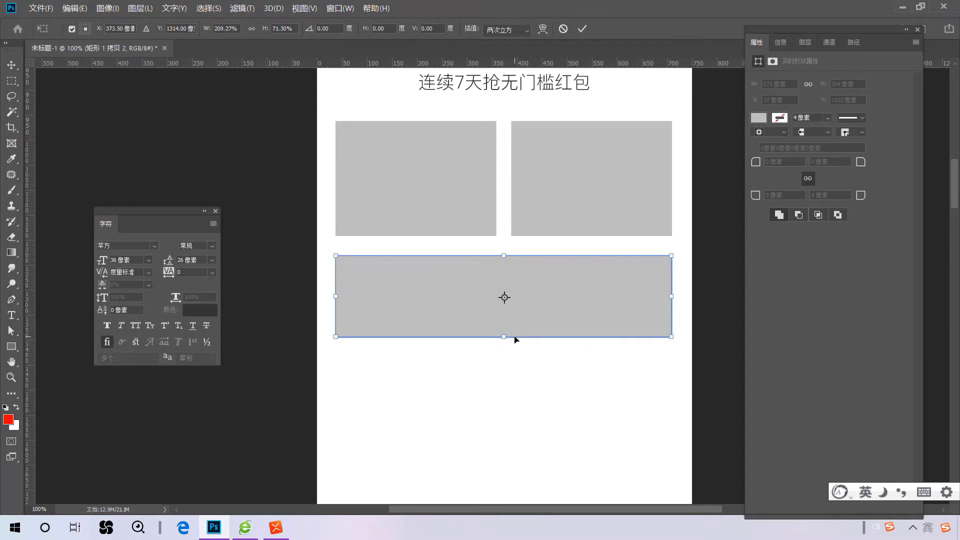
key("Return")
scroll(508, 332, "down", 4)
scroll(505, 330, "right", 2)
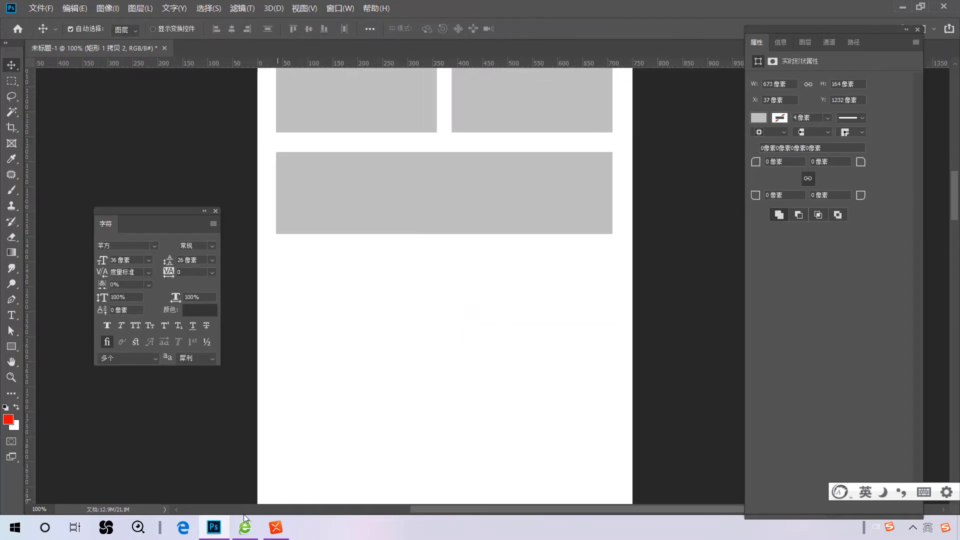
Take the tab label 国内酒店 from the browser prototype and add it as text under the wide grey rectangle in Photoshop.
mouse_move(245, 525)
left_click(242, 493)
scroll(634, 294, "down", 3)
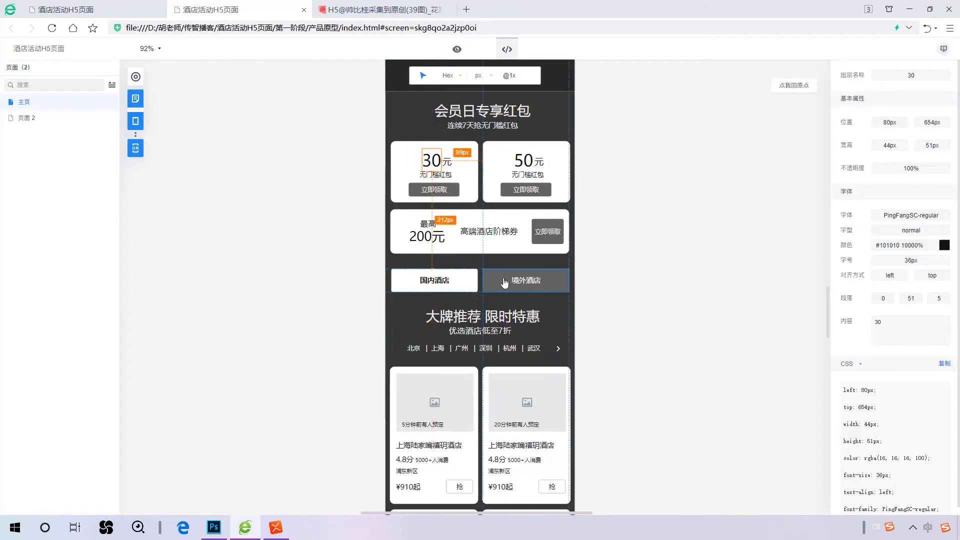
left_click(443, 285)
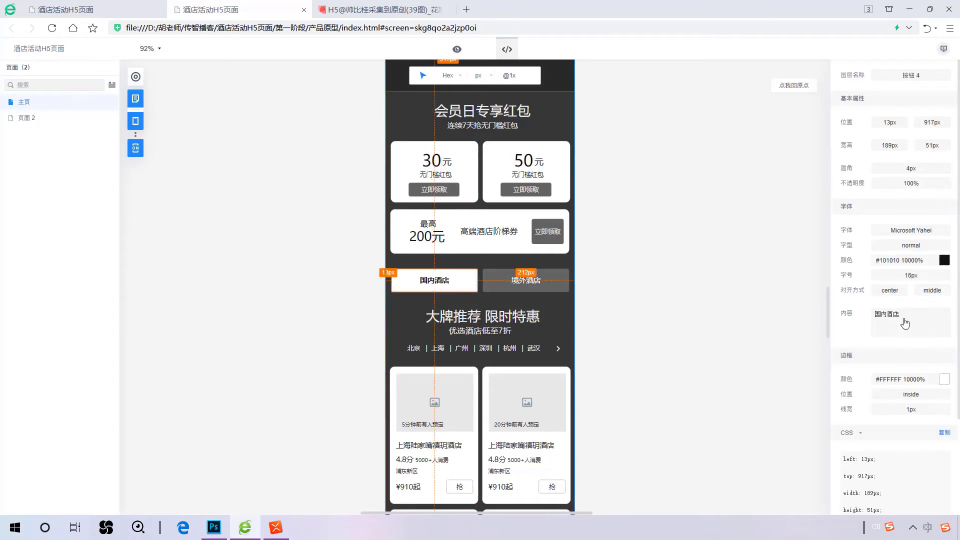
mouse_move(219, 530)
left_click(219, 500)
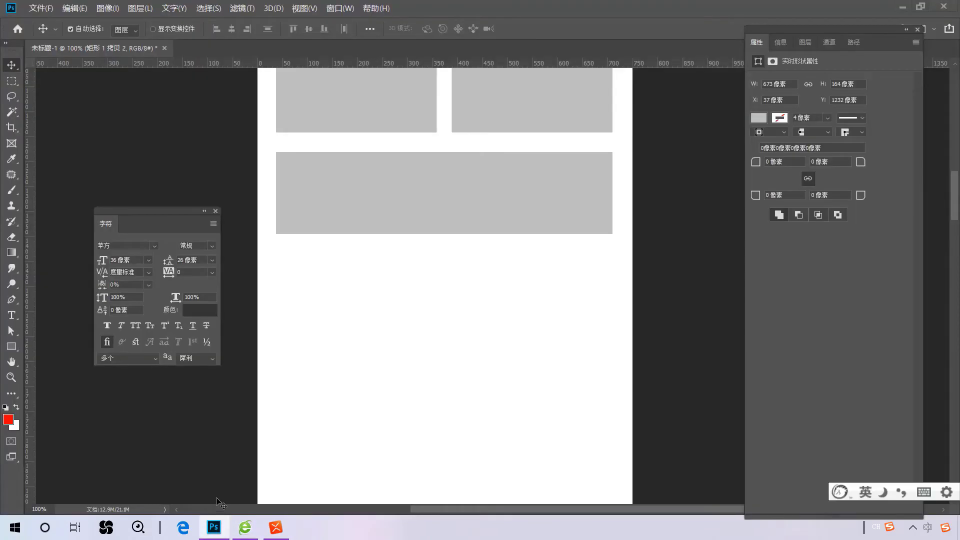
key("t")
left_click(305, 273)
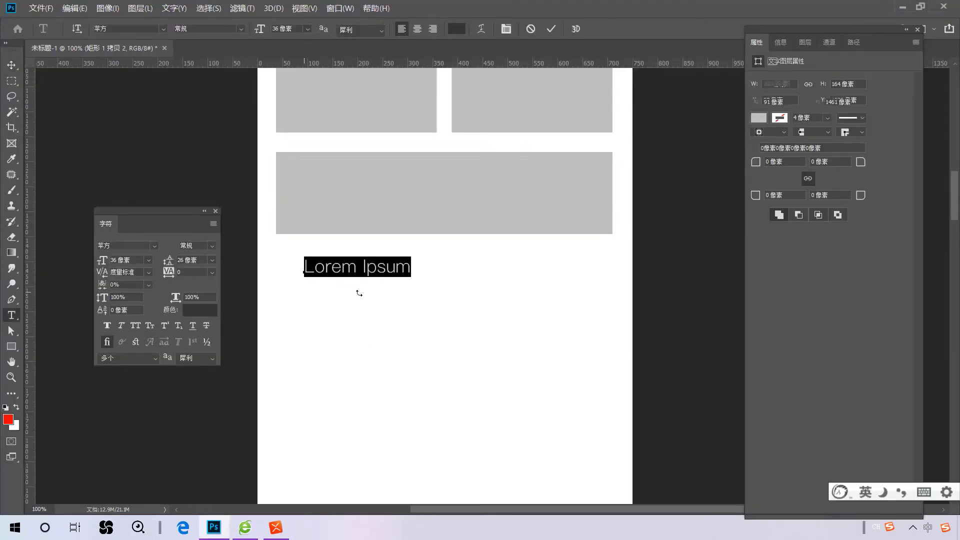
type("国内酒店")
key("ctrl+Return")
key("v")
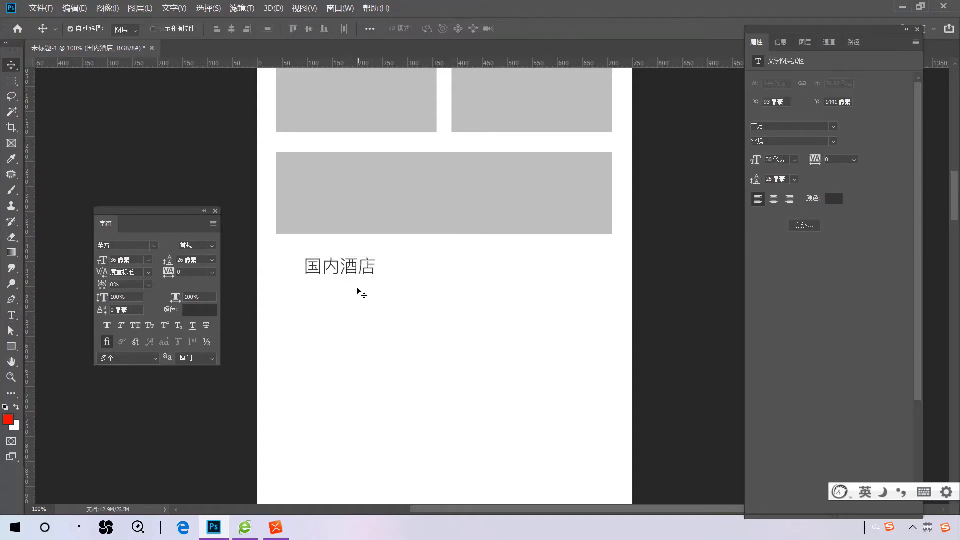
Duplicate 国内酒店 to the right at about X 497 px and replace the copy's text with the prototype's label 境外酒店.
left_click_drag(341, 272, 543, 273)
left_click(245, 527)
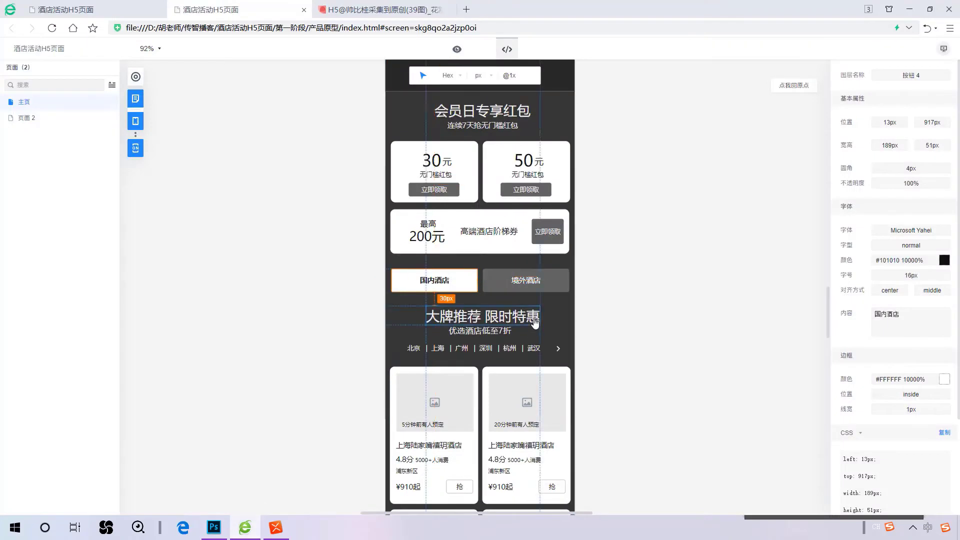
left_click(530, 280)
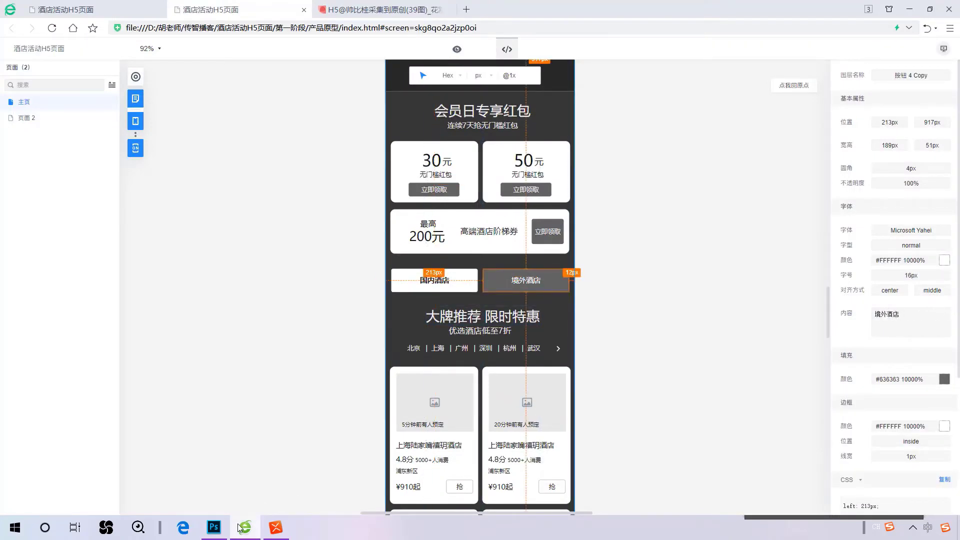
left_click(214, 528)
double_click(515, 273)
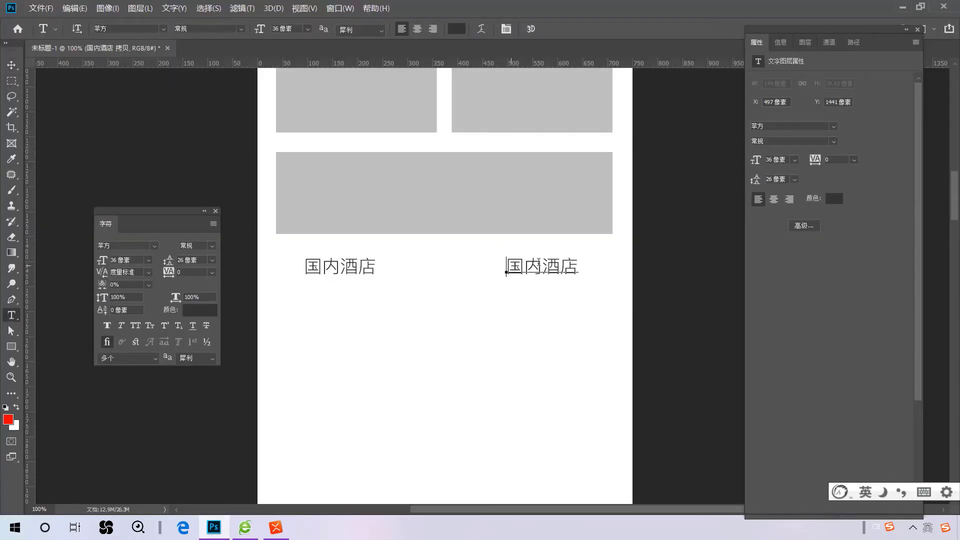
key("Right")
key("ctrl+Return")
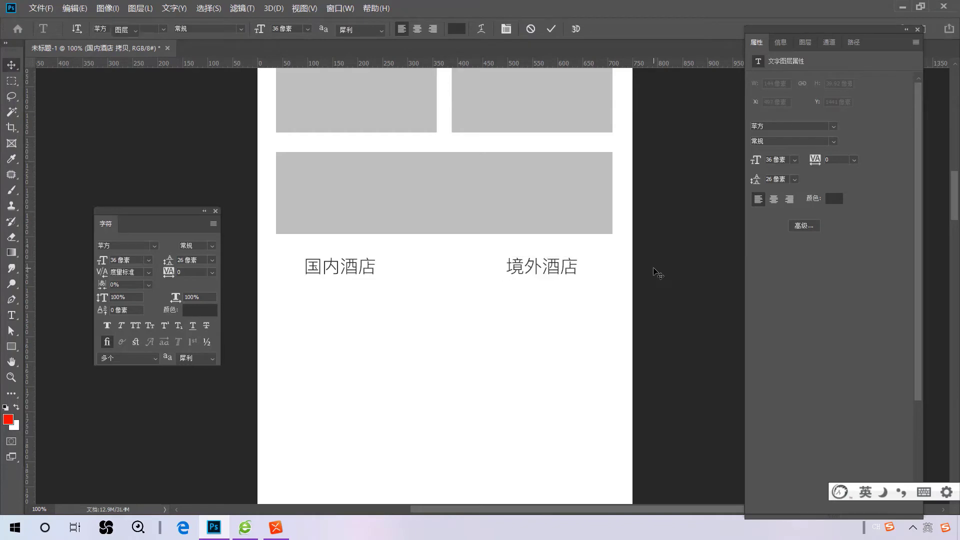
key("v")
Check the prototype's next section heading, then duplicate 会员日专享红包 and 连续7天抢无门槛红包 together below the two hotel labels at about Y 1551 px.
scroll(600, 285, "down", 2)
left_click(246, 527)
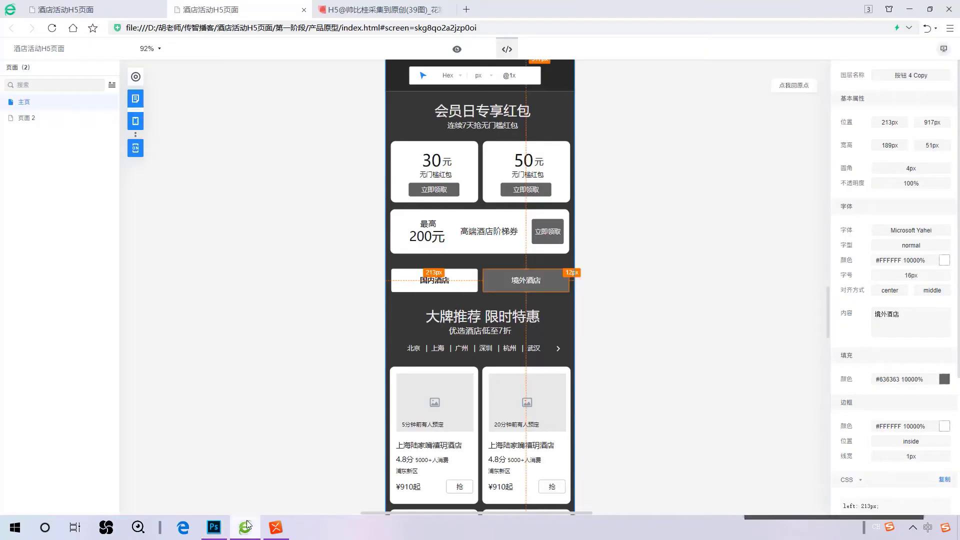
scroll(619, 282, "down", 3)
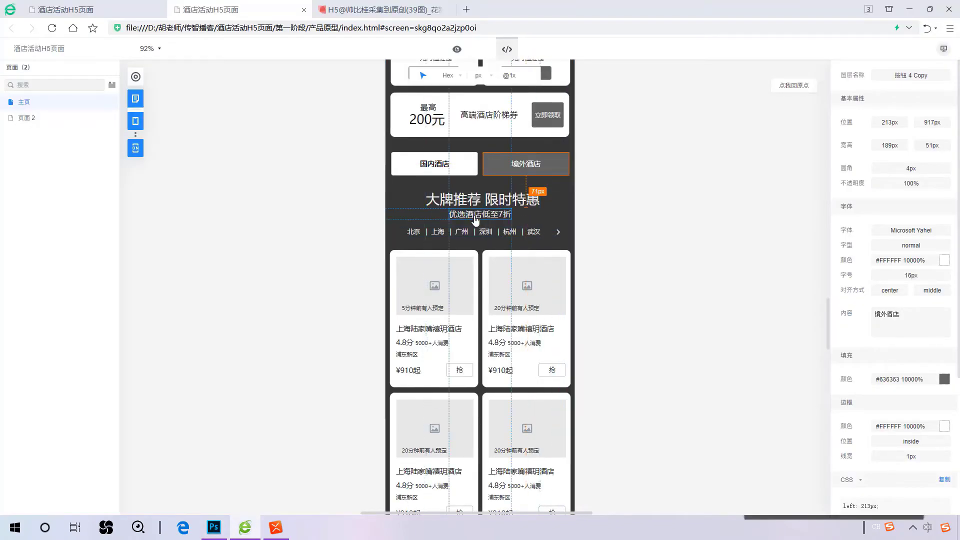
mouse_move(214, 526)
left_click(215, 480)
scroll(506, 200, "up", 5)
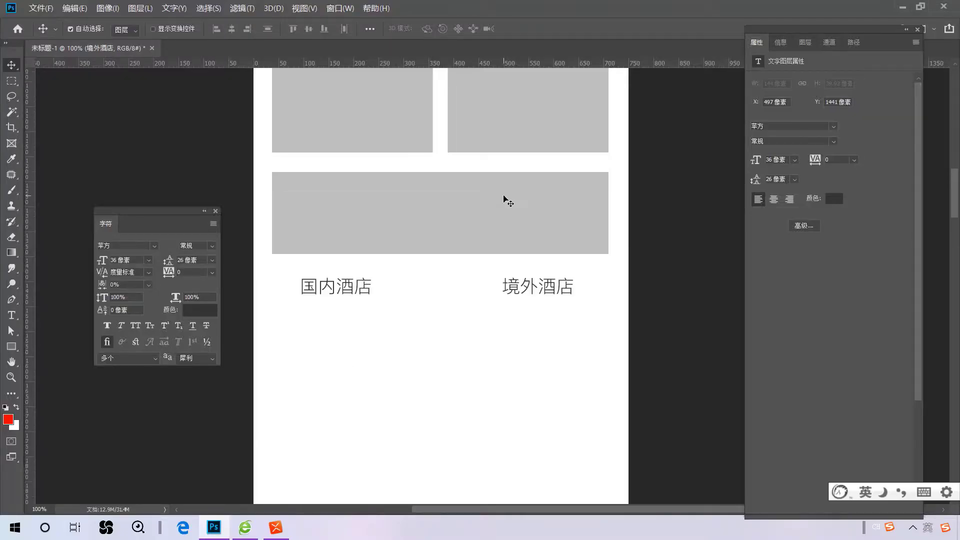
scroll(508, 202, "up", 5)
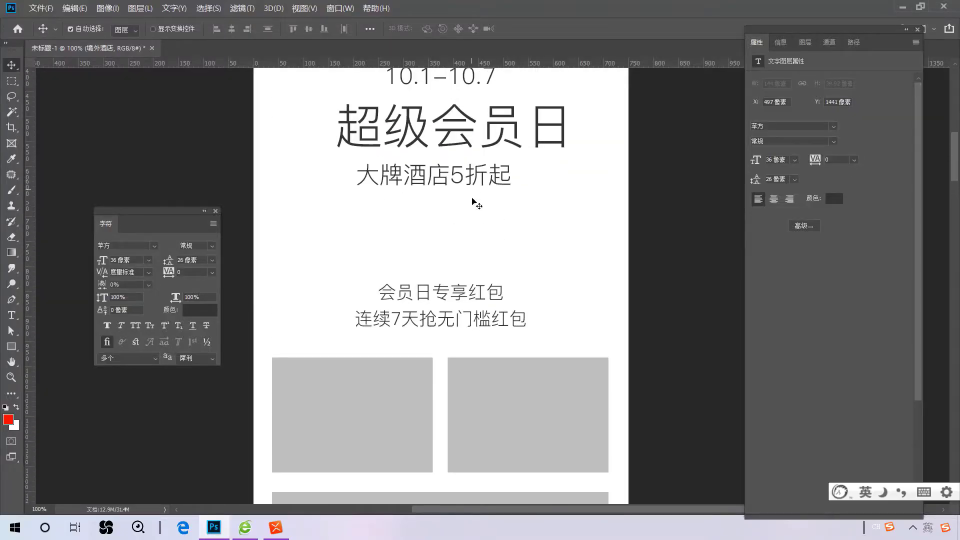
scroll(477, 264, "down", 4)
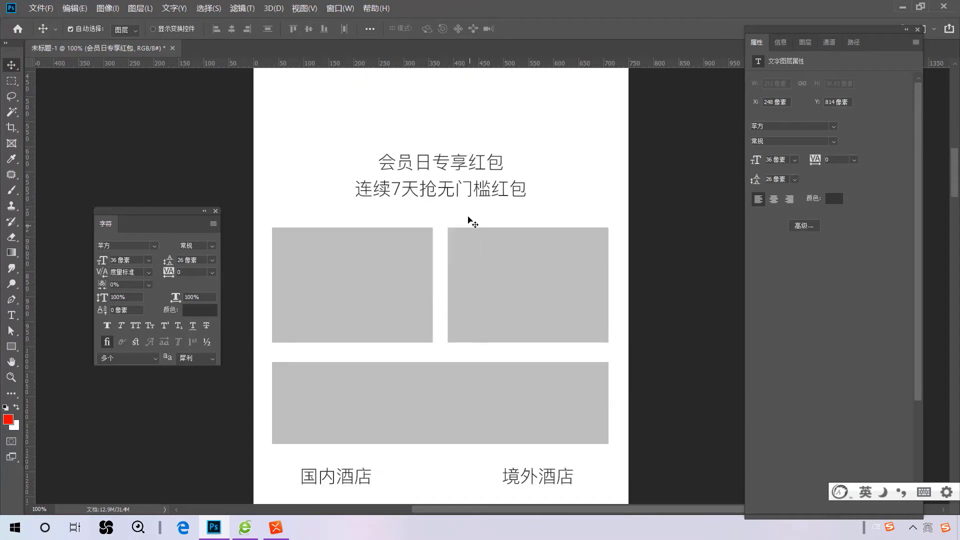
left_click_drag(456, 145, 456, 451)
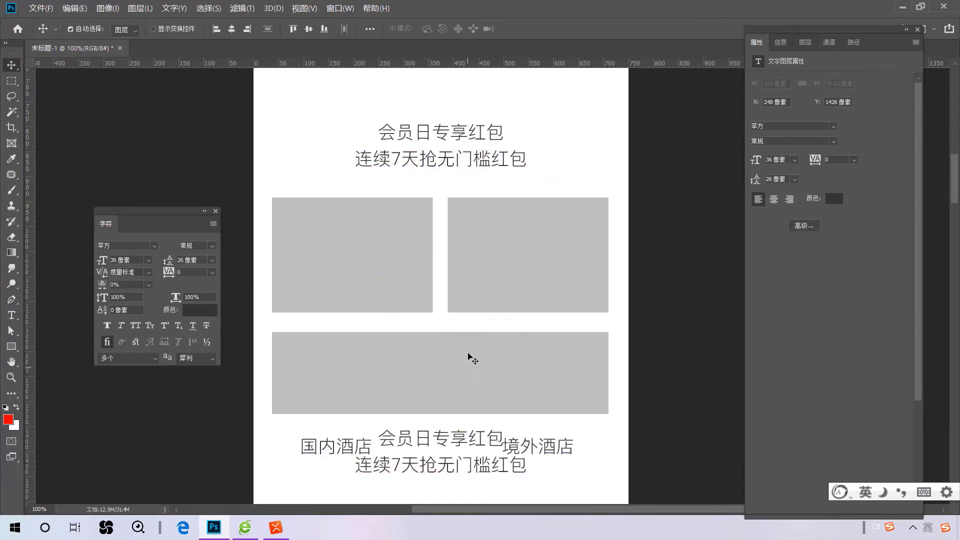
scroll(469, 358, "down", 7)
left_click_drag(459, 263, 457, 339)
Replace the copied 会员日专享红包 heading with the prototype's 大牌推荐 限时特惠, and return to the browser prototype.
left_click(250, 525)
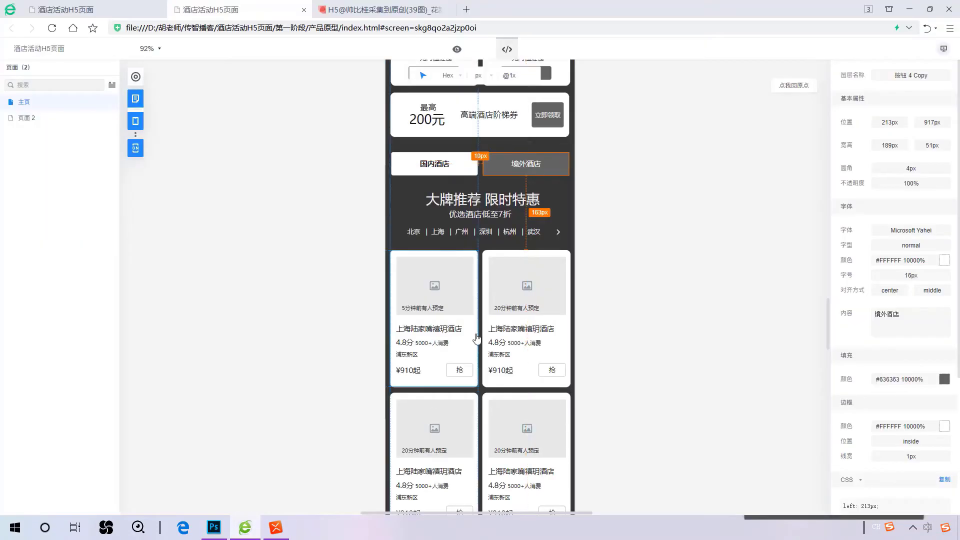
left_click(483, 203)
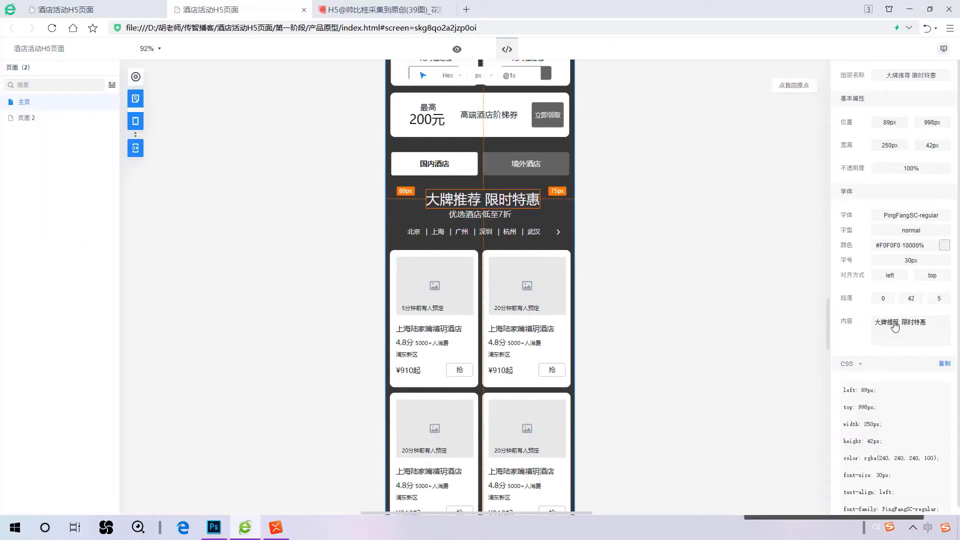
left_click(214, 527)
key("t")
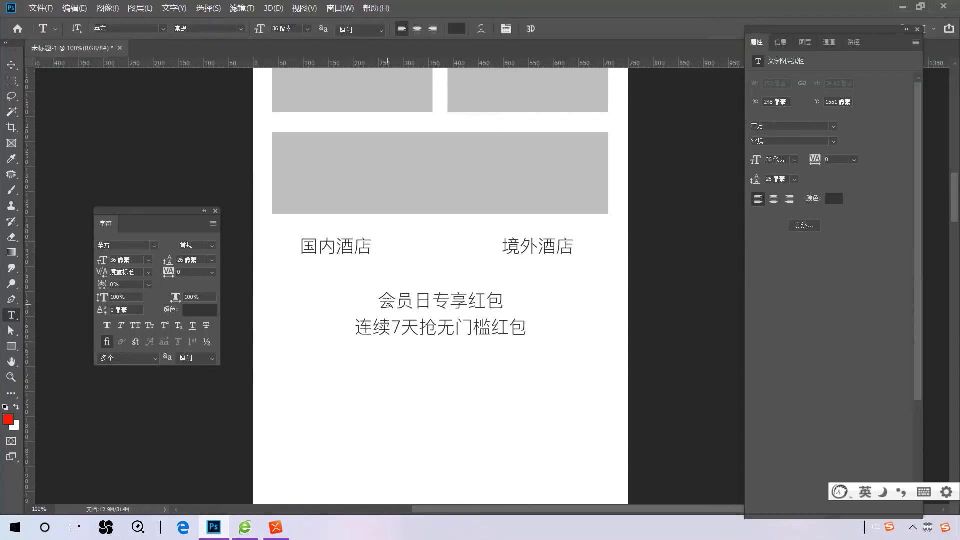
left_click_drag(379, 300, 706, 292)
type("大牌推荐 限时特惠")
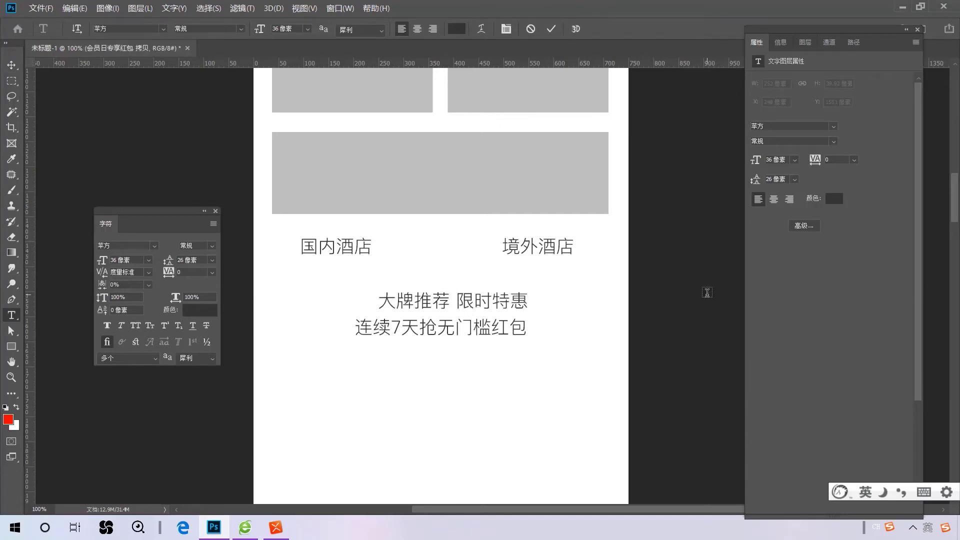
key("ctrl+Return")
key("v")
left_click(245, 527)
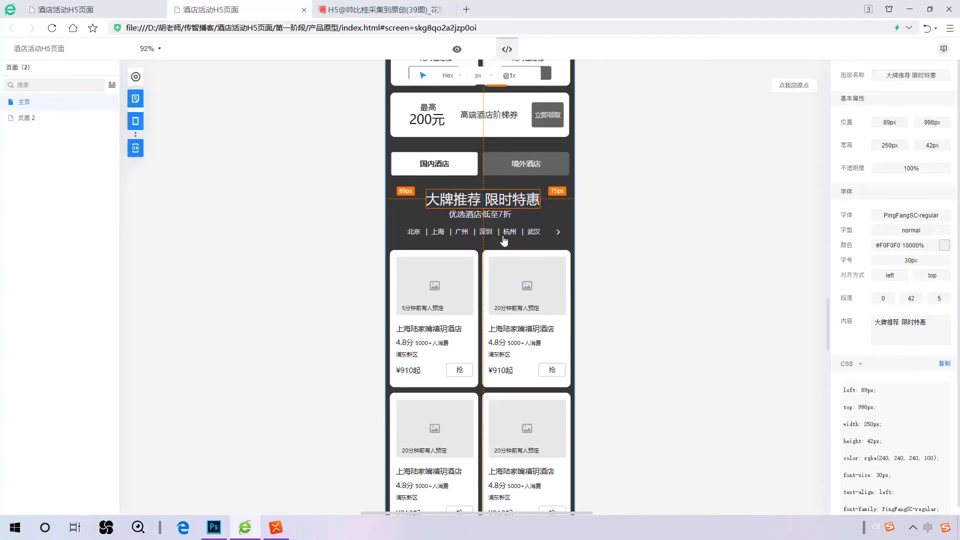
Replace the copied 连续7天抢无门槛红包 subtitle with the prototype's 优选酒店低至7折 and centre it under the 大牌推荐 限时特惠 heading.
left_click(478, 215)
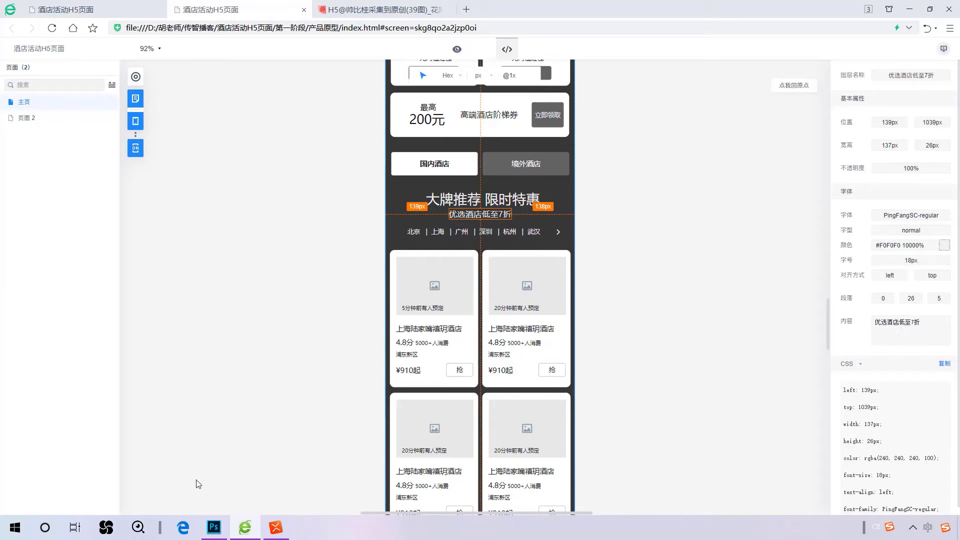
left_click(214, 527)
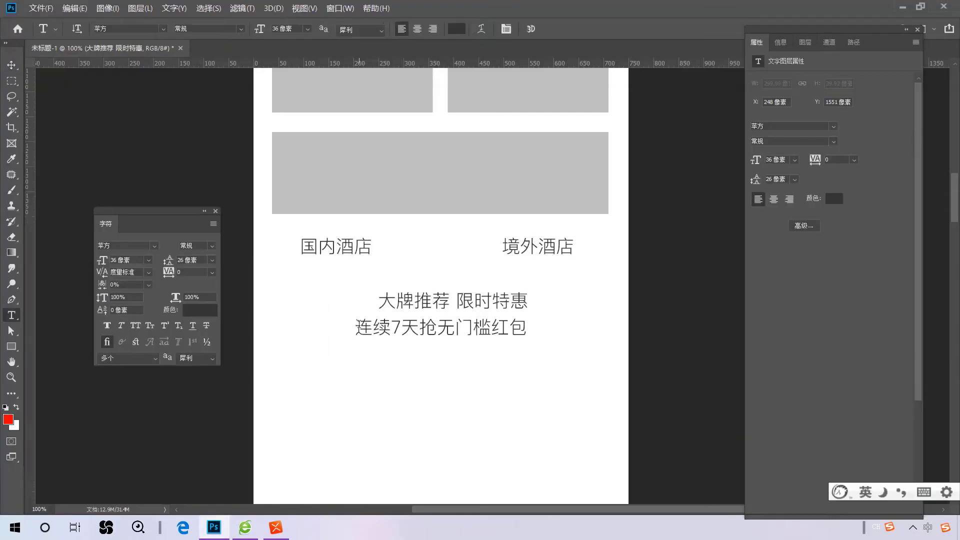
double_click(359, 323)
type("优选酒店低至7折")
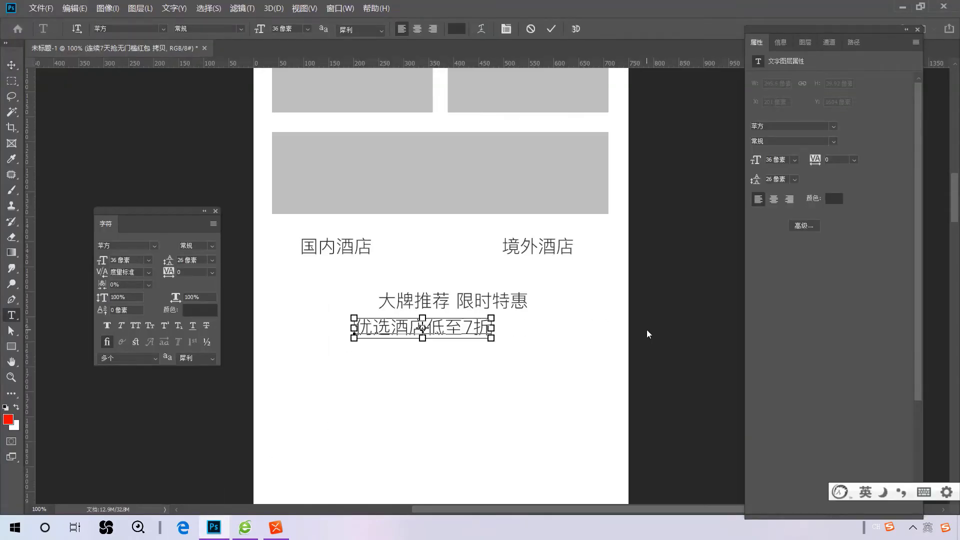
key("ctrl+Return")
left_click_drag(437, 329, 466, 328)
Select the prototype's city list, start a new text line below 优选酒店低至7折 in Photoshop, and undo the wrong text pasted there.
scroll(495, 294, "down", 3)
left_click(899, 10)
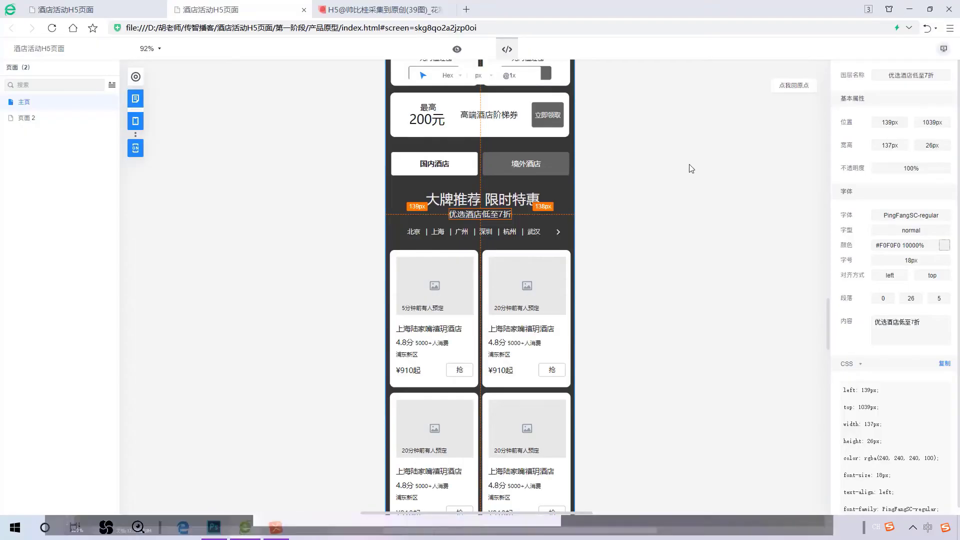
left_click(420, 233)
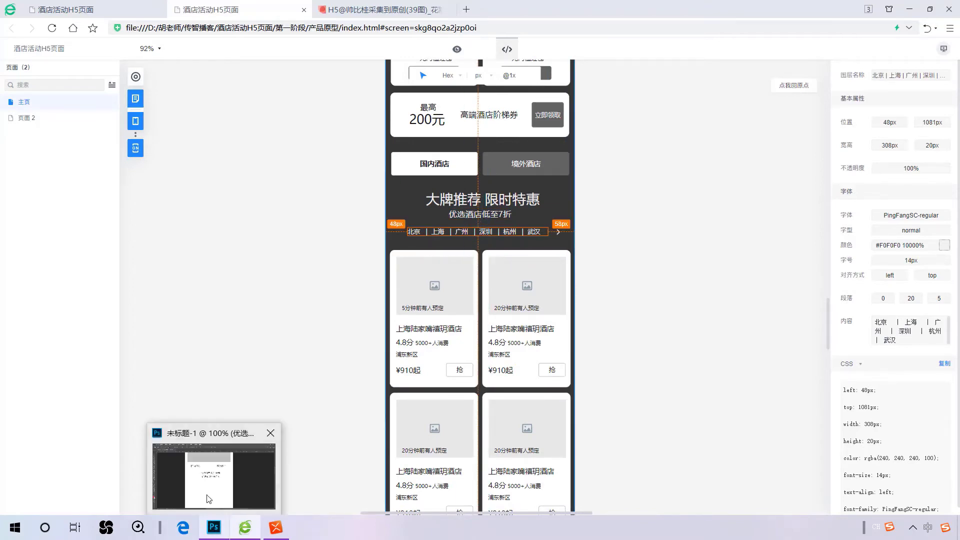
left_click(213, 527)
left_click(350, 303)
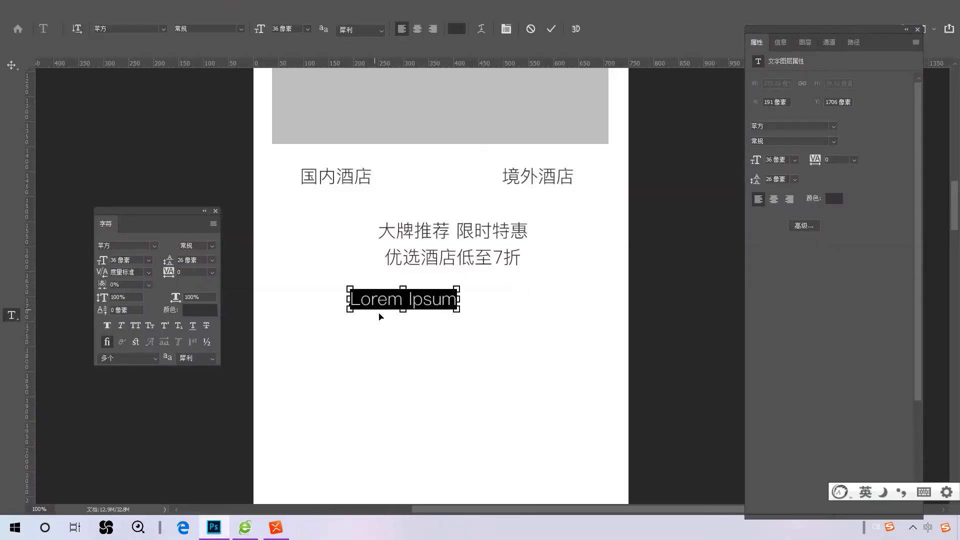
type("优选酒店低至7折")
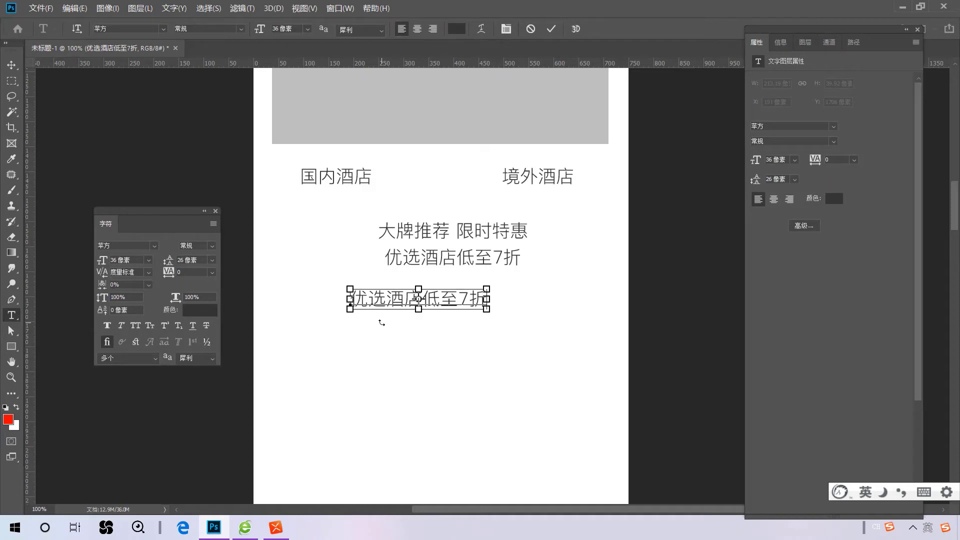
key("ctrl+z")
key("ctrl+Return")
key("v")
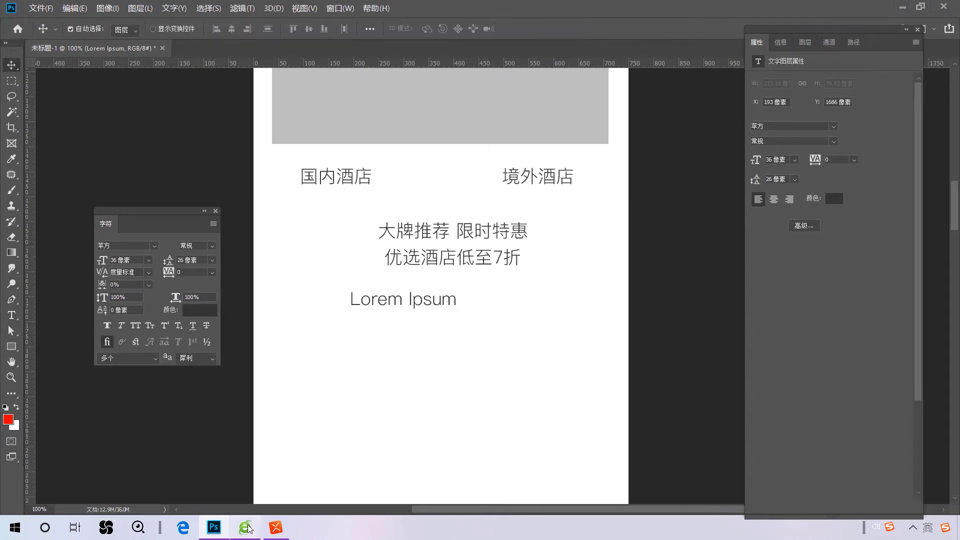
Copy the city list from the prototype and replace the placeholder text with 北京 | 上海 | 广州 | 深圳 | 杭州 | 武汉.
left_click(246, 527)
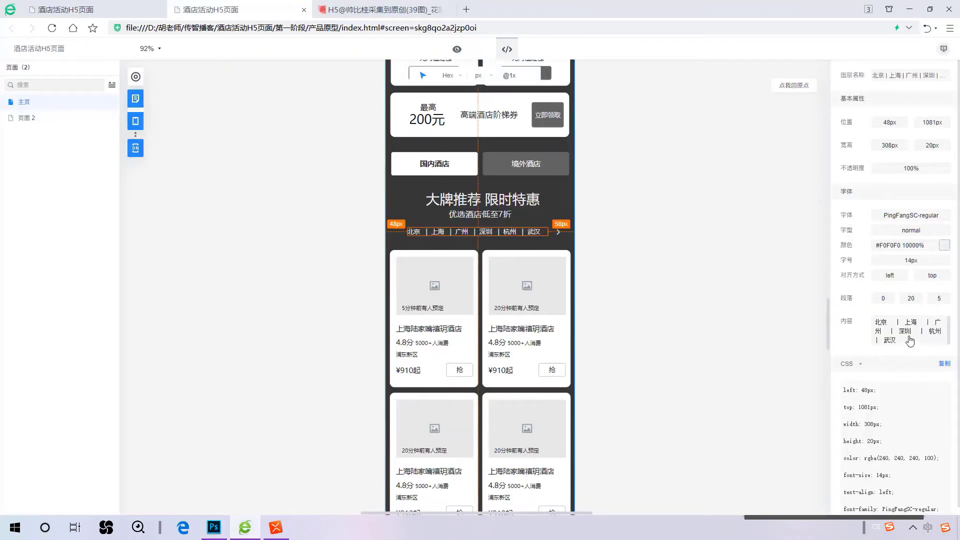
left_click(210, 533)
left_click(463, 299)
left_click_drag(463, 299, 237, 300)
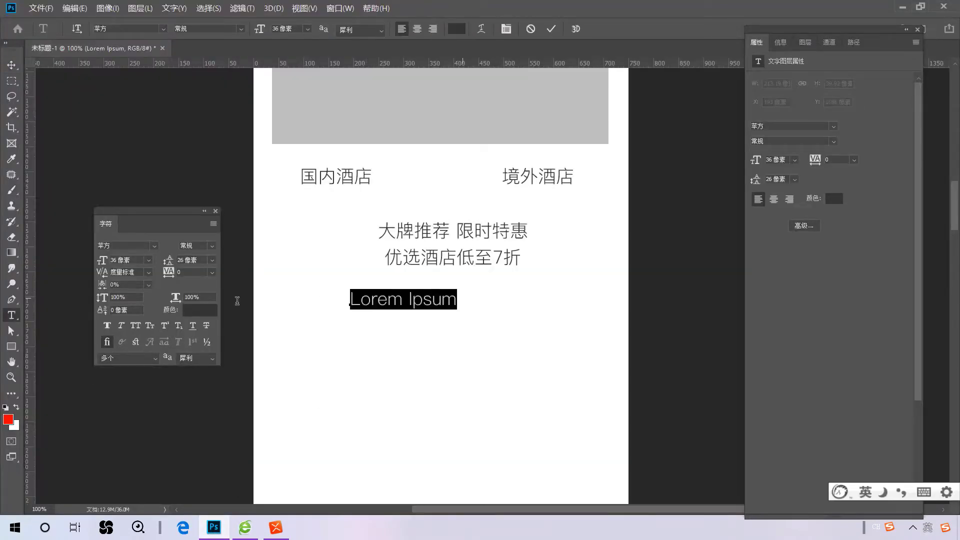
type("北京 | 上海 | 广州 | 深圳 |")
key("ctrl+Return")
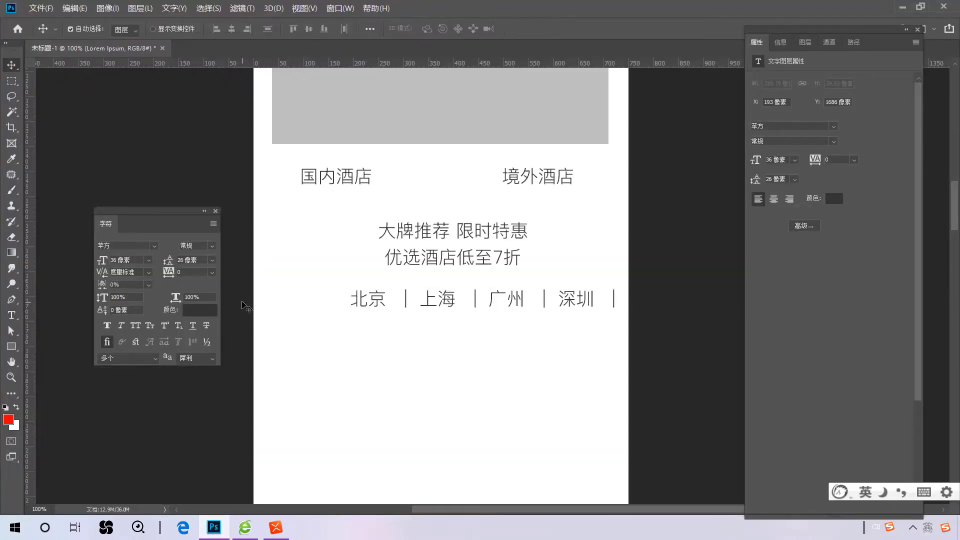
Set the city list's font size to 24 px and place it under the subtitle at about X 120, Y 1673 px.
left_click_drag(444, 302, 367, 300)
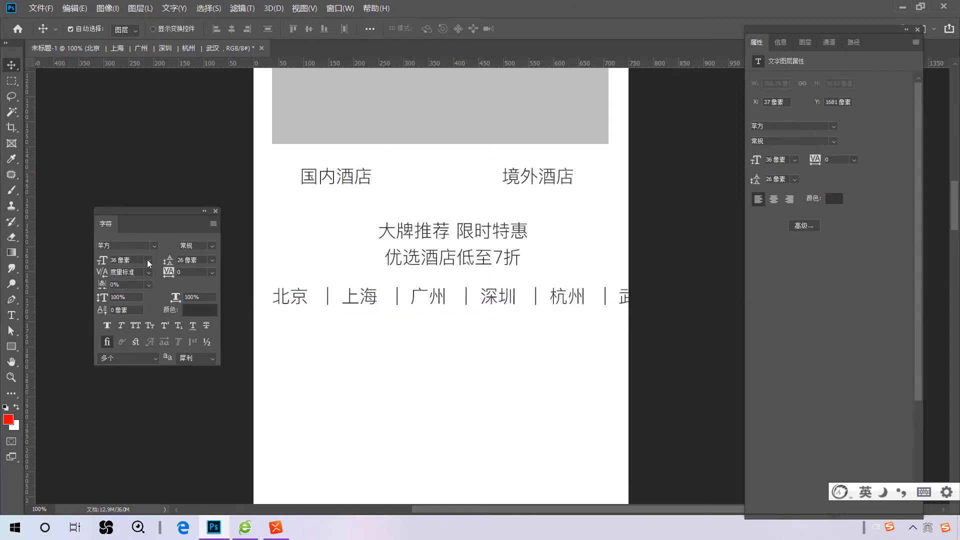
left_click(148, 260)
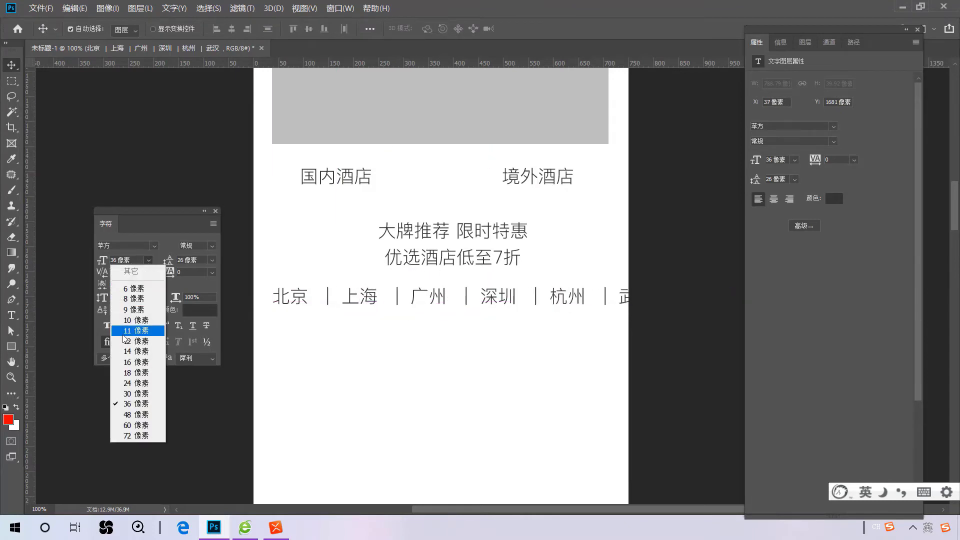
left_click(132, 383)
left_click_drag(513, 289, 538, 282)
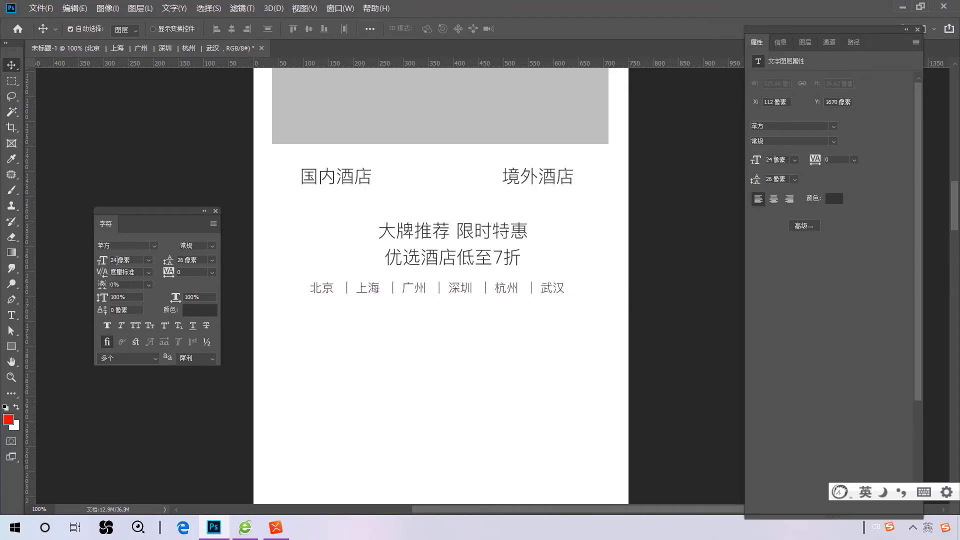
double_click(114, 260)
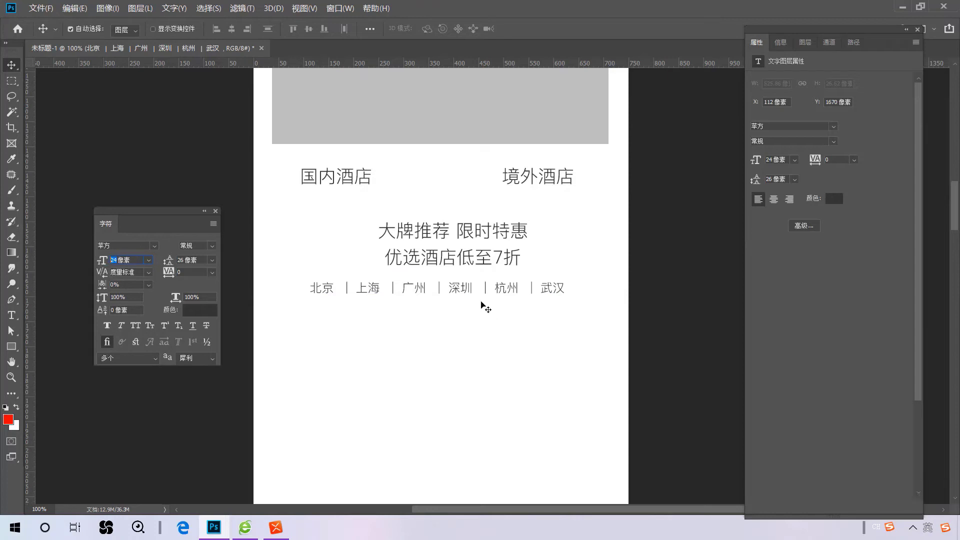
left_click_drag(461, 292, 465, 294)
Check the prototype's hotel card grid, then duplicate the left grey coupon rectangle below the city list at about X 37, Y 1759 px.
scroll(465, 294, "down", 3)
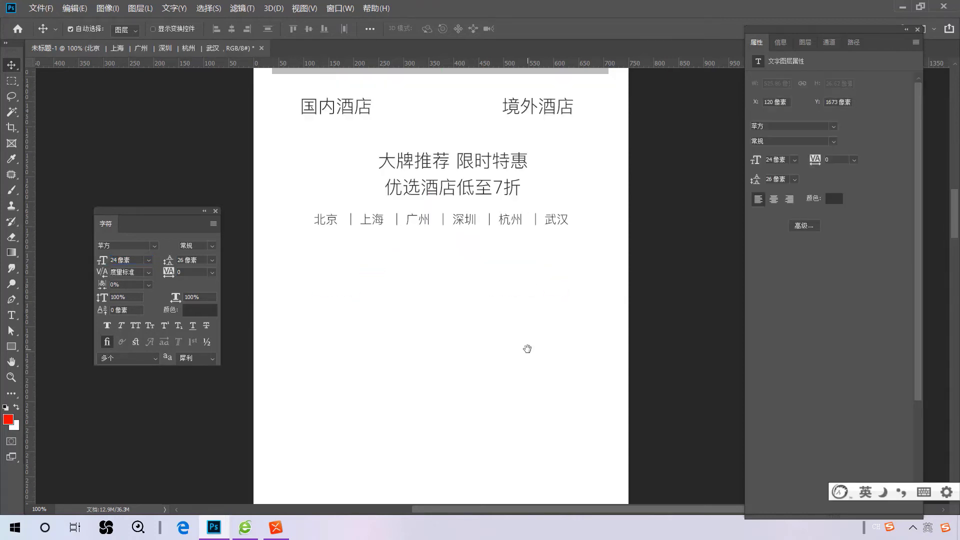
scroll(518, 156, "down", 1)
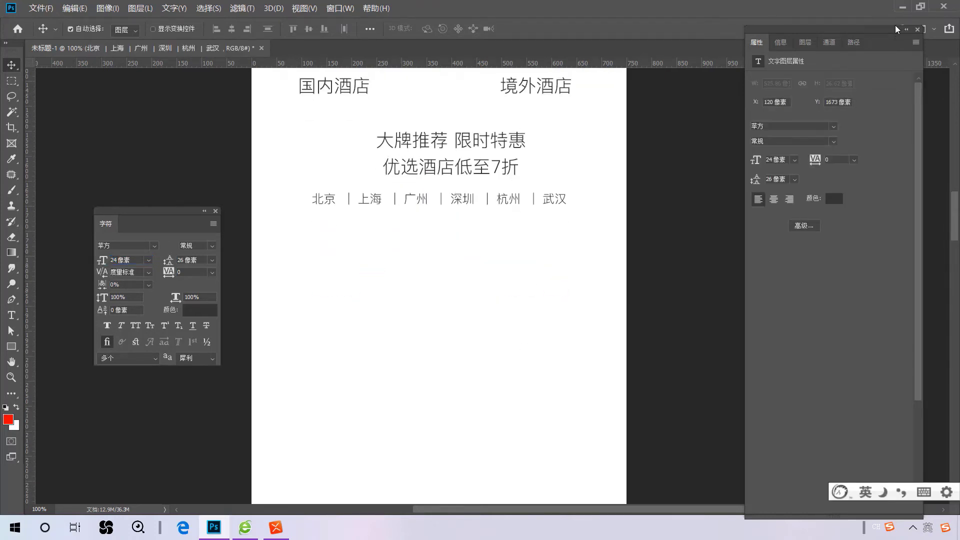
left_click(902, 9)
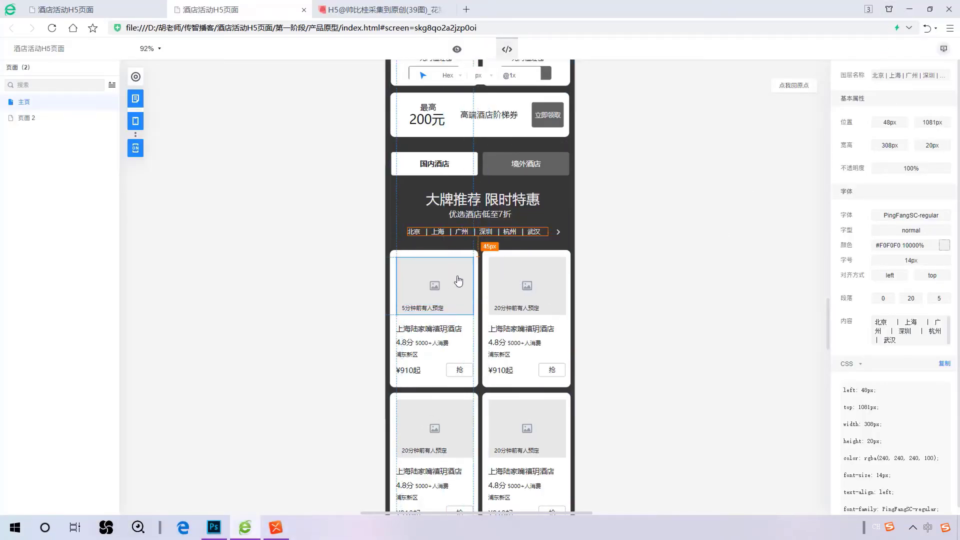
scroll(457, 270, "down", 5)
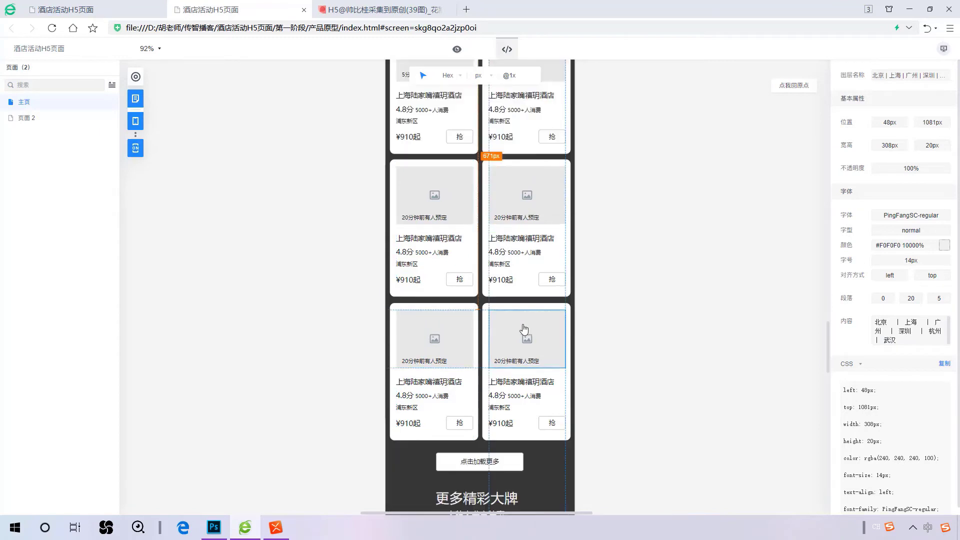
scroll(546, 337, "up", 2)
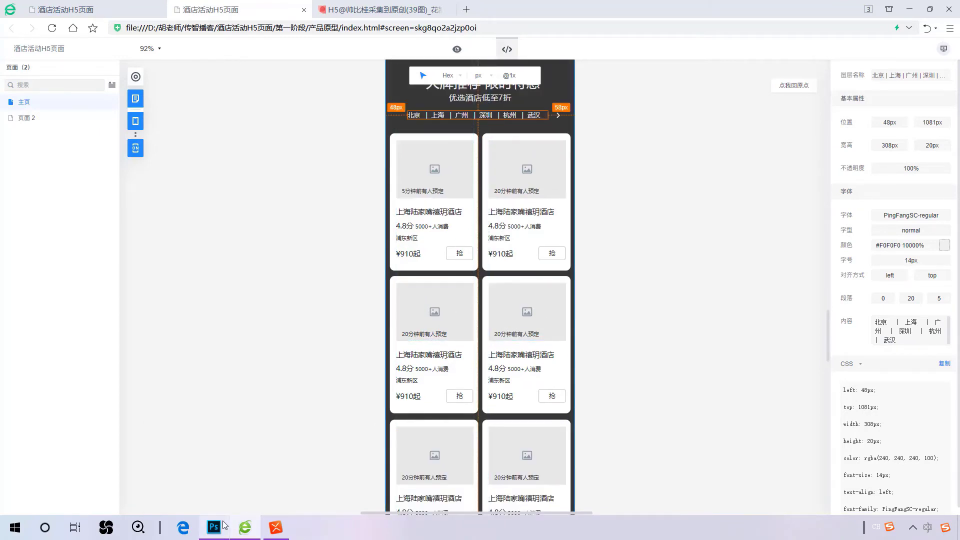
mouse_move(223, 525)
left_click(232, 472)
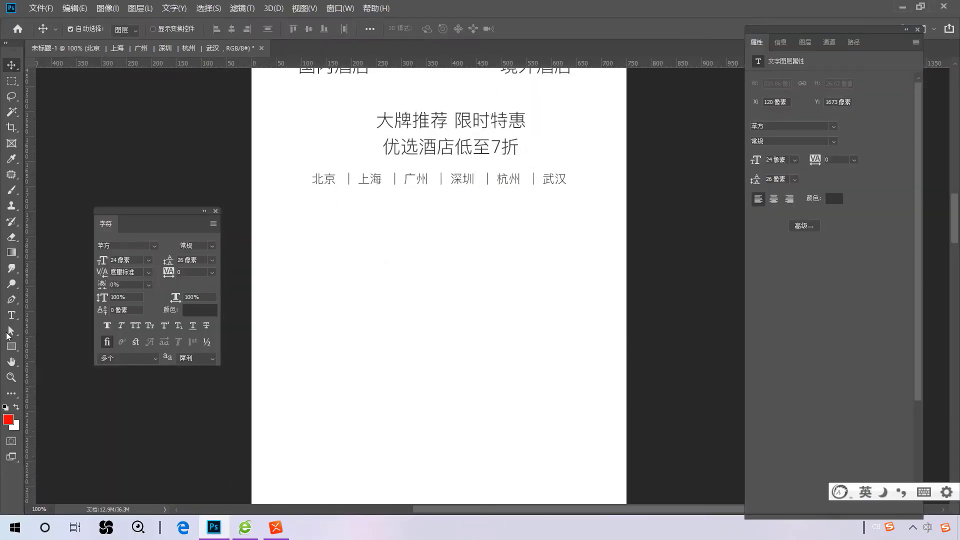
scroll(480, 245, "up", 5)
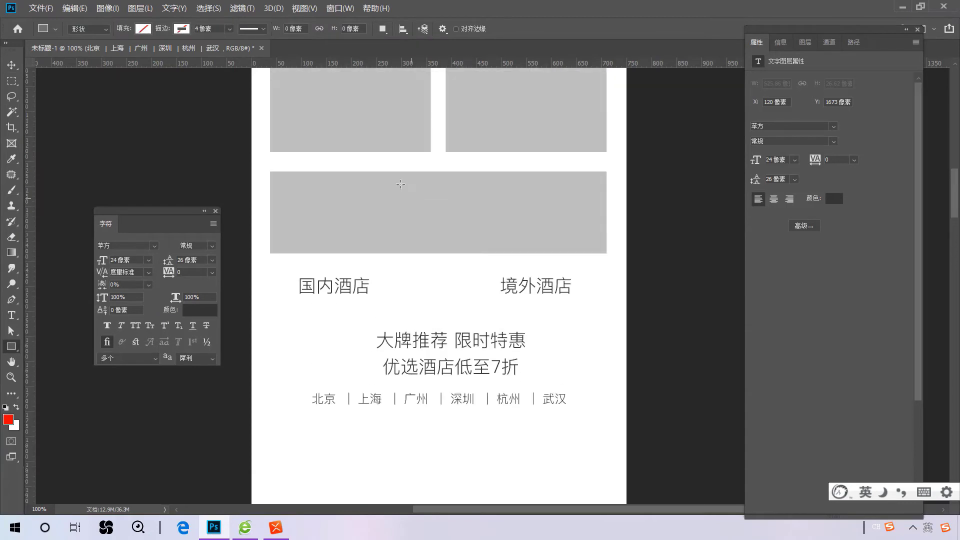
left_click_drag(387, 125, 392, 480)
scroll(375, 380, "down", 3)
left_click_drag(392, 295, 394, 346)
scroll(397, 336, "down", 3)
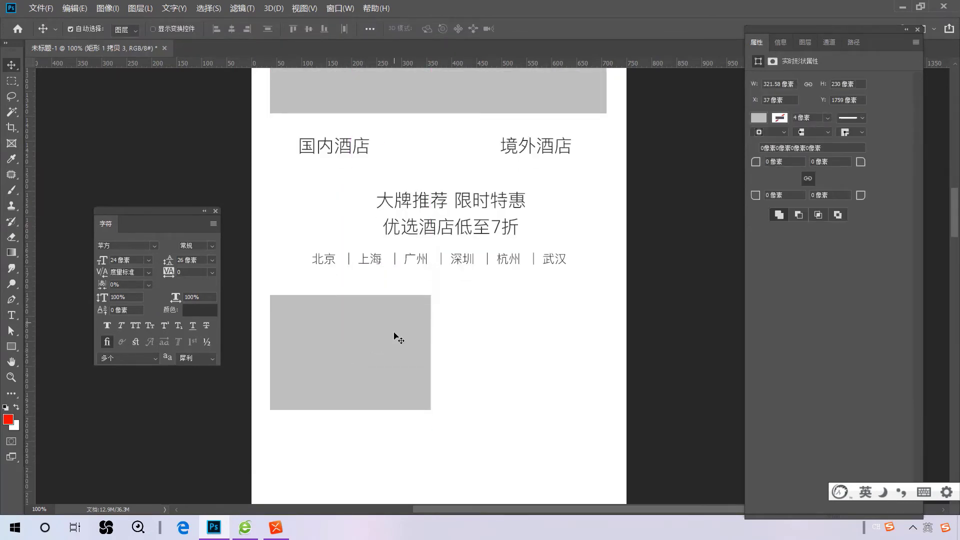
left_click(245, 529)
left_click(245, 530)
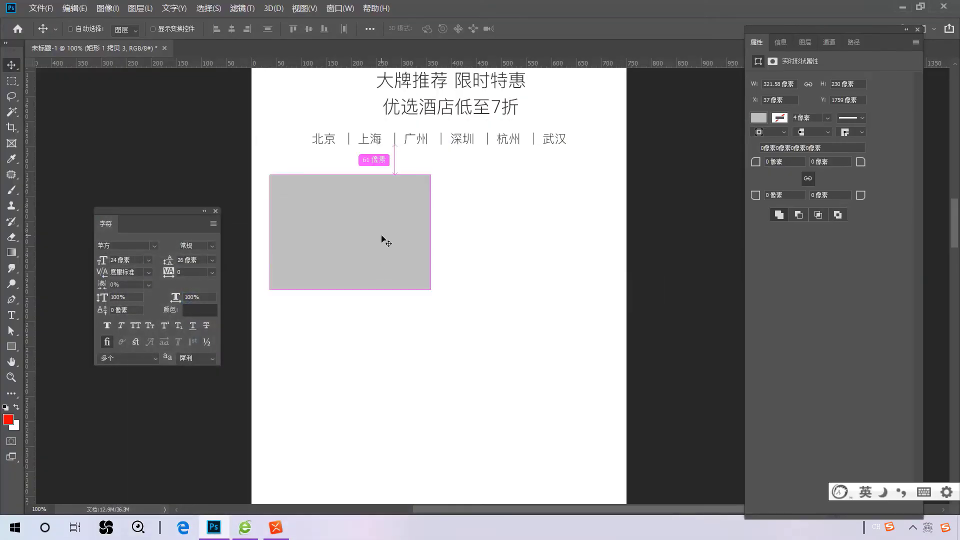
key("ctrl+t")
left_click_drag(351, 295, 352, 321)
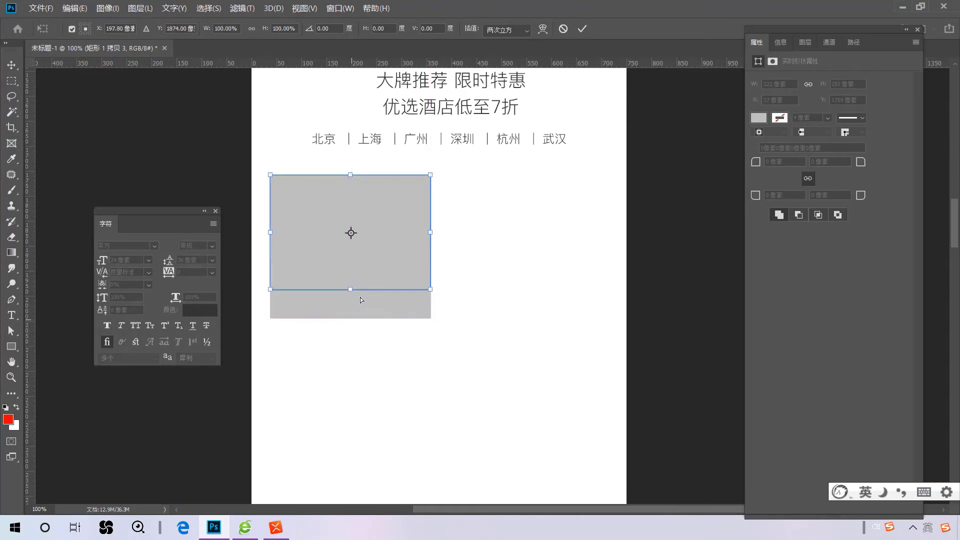
key("ctrl+z")
left_click_drag(395, 255, 394, 303)
key("Return")
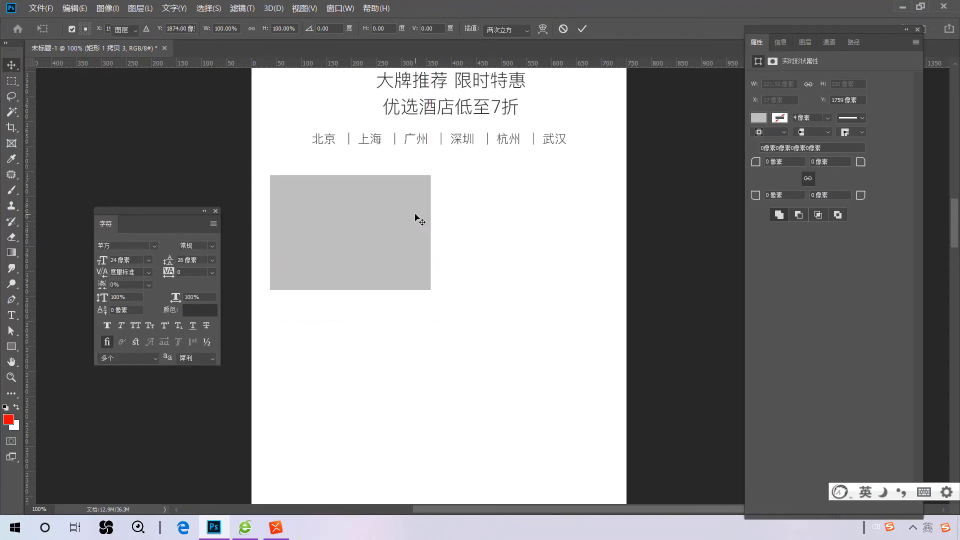
Duplicate the grey rectangle directly beneath itself as a 20% opacity block and shorten that block to about 76.5% of its height.
left_click_drag(413, 208, 413, 321)
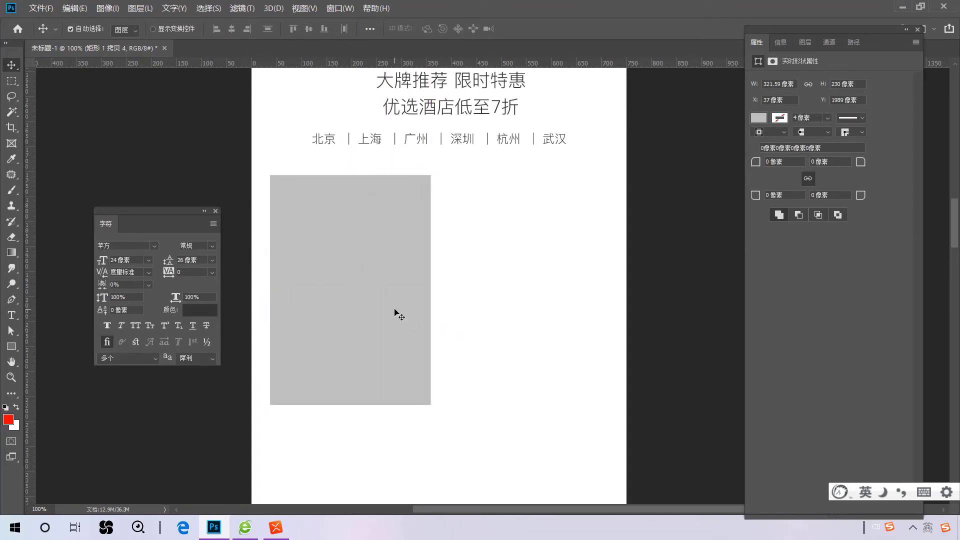
key("2")
scroll(402, 316, "down", 2)
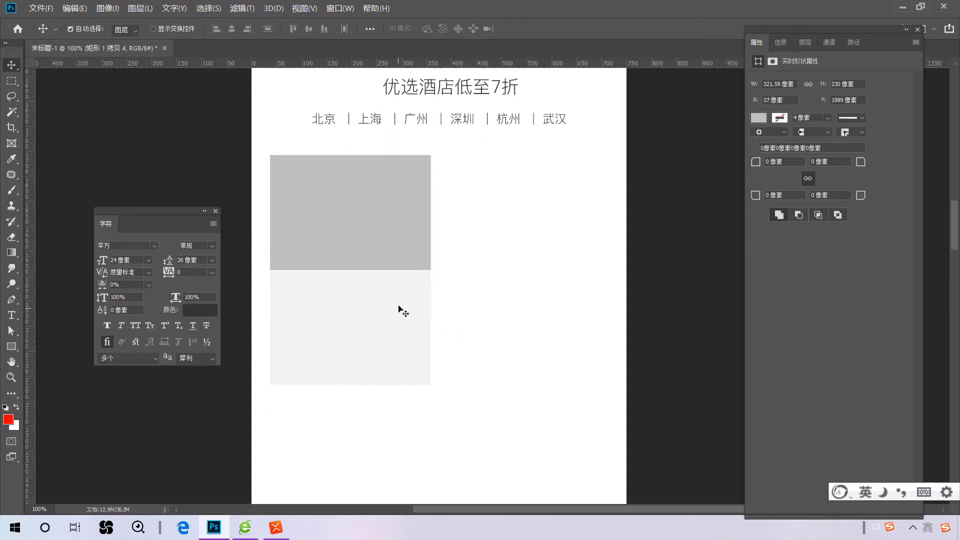
key("ctrl+t")
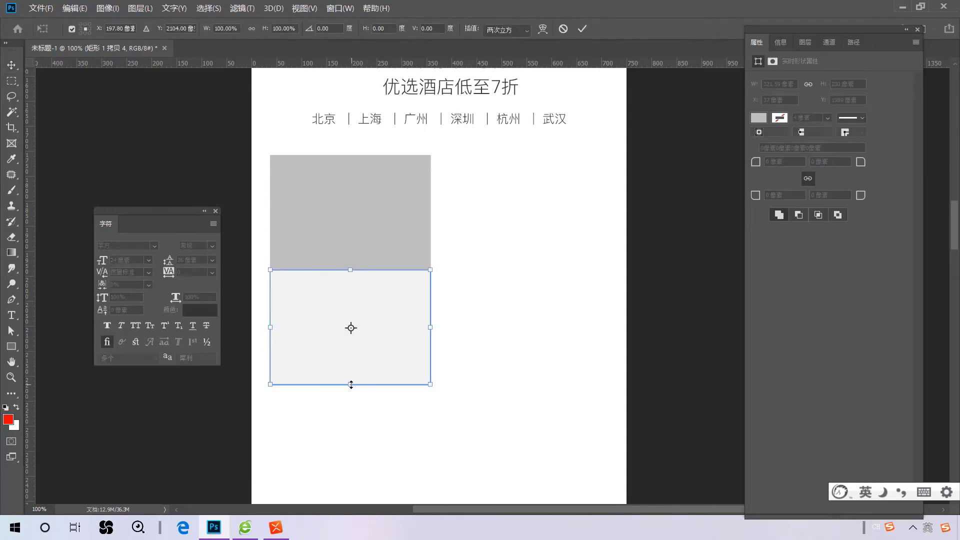
left_click_drag(350, 384, 354, 358)
key("Return")
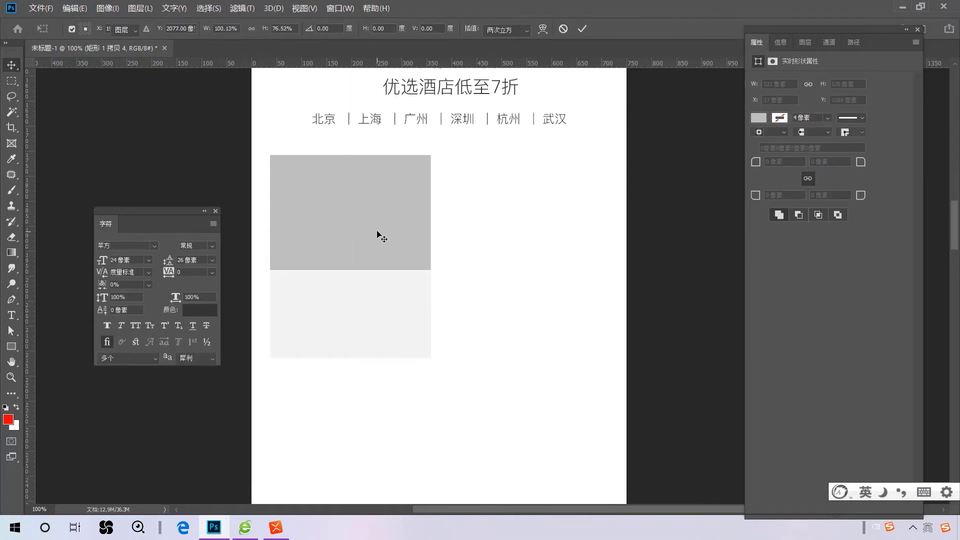
Duplicate the two-part hotel card to the right, then duplicate both cards below as a second row at about Y 2185 px.
left_click(343, 232, "shift")
left_click_drag(343, 232, 510, 235)
scroll(424, 235, "down", 2)
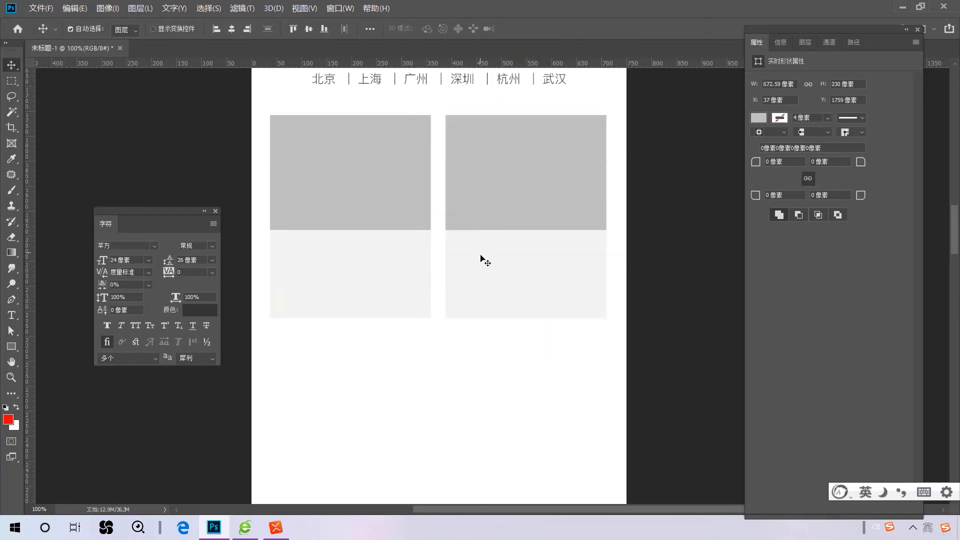
left_click_drag(400, 163, 391, 378)
scroll(502, 328, "down", 3)
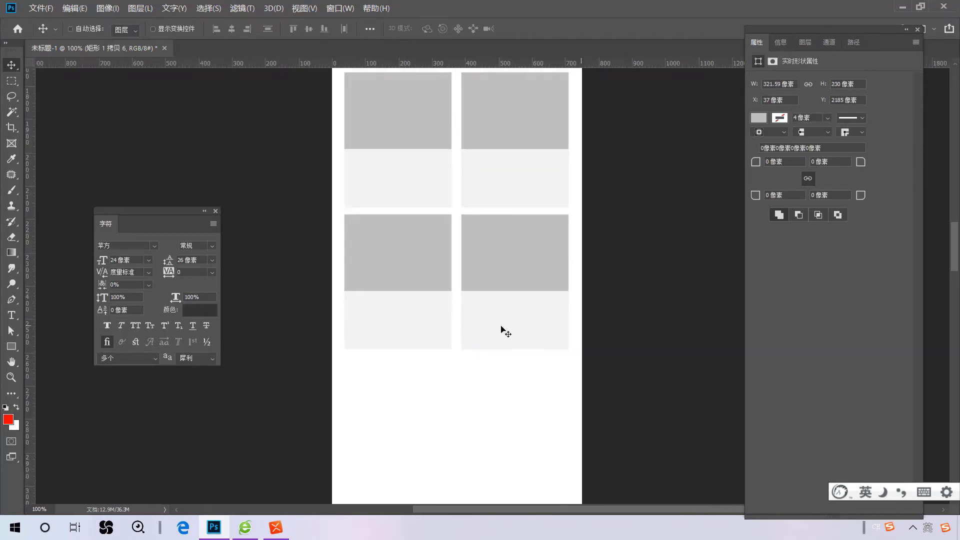
scroll(501, 328, "down", 2)
left_click_drag(507, 241, 511, 289)
key("ctrl+z")
Duplicate the lower row of two-part hotel cards directly below as a third row at about Y 2622 px.
key("z")
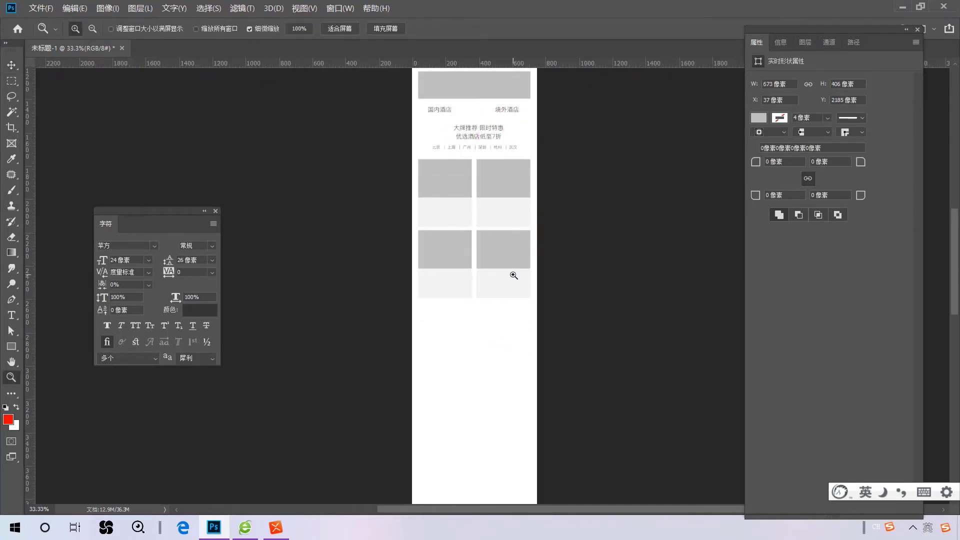
left_click(515, 275)
left_click(492, 266)
key("v")
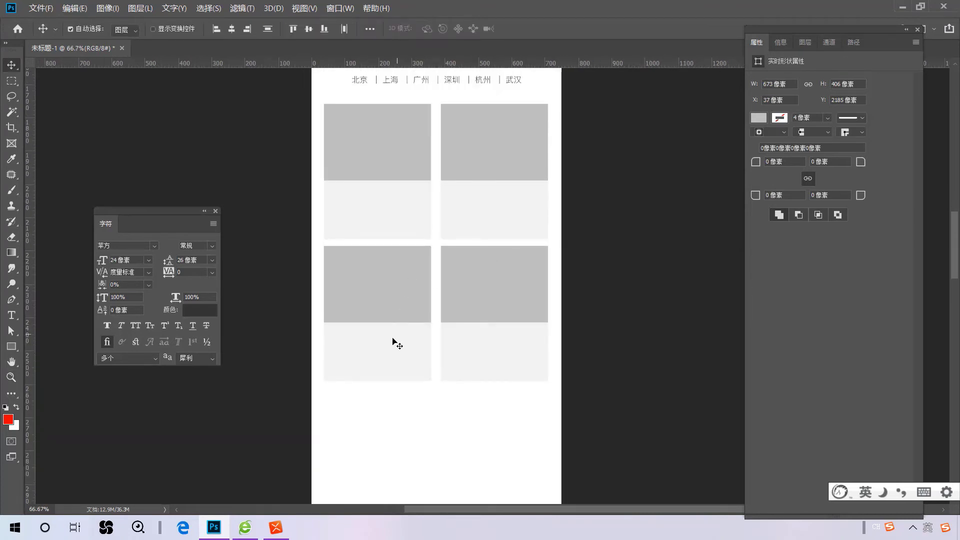
left_click_drag(491, 282, 487, 307)
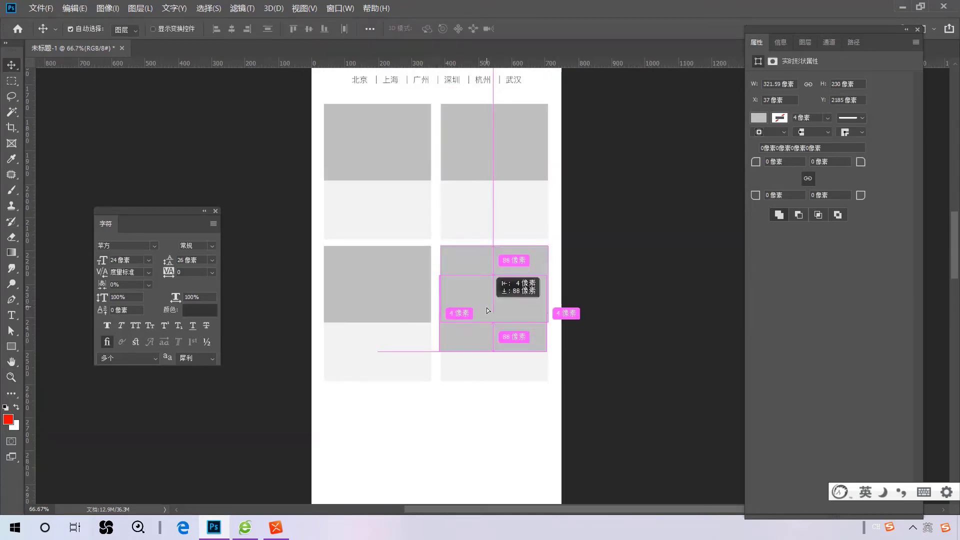
key("ctrl+z")
left_click_drag(292, 248, 570, 396)
left_click_drag(510, 278, 504, 424)
scroll(335, 500, "down", 5)
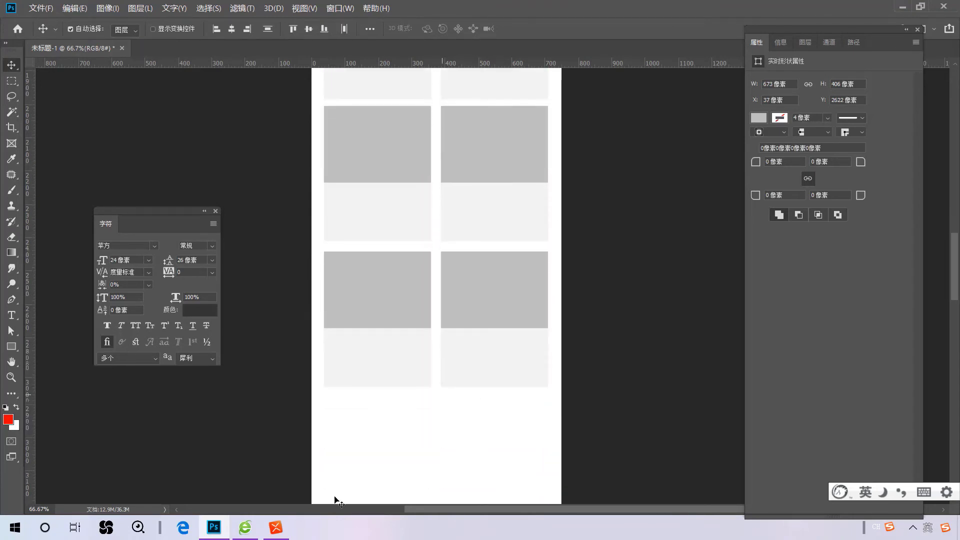
Copy the load-more button's label 点击加载更多 from the prototype and place it centred below the hotel cards at about X 301, Y 3088 px.
left_click(251, 529)
scroll(493, 345, "down", 5)
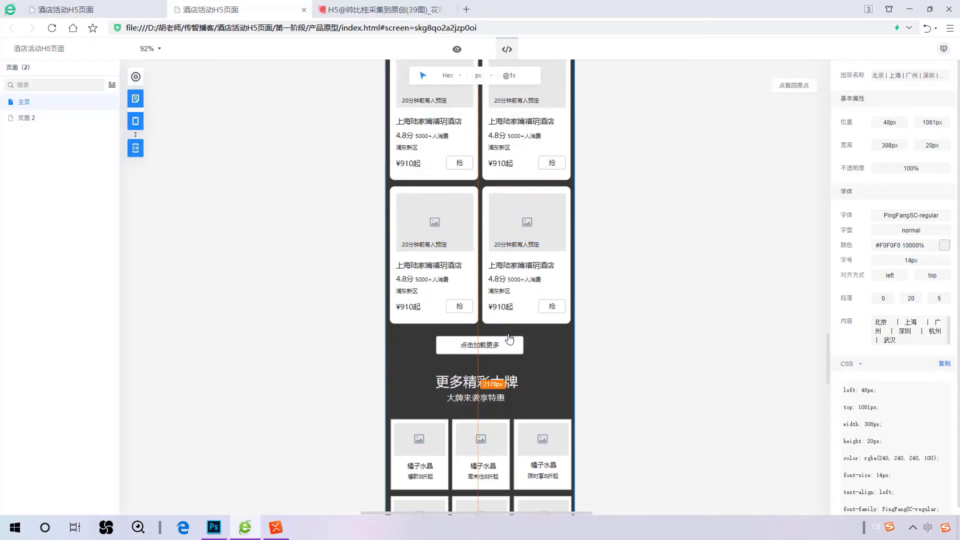
left_click(493, 345)
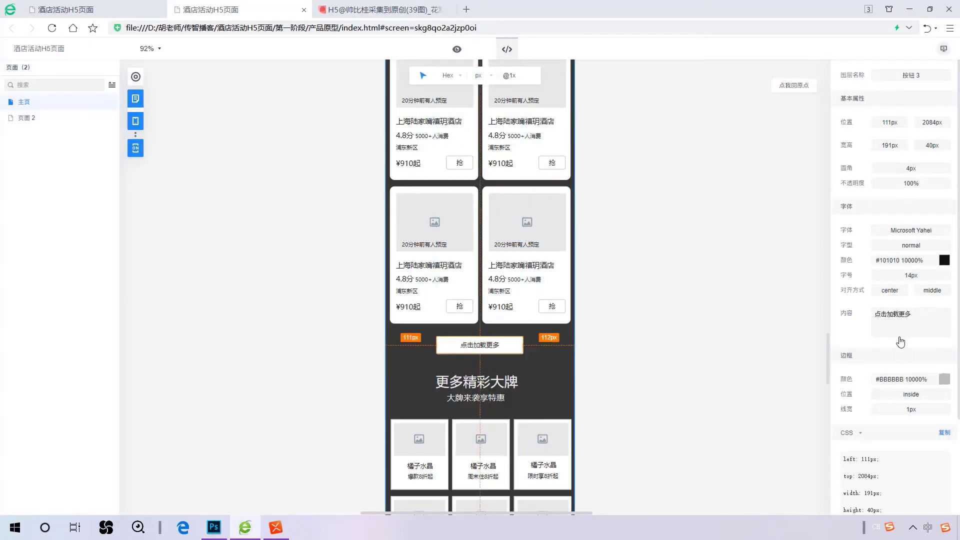
left_click(214, 527)
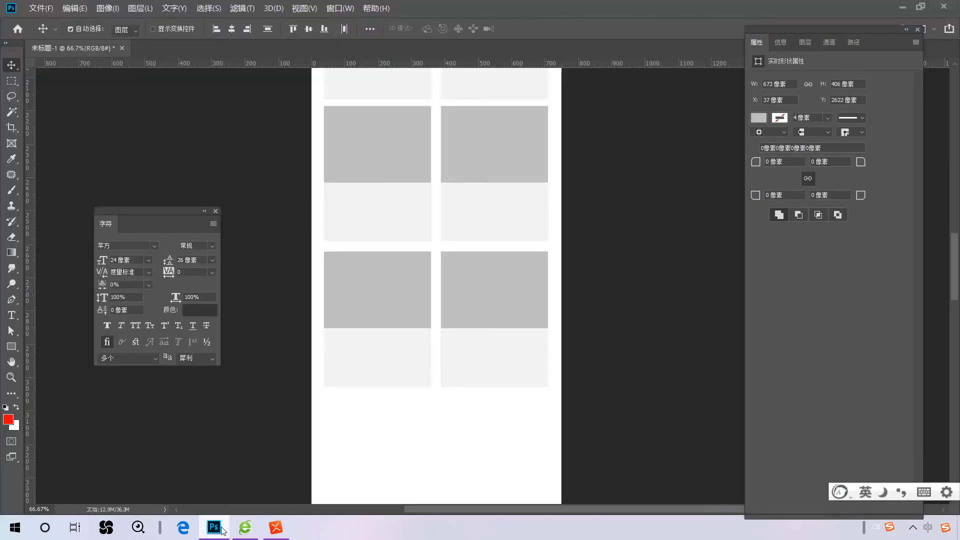
scroll(390, 400, "down", 2)
key("t")
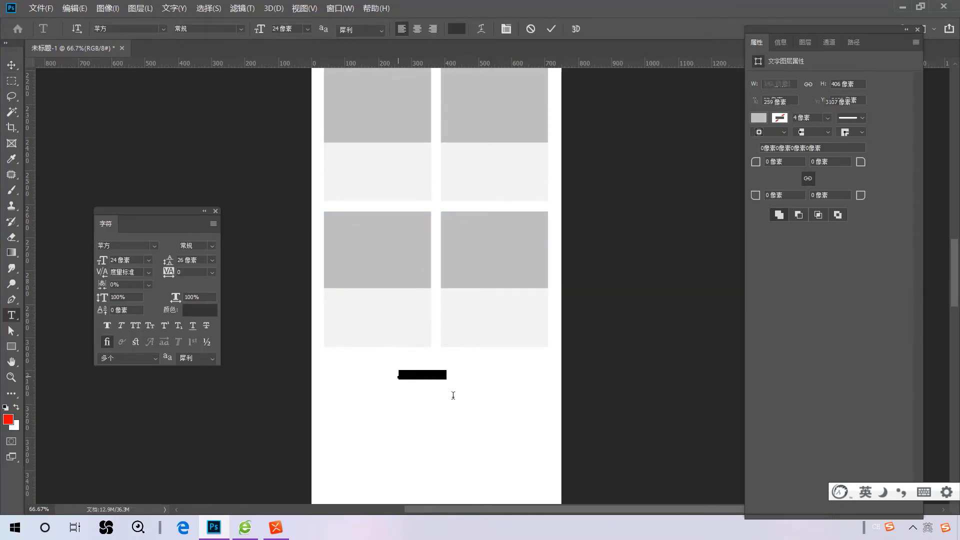
key("ctrl+Return")
key("v")
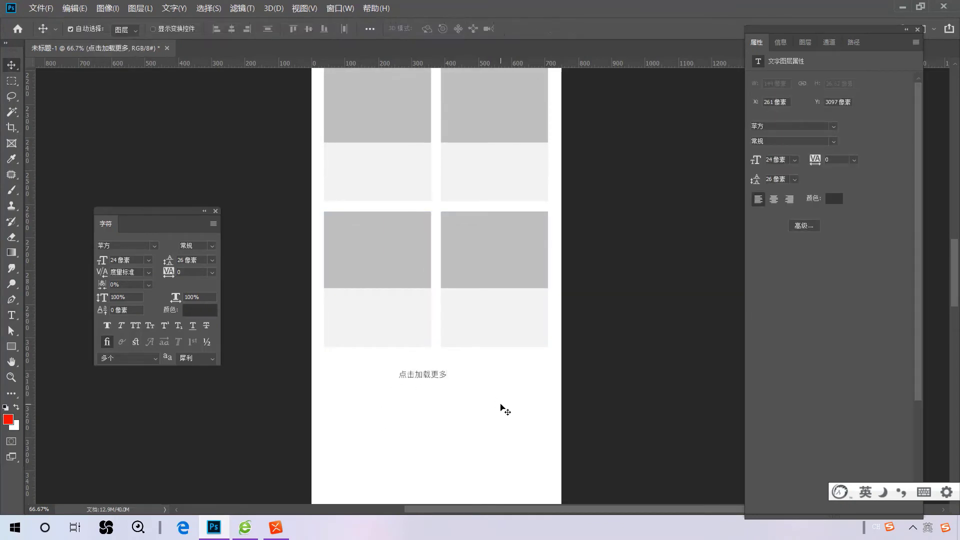
left_click_drag(423, 375, 435, 373)
scroll(450, 385, "down", 3)
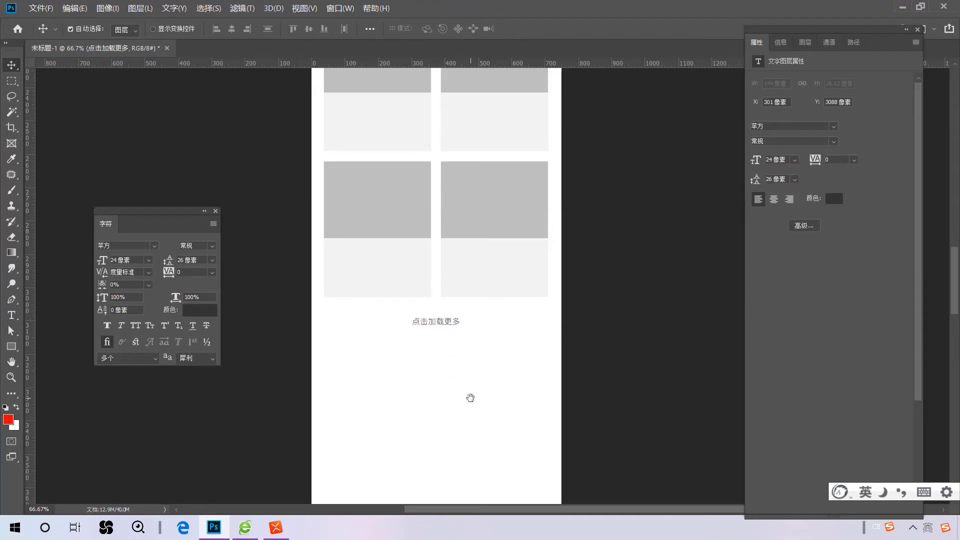
Transfer the prototype heading 更多精彩大牌 below the load-more text, enlarging it to about 40.64 px at about X 240, Y 3176 px.
left_click(246, 526)
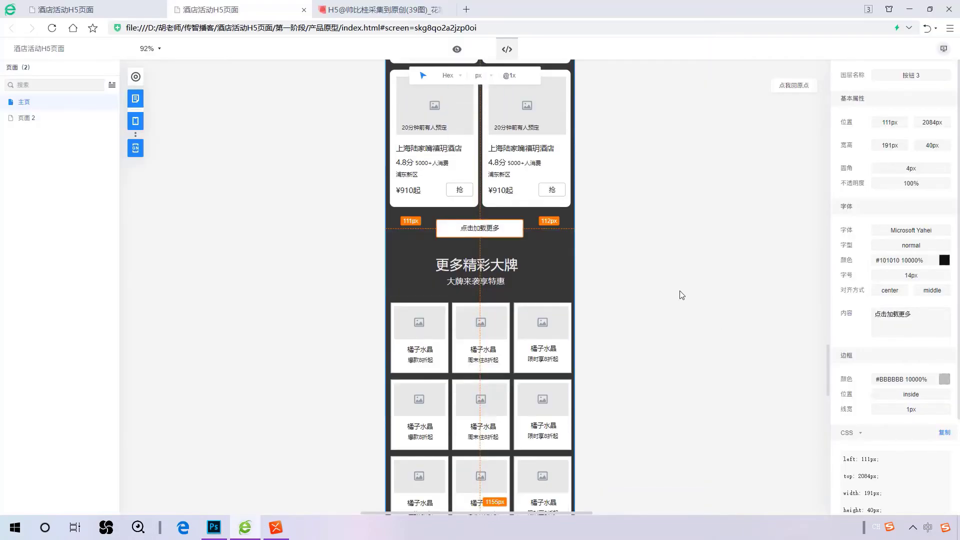
left_click(485, 270)
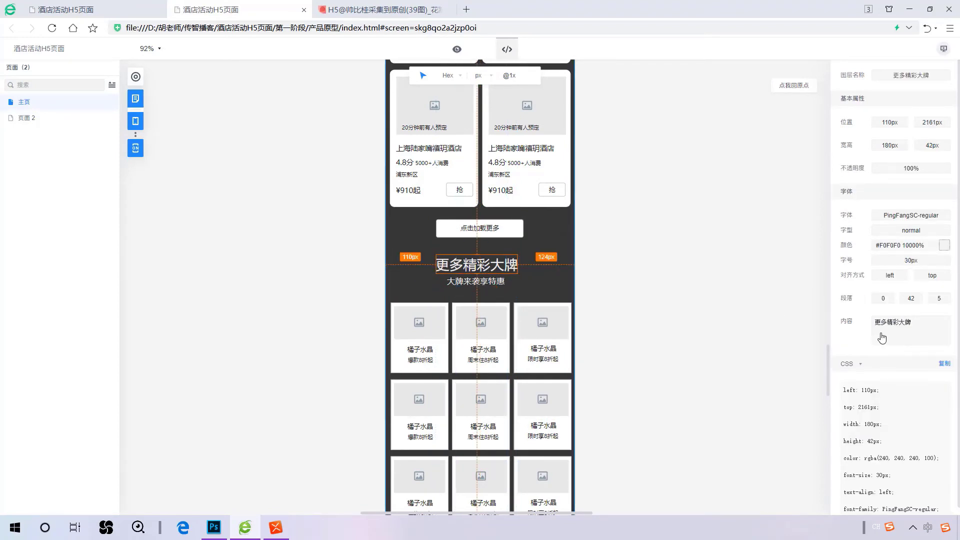
left_click(214, 527)
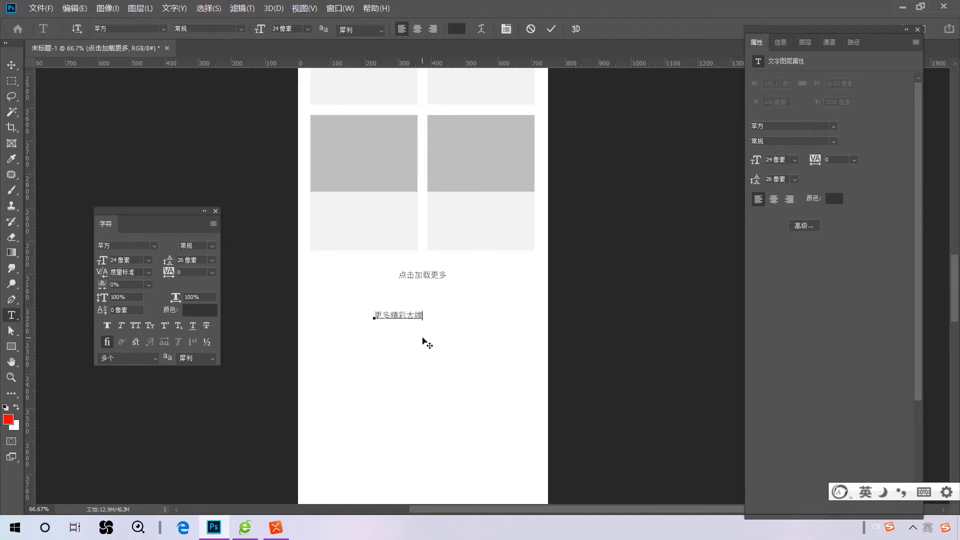
key("ctrl+t")
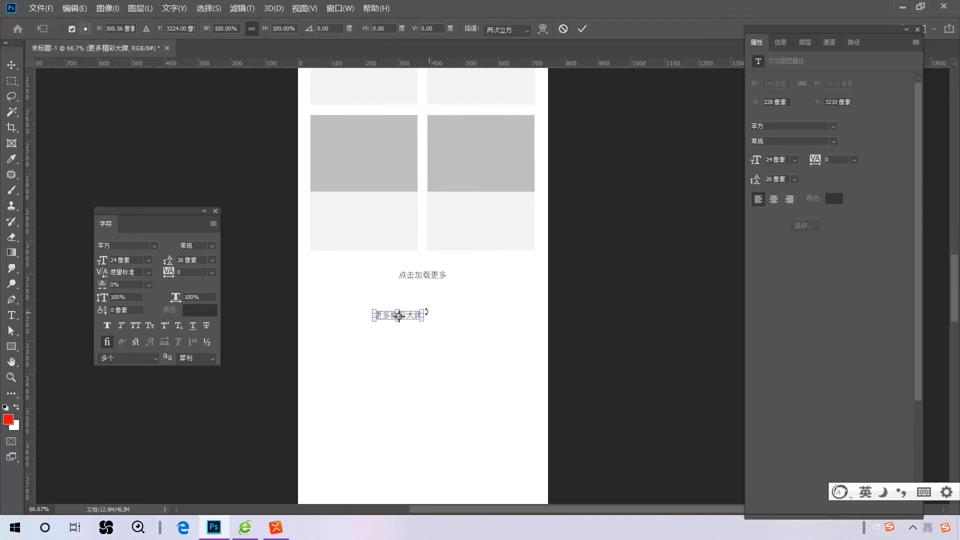
mouse_move(424, 309)
left_mouse_down()
mouse_move(459, 305)
mouse_move(426, 311)
left_mouse_up()
key("Return")
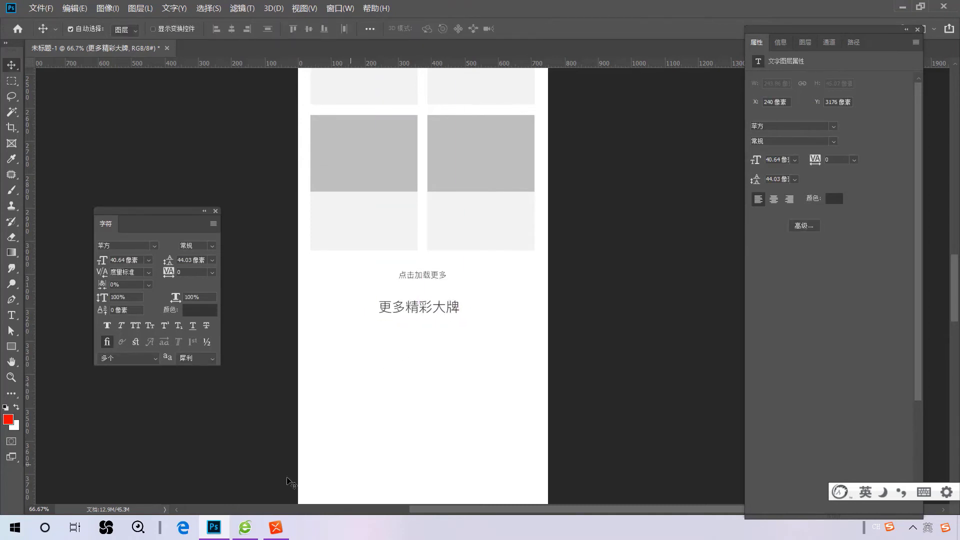
Transfer the prototype subtitle 大牌来袭享特惠 as 24 px text beneath the heading at about X 274, Y 3234 px.
left_click(245, 528)
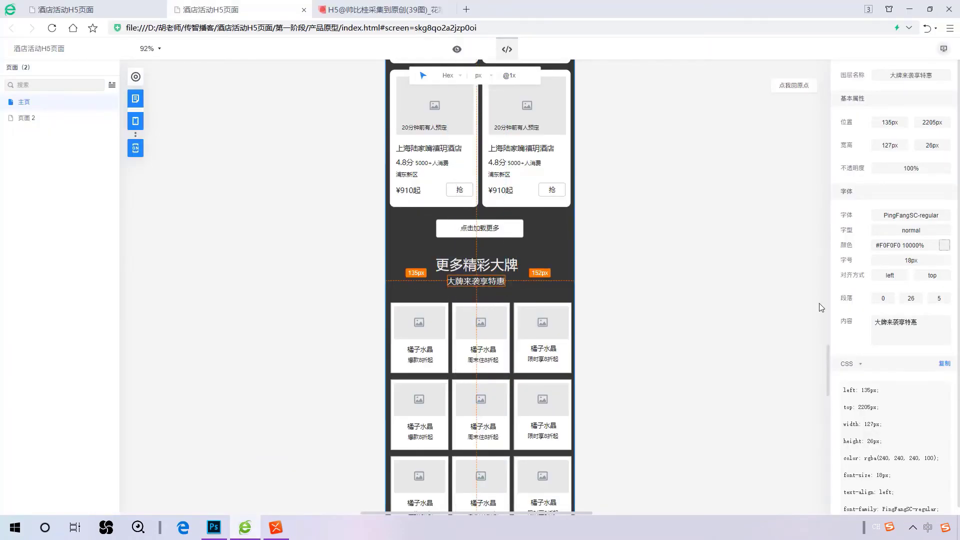
left_click(214, 527)
key("t")
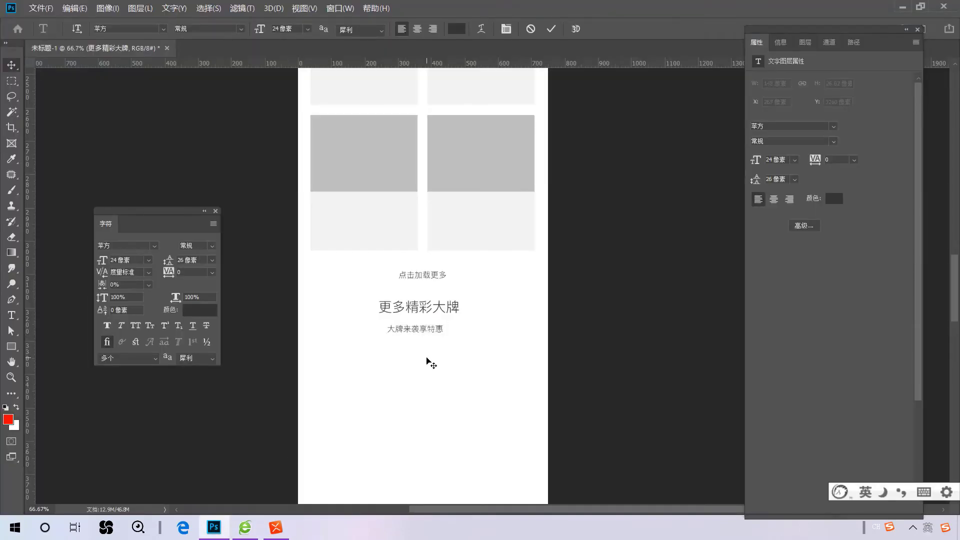
key("v")
left_click(428, 340)
left_click_drag(423, 329, 423, 324)
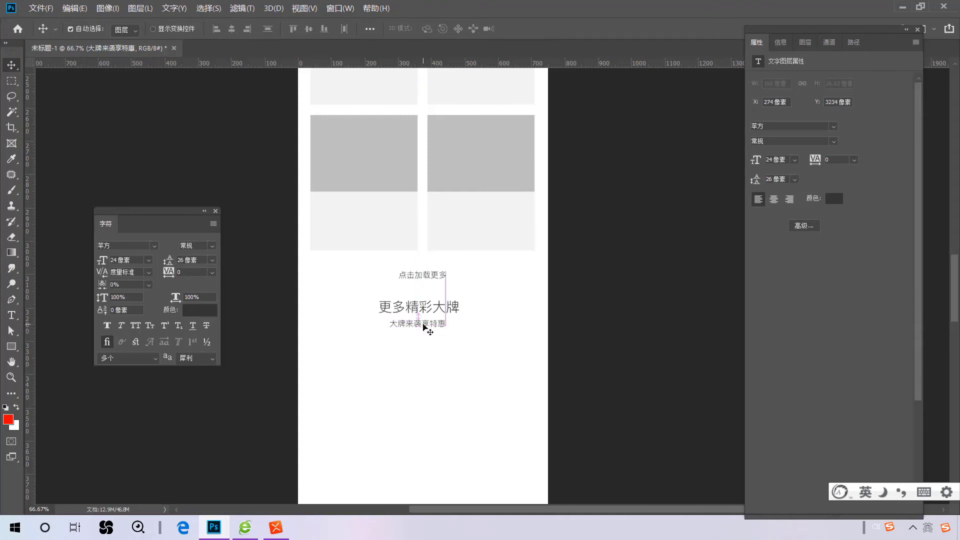
Check the prototype's 追逐诗和远方 title, then duplicate the 更多精彩大牌 heading and its subtitle further down, with the heading at about Y 3932 px.
left_click(239, 528)
scroll(645, 289, "down", 5)
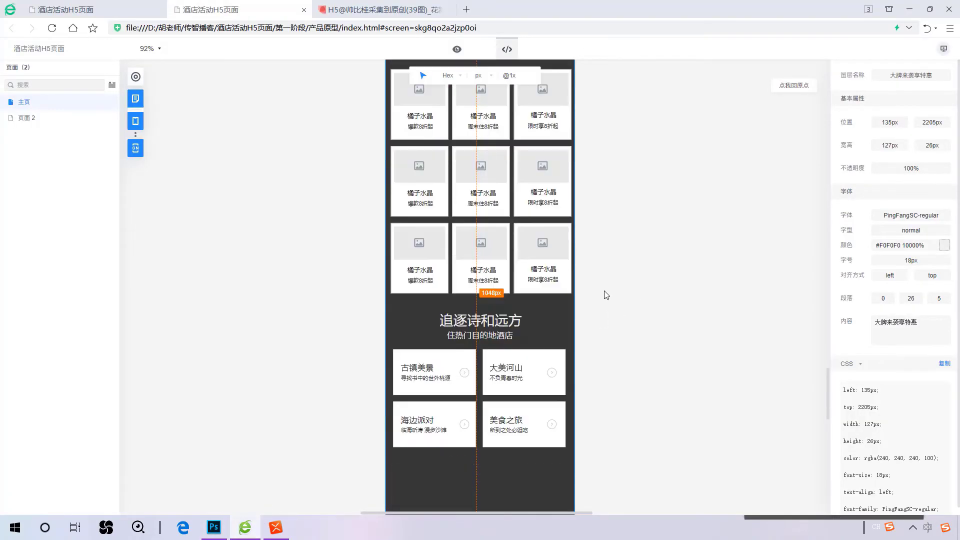
left_click(485, 320)
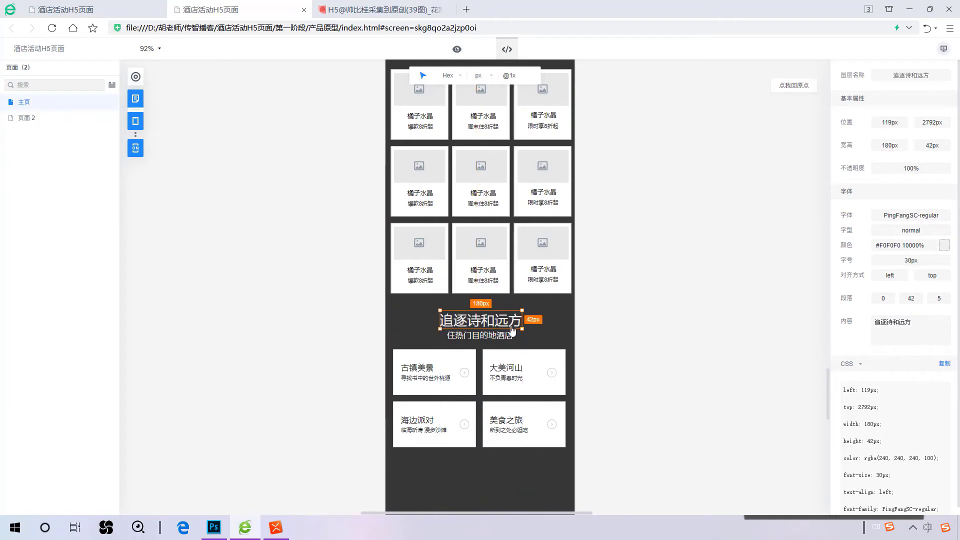
left_click(213, 526)
scroll(420, 309, "down", 5)
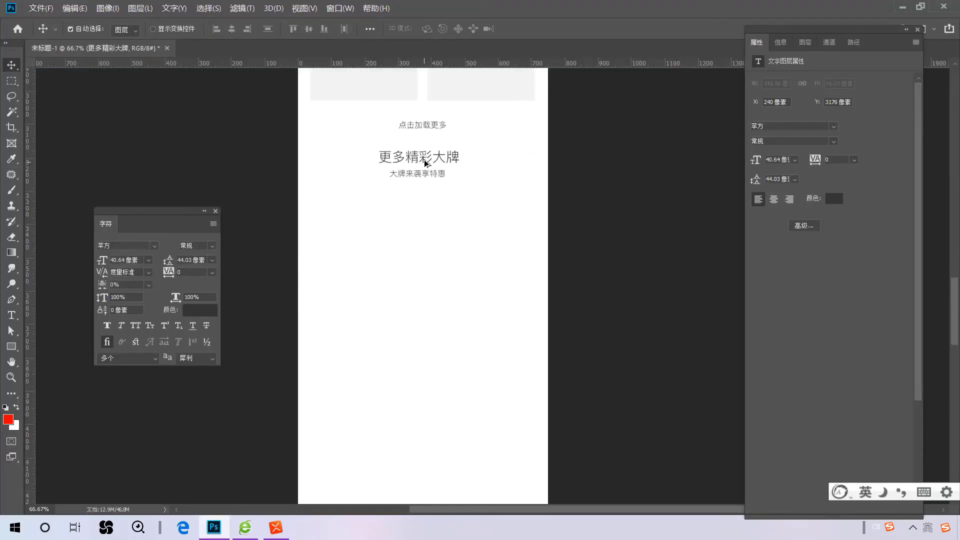
left_click_drag(425, 162, 424, 410)
Check the prototype's three-column brand grid, then duplicate a light hotel block under the subtitle at X 37, Y 3297 px, narrowed to 204 px.
mouse_move(245, 528)
left_click(245, 470)
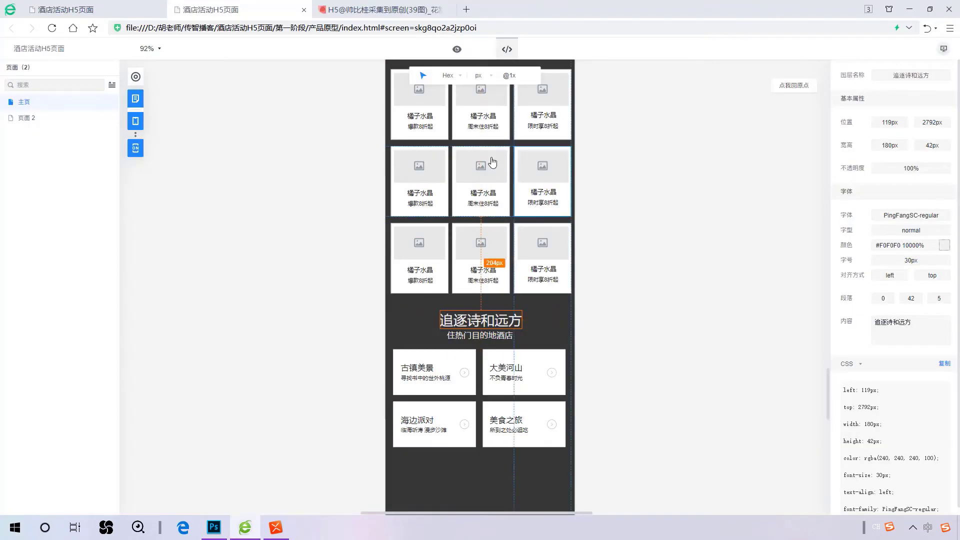
scroll(492, 165, "up", 2)
scroll(462, 257, "down", 2)
scroll(466, 263, "up", 2)
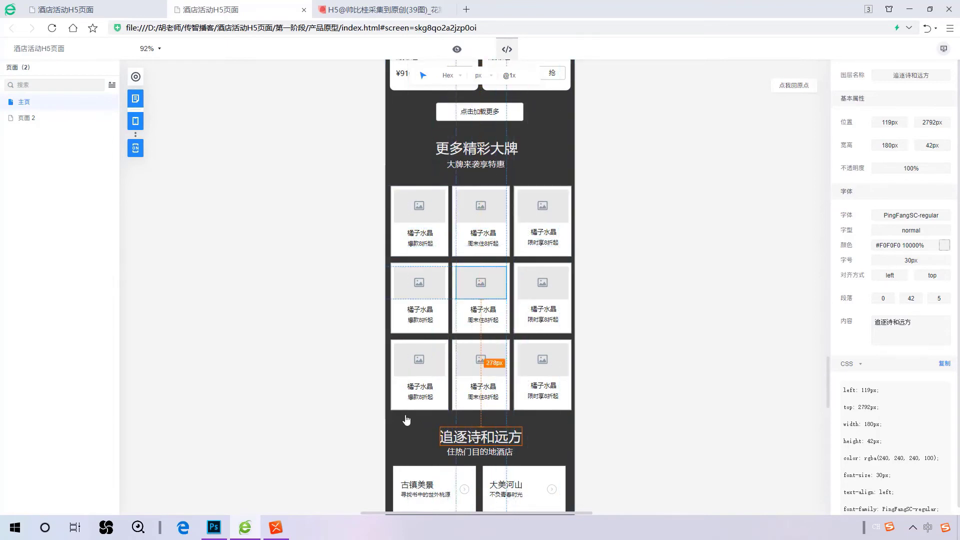
mouse_move(214, 526)
left_click(200, 493)
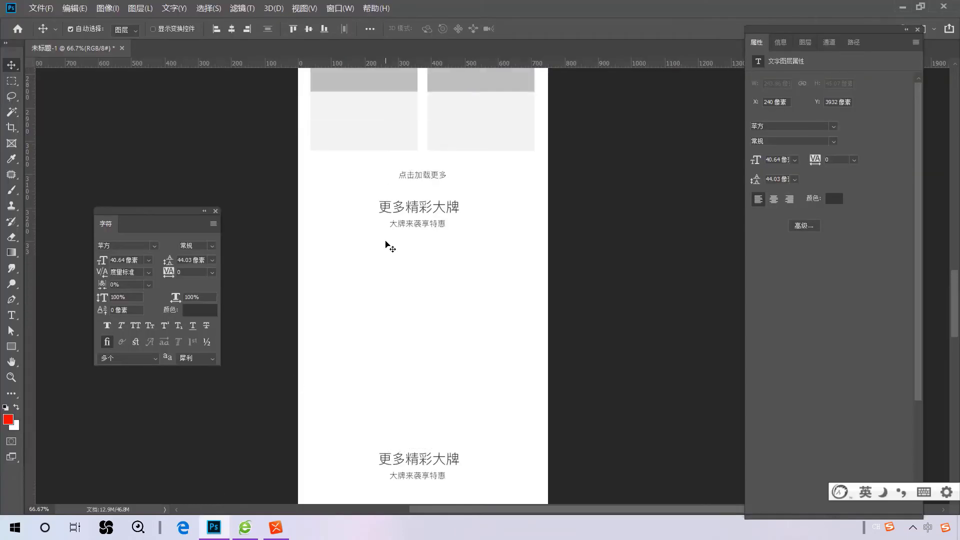
left_click(386, 240)
left_click(409, 140)
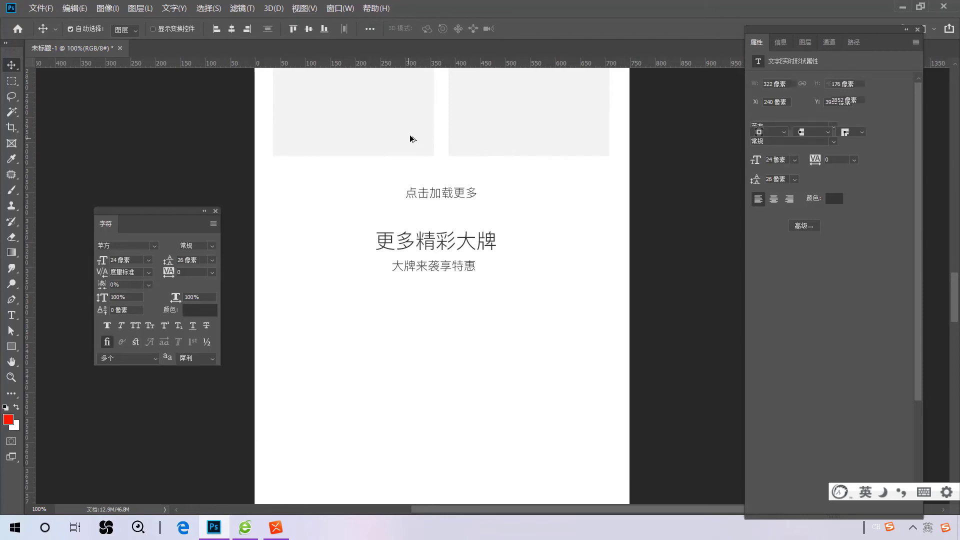
left_click_drag(410, 139, 375, 345)
key("ctrl+t")
key("Return")
scroll(335, 320, "down", 1)
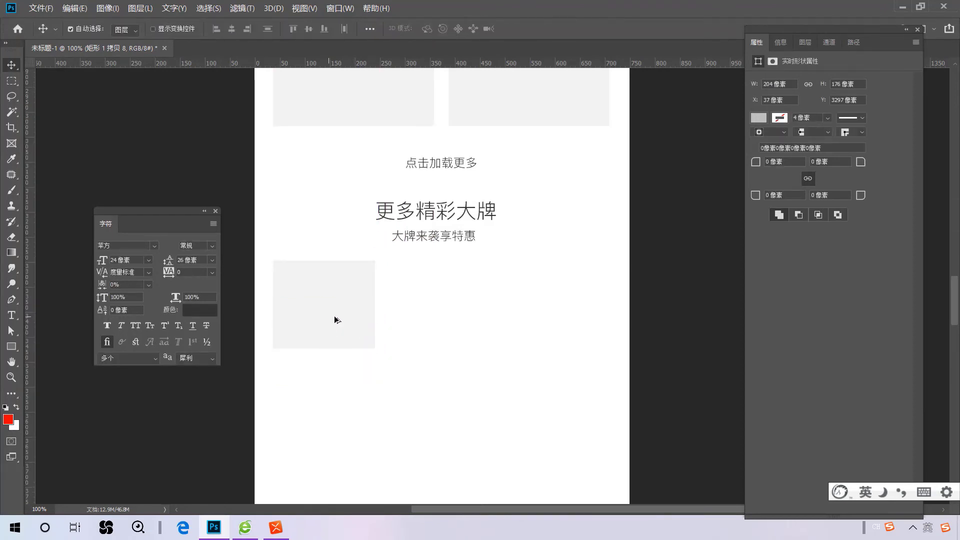
Duplicate the light block across to form a row of three, with the last at X 501 px, and stretch the row to 254 px high.
left_click_drag(335, 320, 539, 317)
scroll(476, 278, "down", 2)
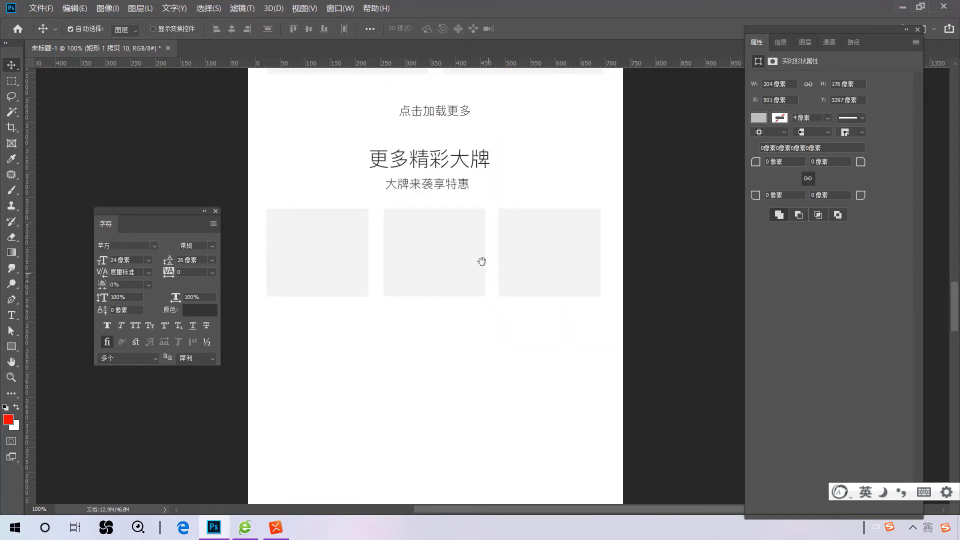
scroll(349, 250, "down", 1)
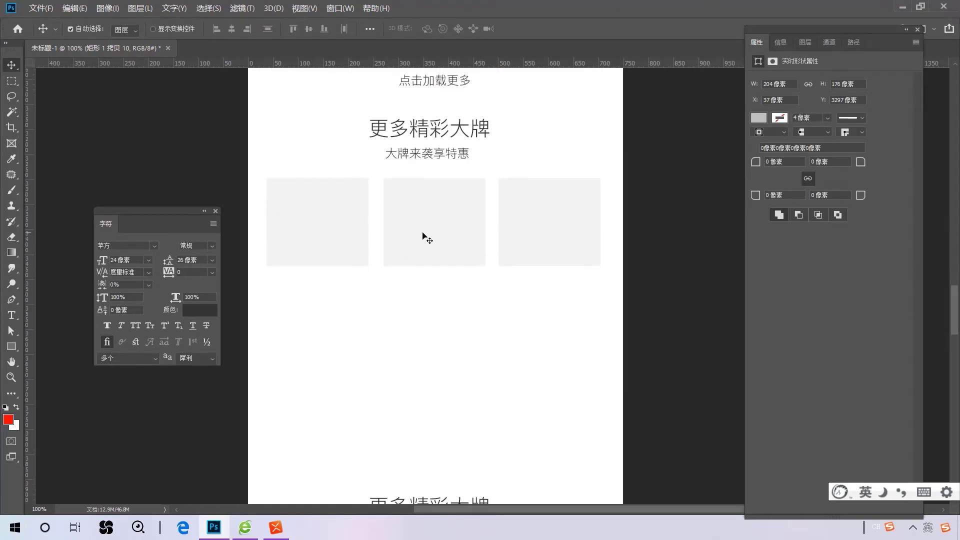
key("ctrl+alt+a")
key("ctrl+t")
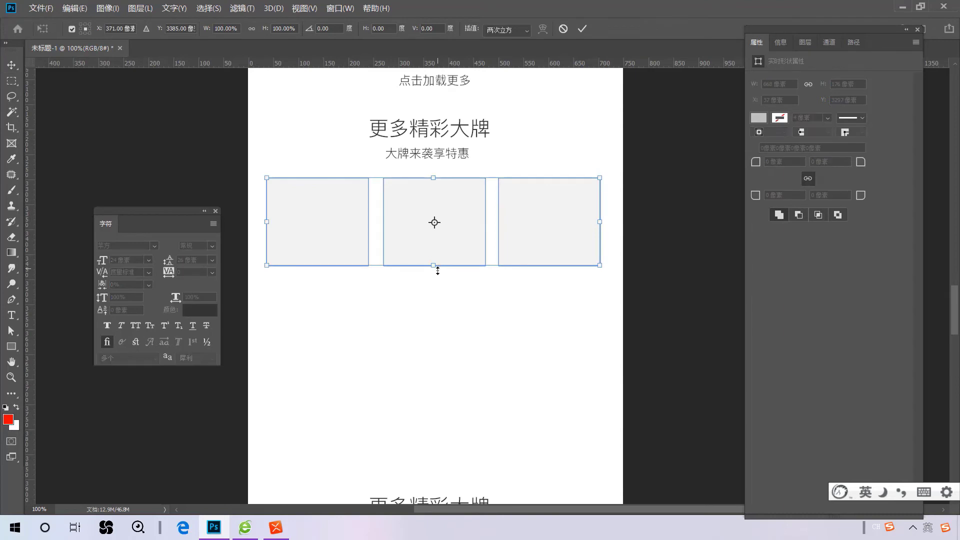
left_click_drag(437, 267, 439, 311)
key("Return")
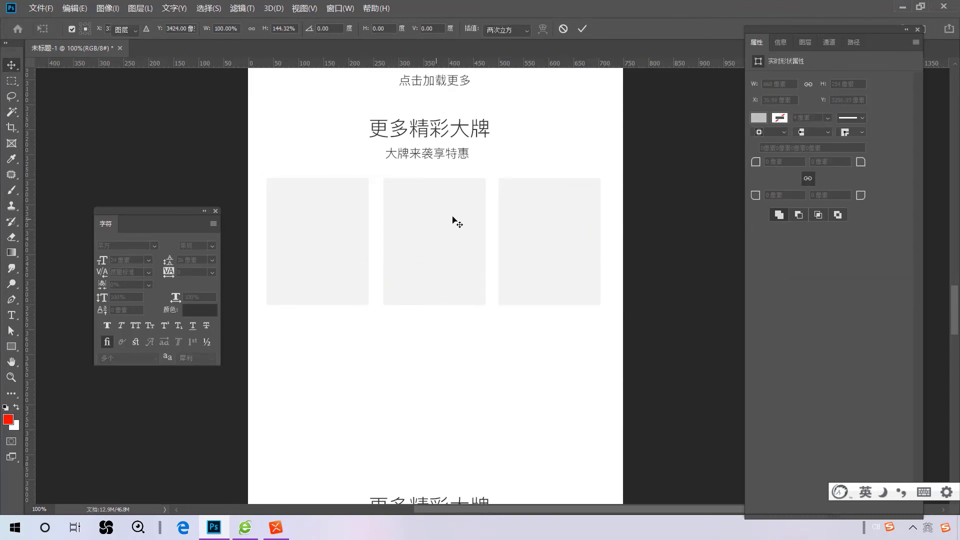
Duplicate the row of three brand blocks below as a second row at about Y 3586 px.
scroll(464, 195, "down", 3)
left_click_drag(457, 161, 435, 306, "alt")
scroll(434, 306, "down", 2)
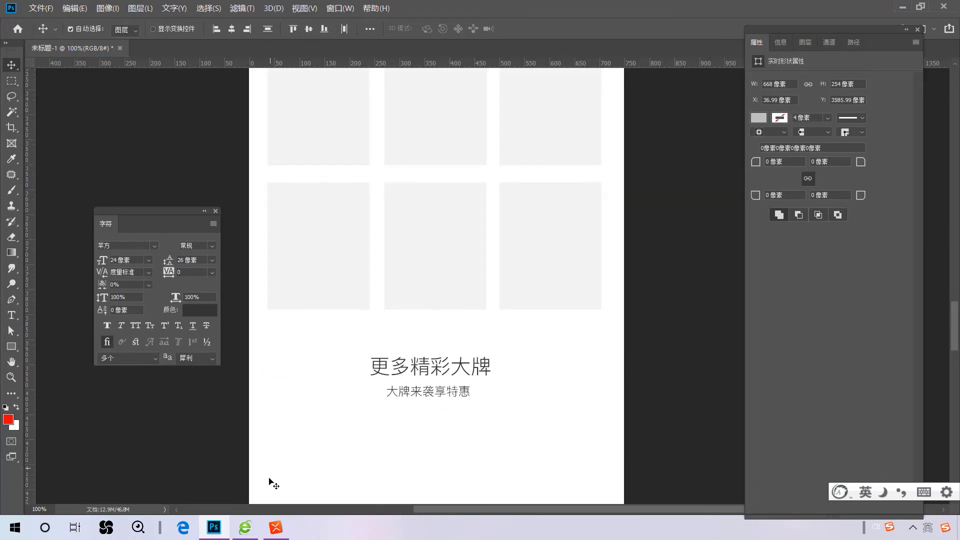
Check the prototype's three brand rows, then move the duplicated heading and subtitle down, with the heading at about Y 4219 px.
left_click(213, 470)
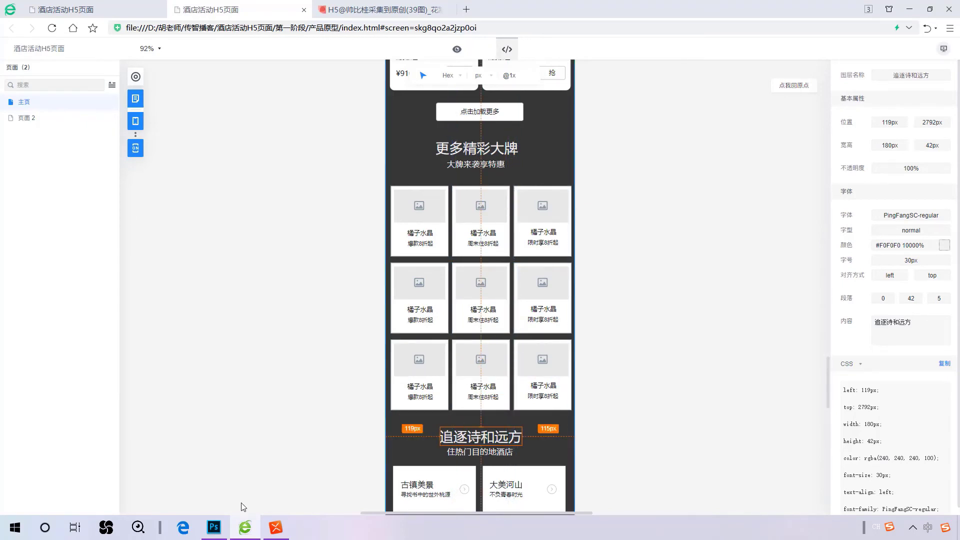
mouse_move(214, 528)
left_click(214, 498)
scroll(430, 290, "down", 5)
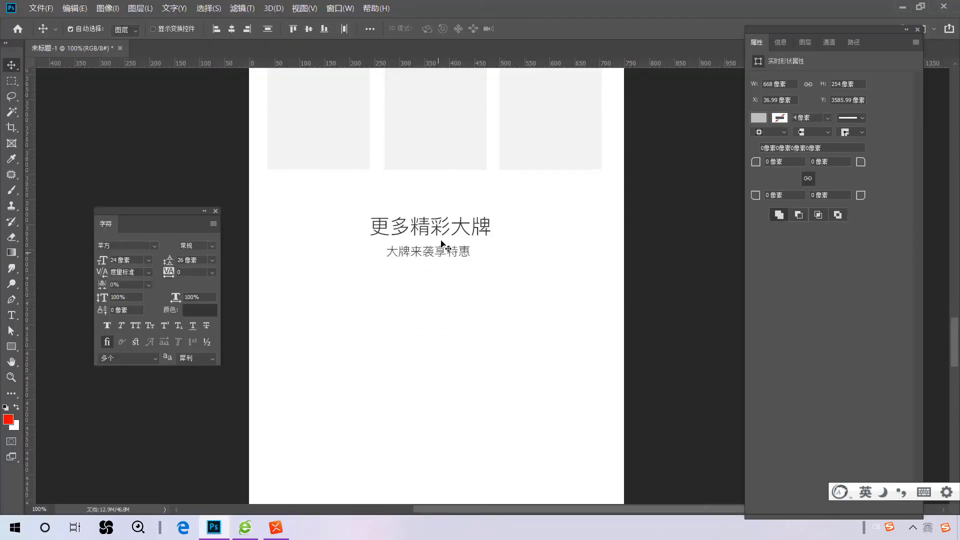
left_click(437, 229)
left_click_drag(443, 233, 418, 391)
Duplicate the second row of brand blocks as a third row at about Y 3860 px, above the moved heading.
scroll(382, 309, "up", 3)
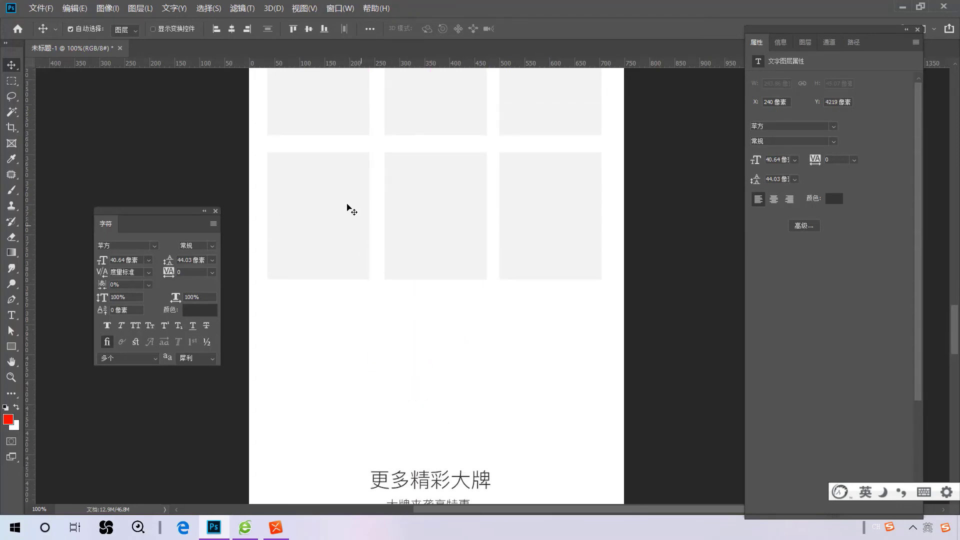
left_click(431, 204)
left_click_drag(540, 188, 531, 325)
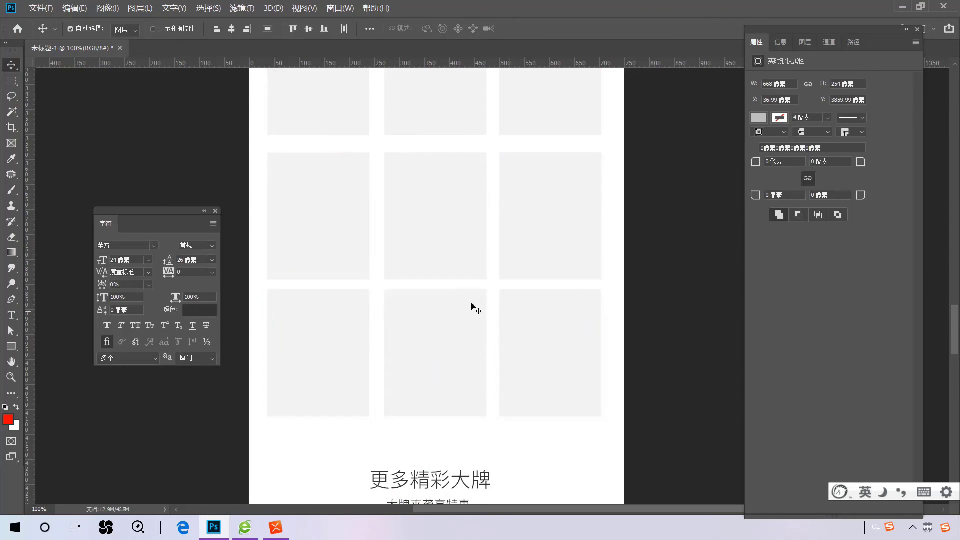
Replace the duplicated heading below the third brand row with the prototype's section title 追逐诗和远方.
scroll(473, 305, "down", 10)
scroll(488, 240, "up", 8)
scroll(495, 149, "down", 4)
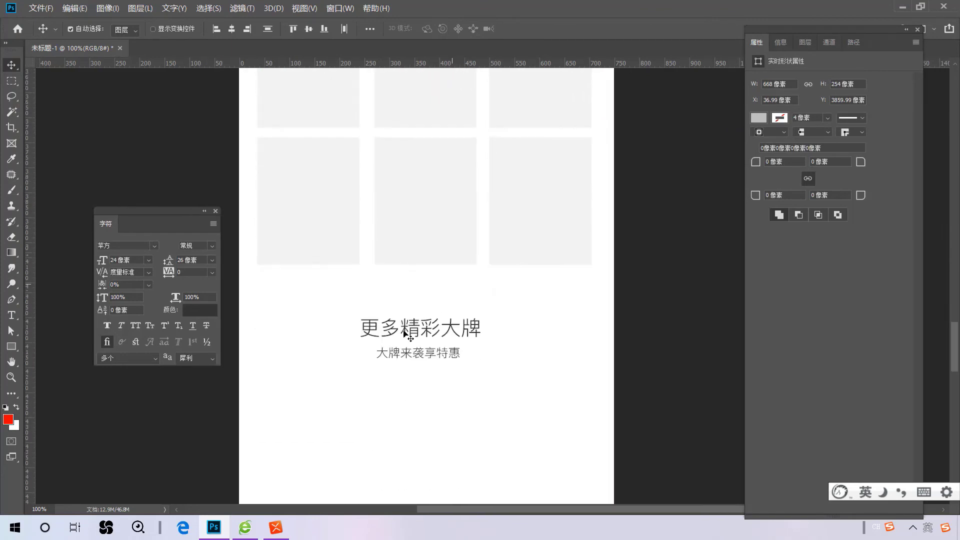
mouse_move(245, 527)
left_click(245, 494)
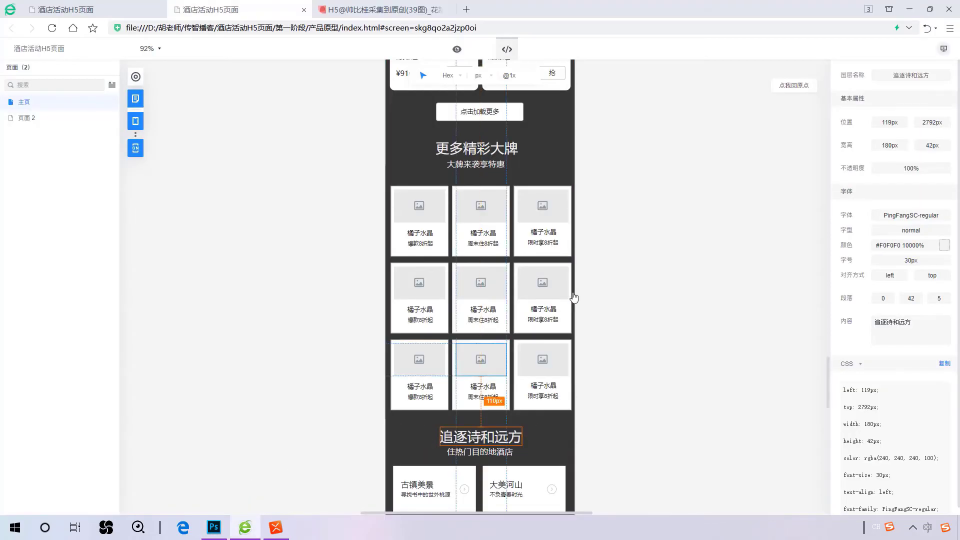
scroll(601, 296, "down", 3)
left_click(512, 320)
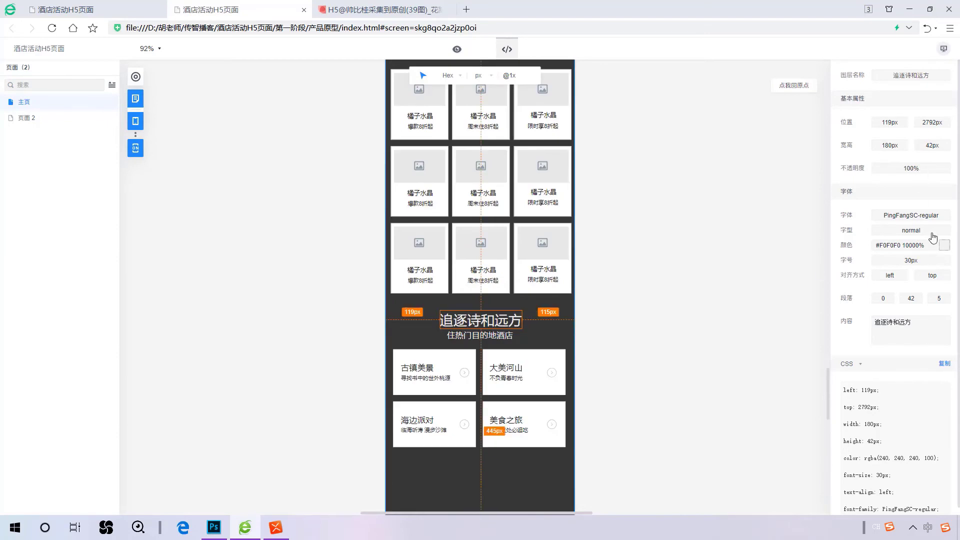
left_click(214, 528)
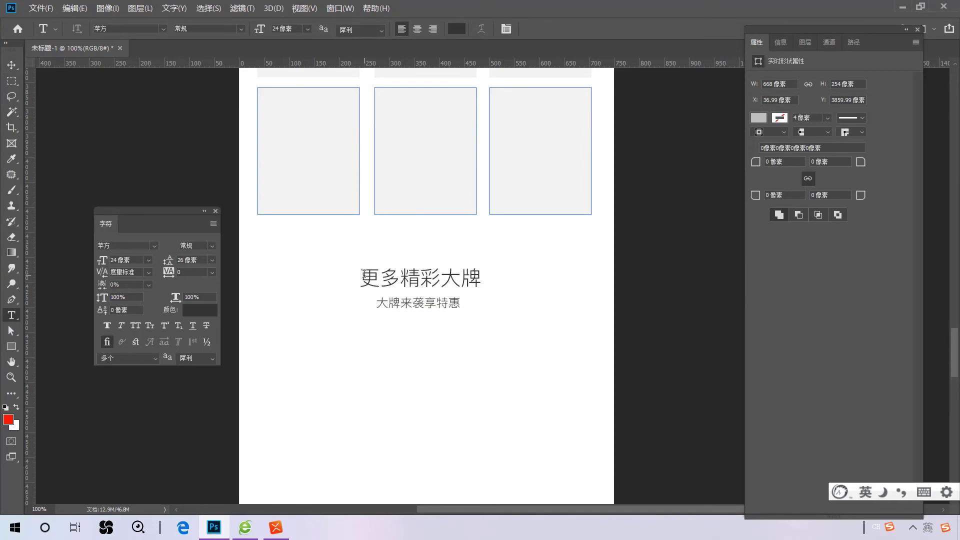
left_click_drag(364, 274, 609, 274)
type("追逐诗和远方")
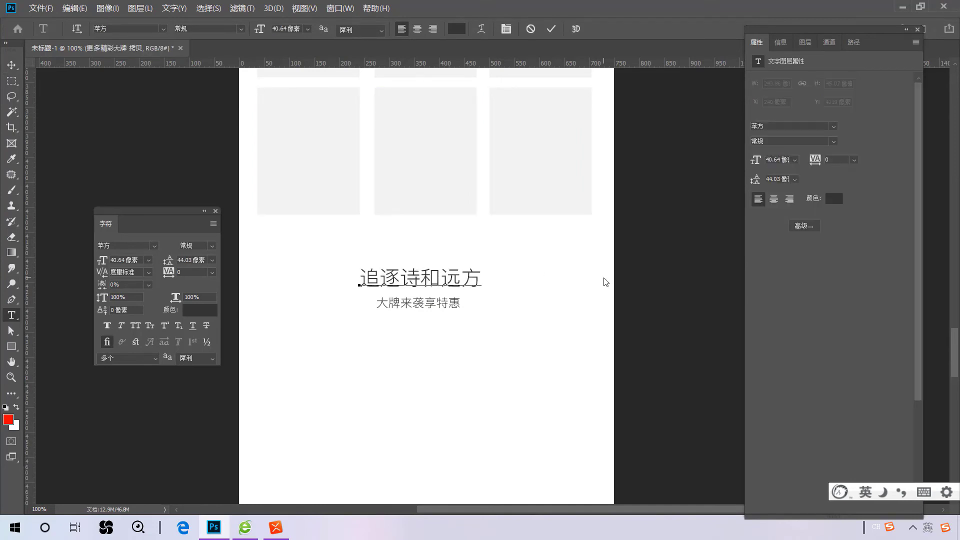
key("ctrl+Return")
key("v")
Replace the duplicated subtitle under 追逐诗和远方 with the prototype's text 住热门目的地酒店.
mouse_move(254, 528)
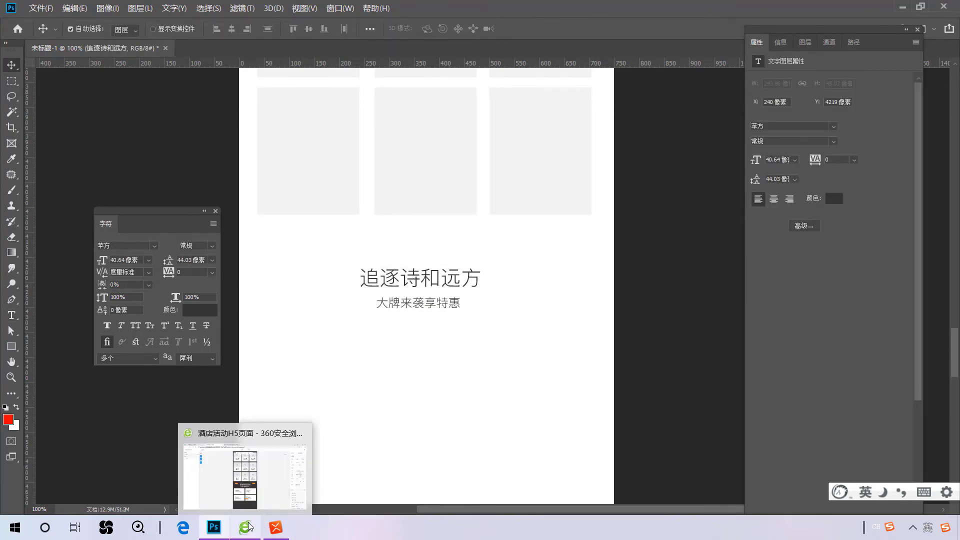
left_click(306, 481)
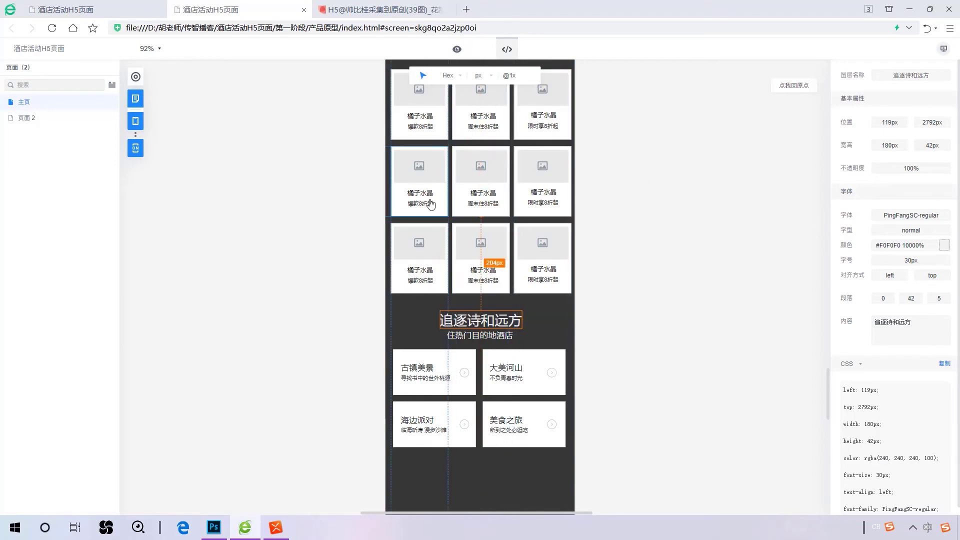
left_click(472, 196)
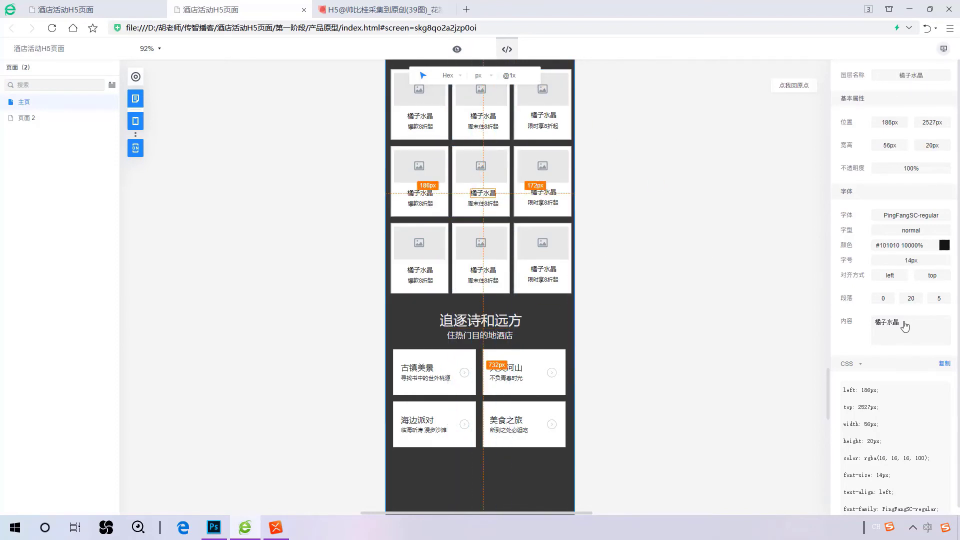
left_click(480, 335)
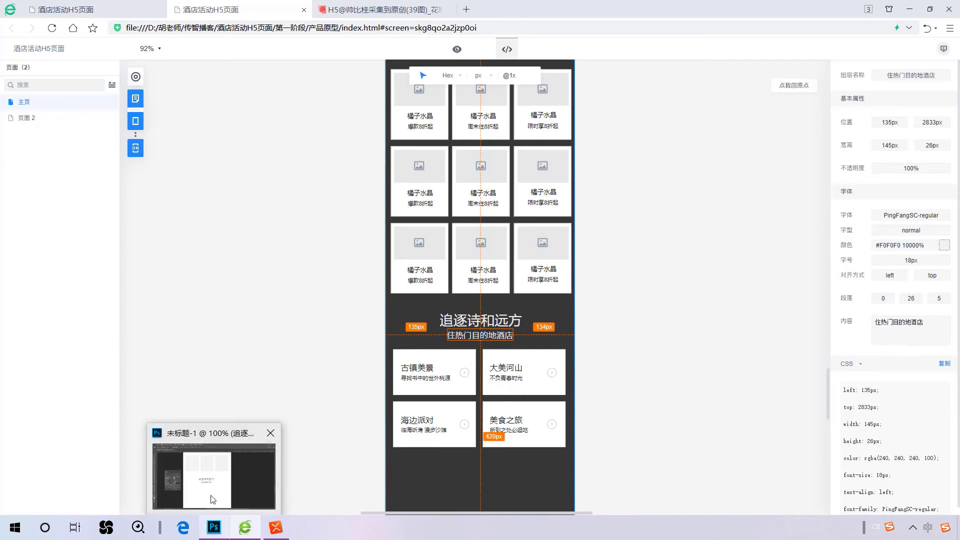
left_click(212, 527)
left_click_drag(378, 301, 611, 318)
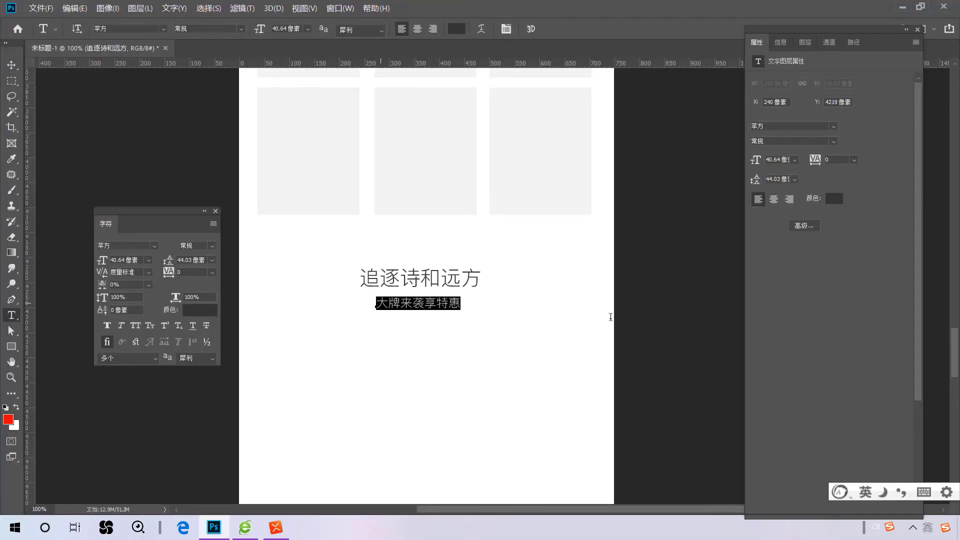
type("住热门目的地酒店")
key("ctrl+Return")
key("v")
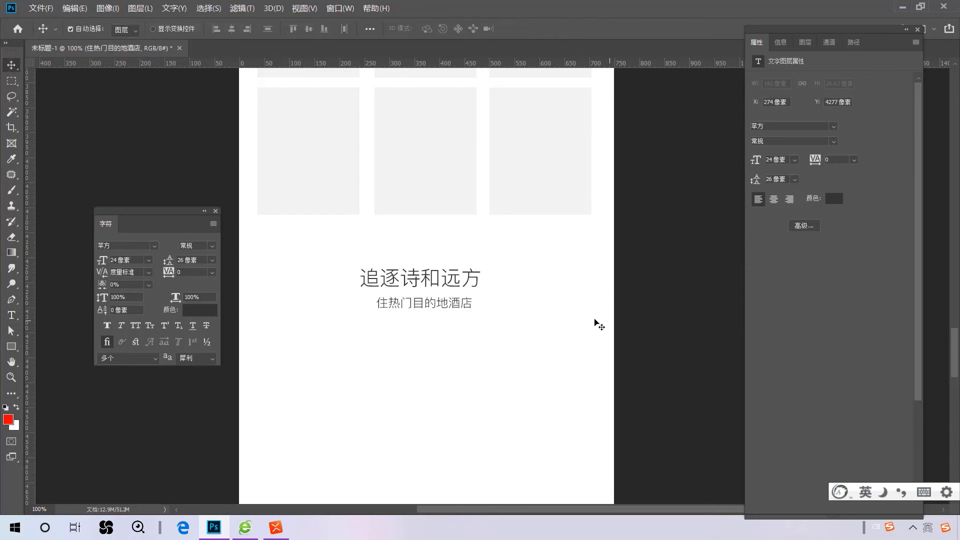
left_click_drag(465, 307, 466, 306)
Check the prototype's destination cards, then duplicate the last pair of light card blocks beneath the new subtitle at X 37 px, Y 4348 px.
left_click(250, 529)
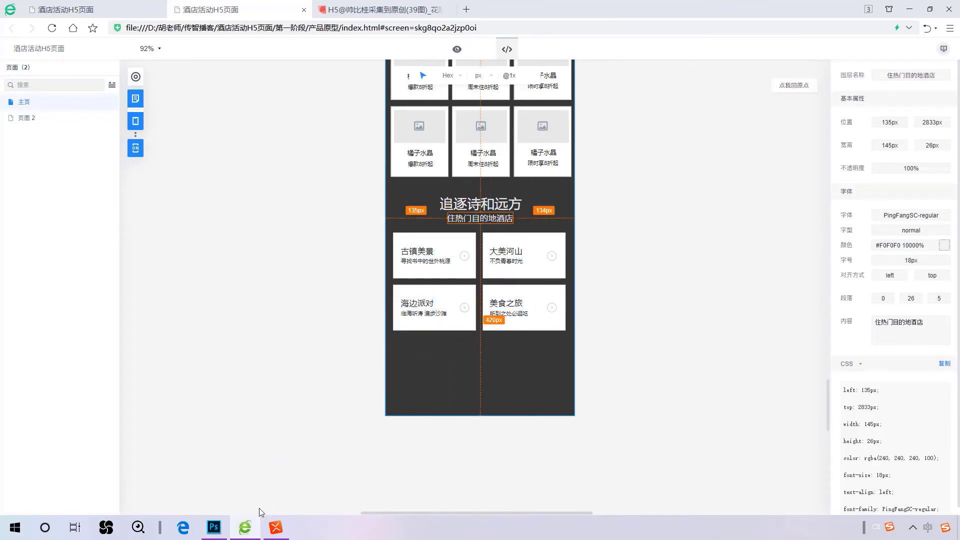
left_click(215, 529)
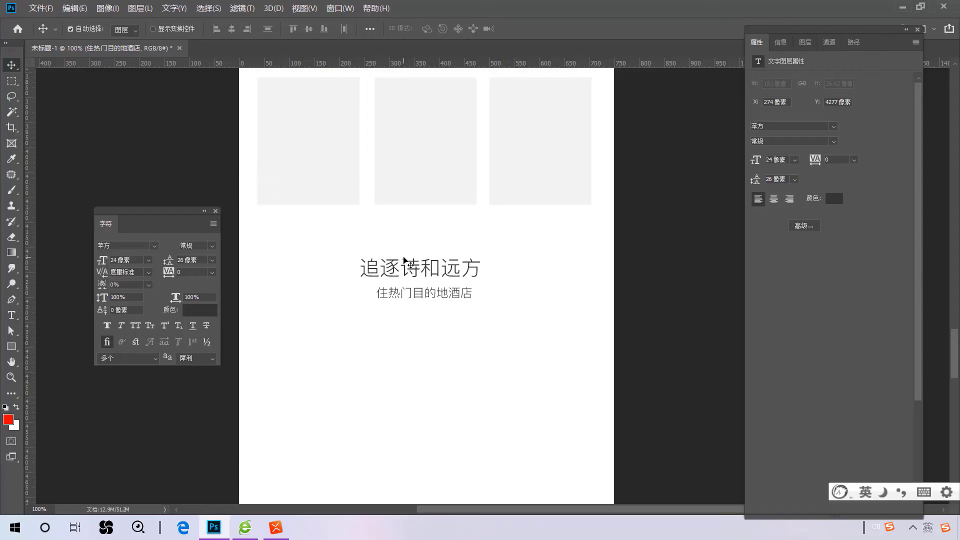
scroll(398, 253, "up", 3)
left_click(423, 184)
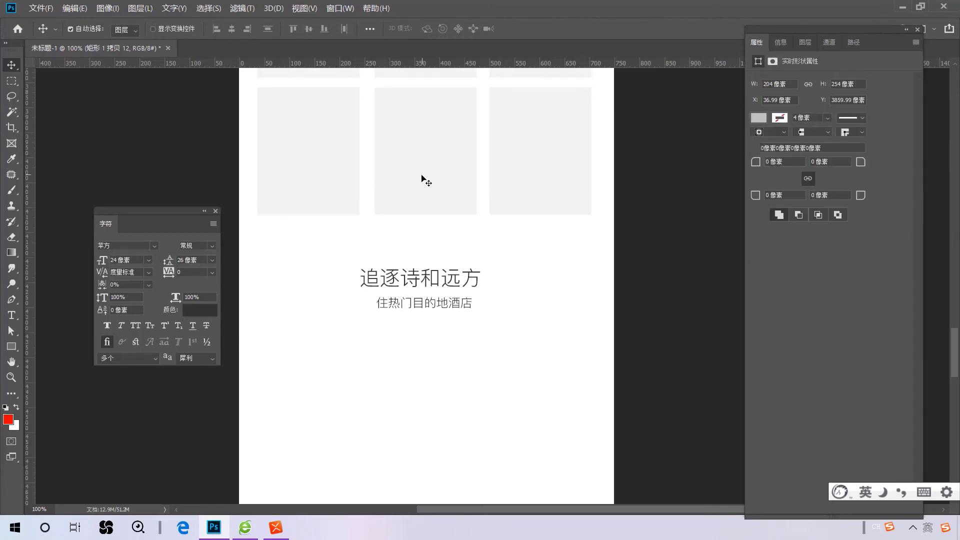
scroll(372, 190, "up", 2)
scroll(372, 191, "down", 5, "alt")
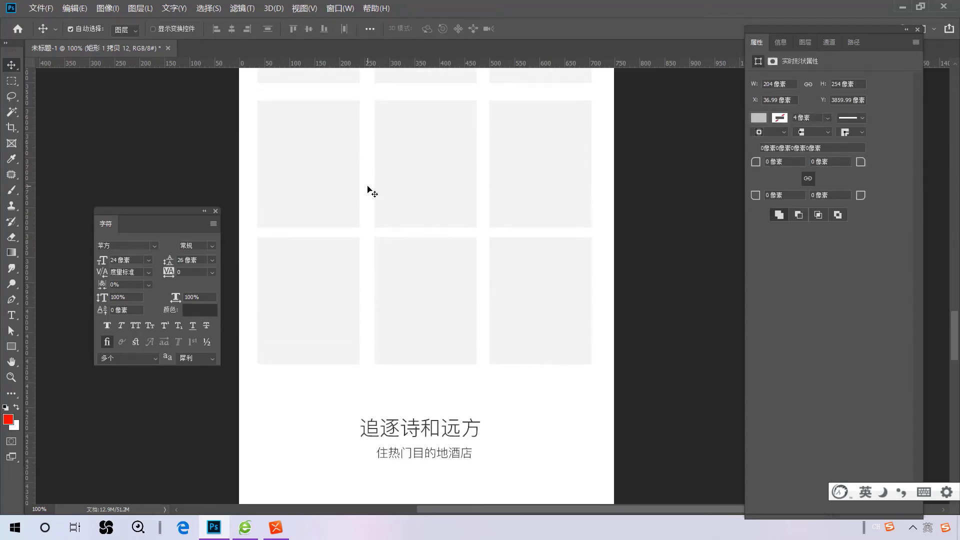
scroll(494, 156, "up", 3)
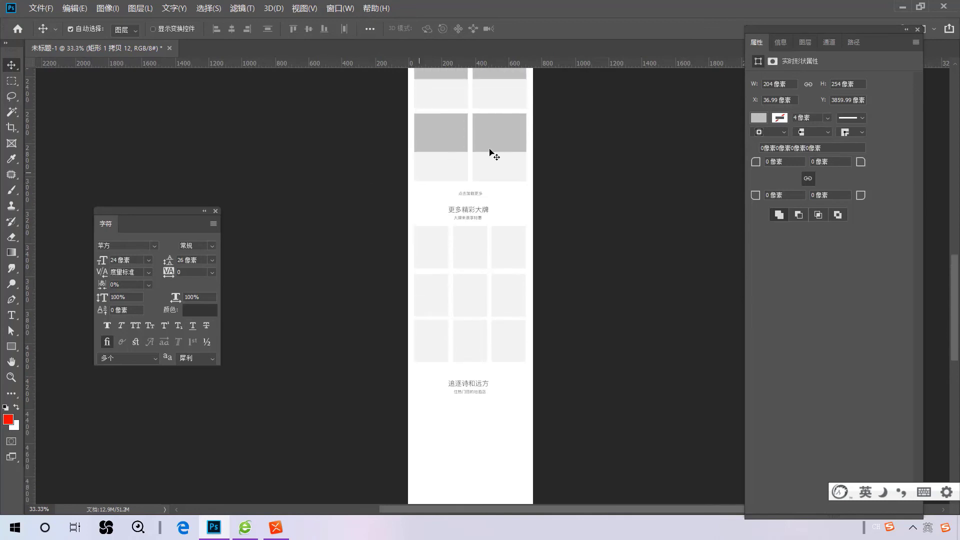
left_click(453, 168, "shift")
left_click_drag(452, 168, 456, 414)
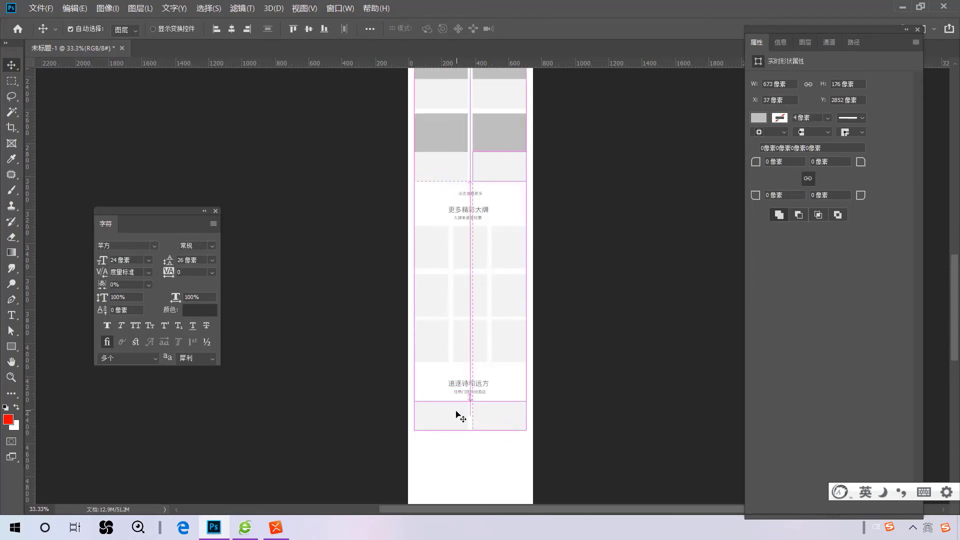
Duplicate the pair of destination blocks below as a second row at Y 4555 px.
scroll(495, 385, "down", 5)
key("z")
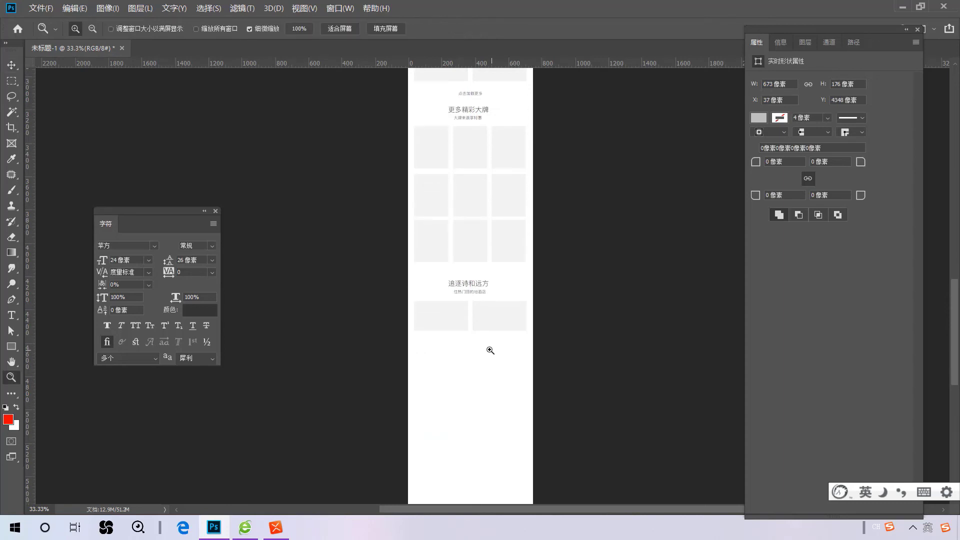
left_click(487, 345)
scroll(486, 344, "down", 3)
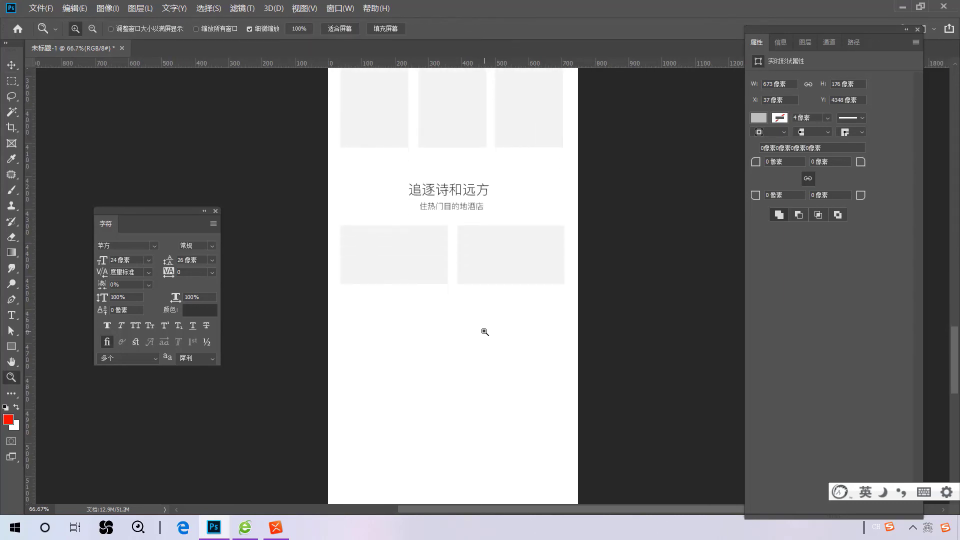
left_click(470, 284)
key("v")
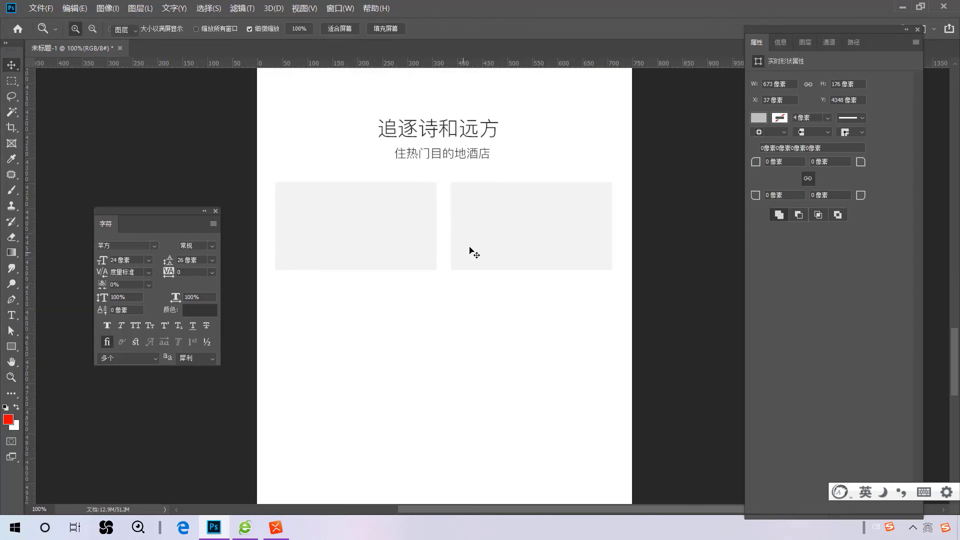
left_click_drag(484, 234, 547, 349)
Review the whole page layout from the title to the last destination blocks, then return to the 追逐诗和远方 section.
scroll(517, 297, "down", 2)
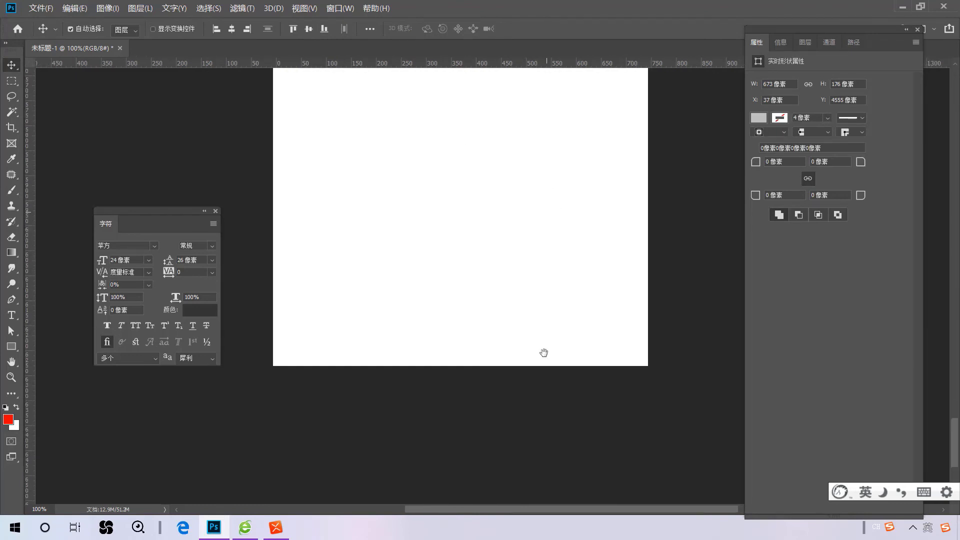
key("ctrl+minus")
key("ctrl+minus")
key("ctrl+minus")
key("ctrl+minus")
key("ctrl+minus")
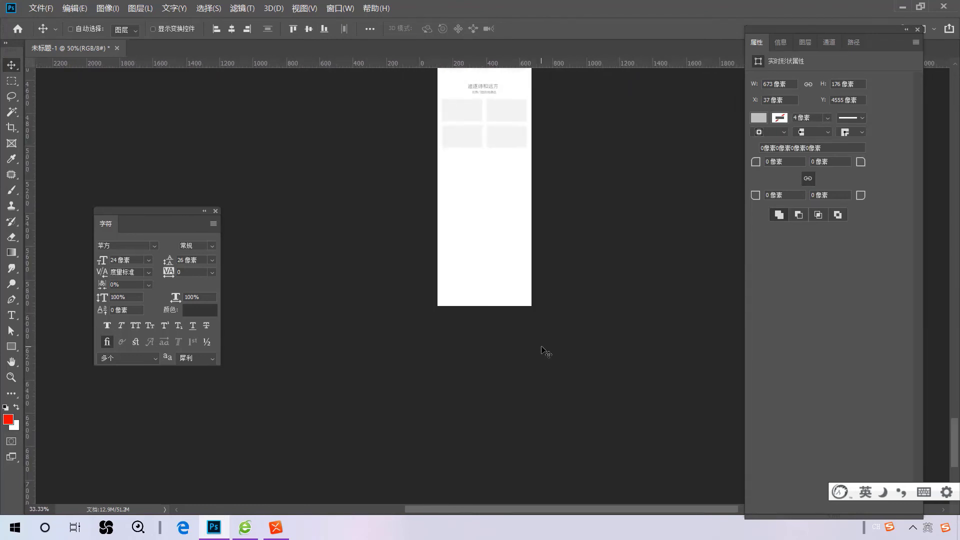
scroll(570, 364, "up", 5)
scroll(570, 364, "up", 4)
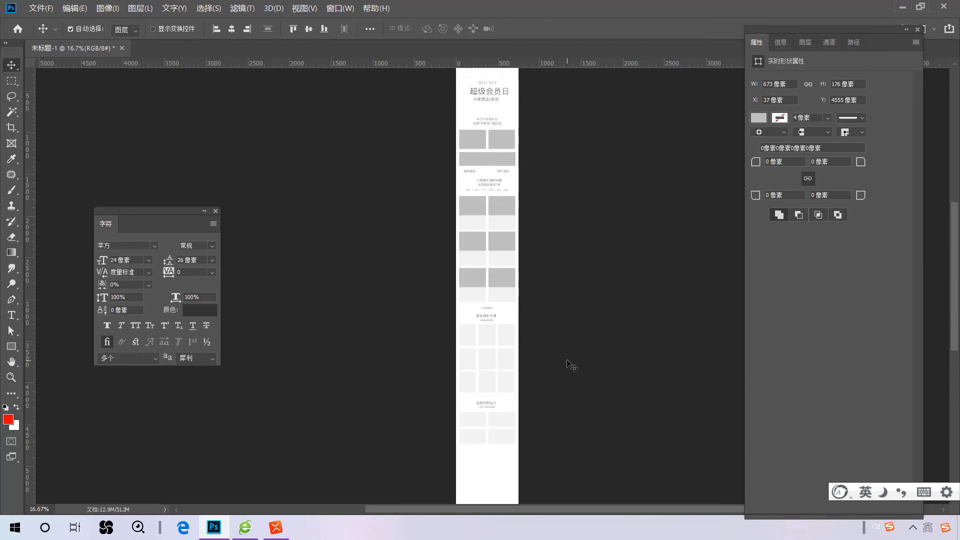
key("z")
left_click(495, 253)
left_click_drag(496, 254, 480, 154)
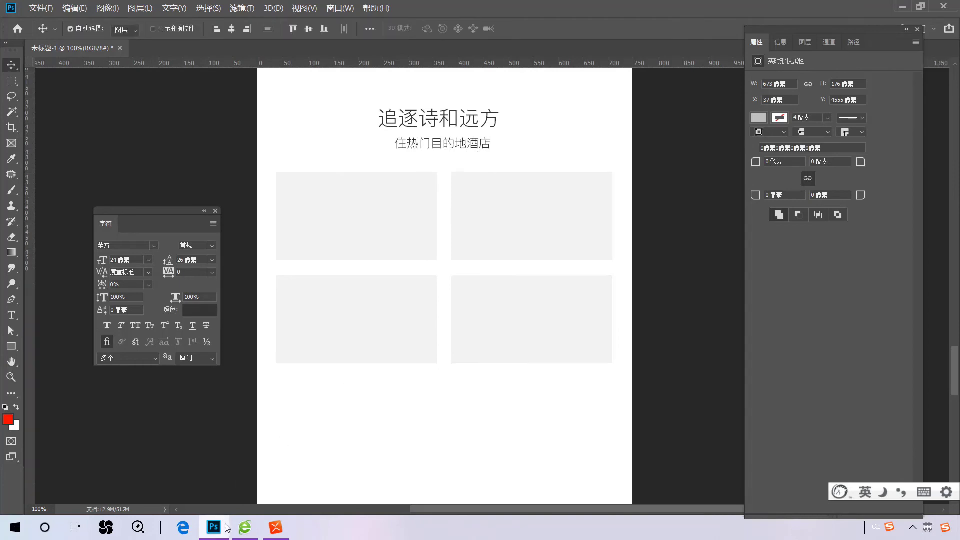
Add the prototype's card title 古镇美景 at 24 px to the first destination block, at X 81 px, Y 4403 px.
left_click(245, 531)
left_click(423, 252)
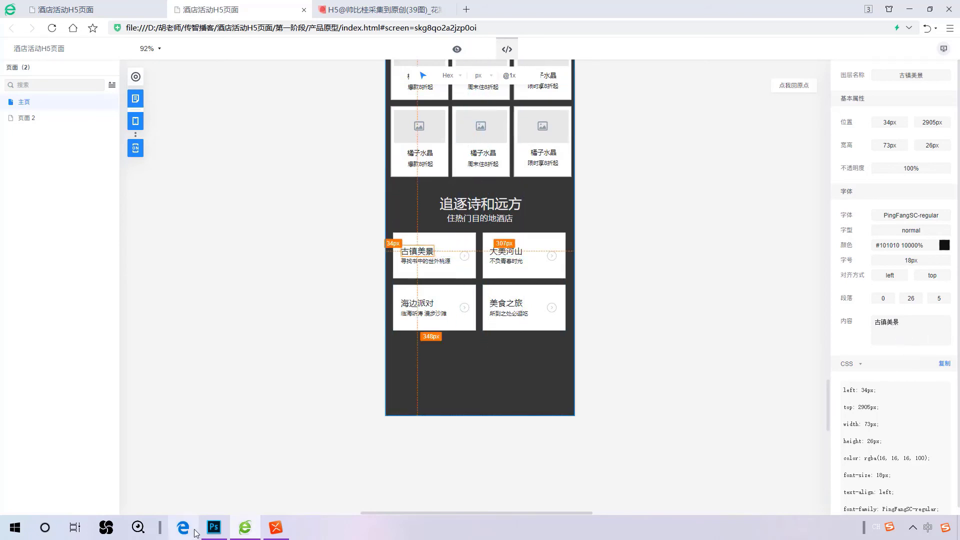
left_click(213, 528)
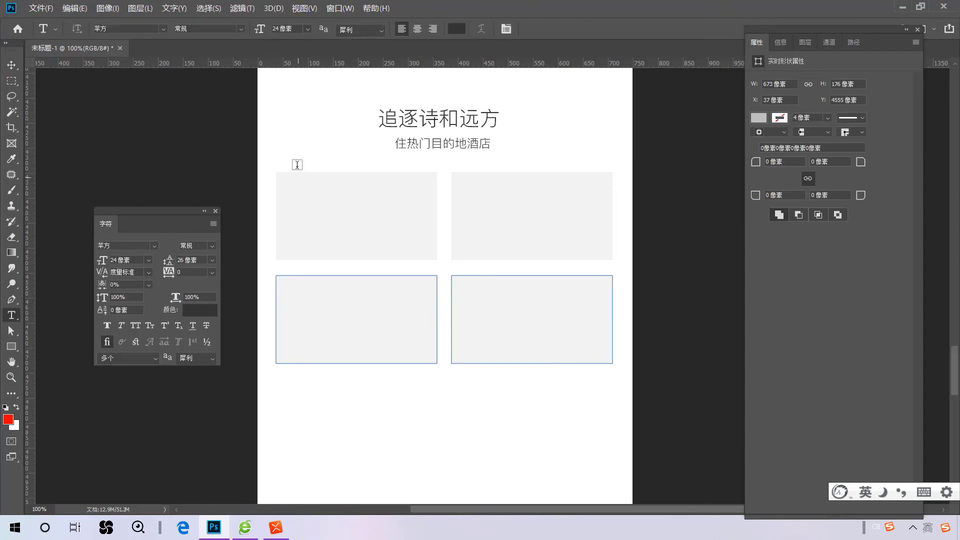
left_click(298, 187)
type("古镇美景")
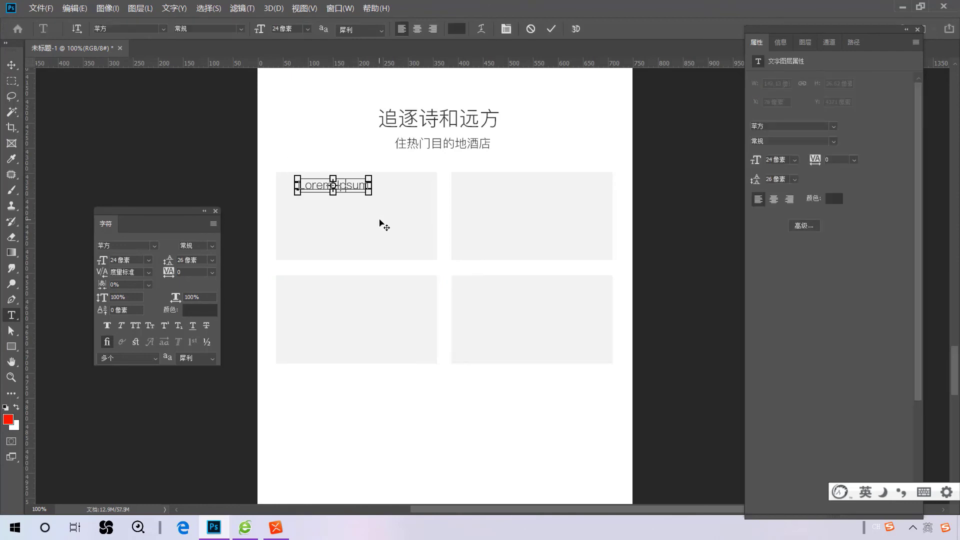
key("ctrl+Return")
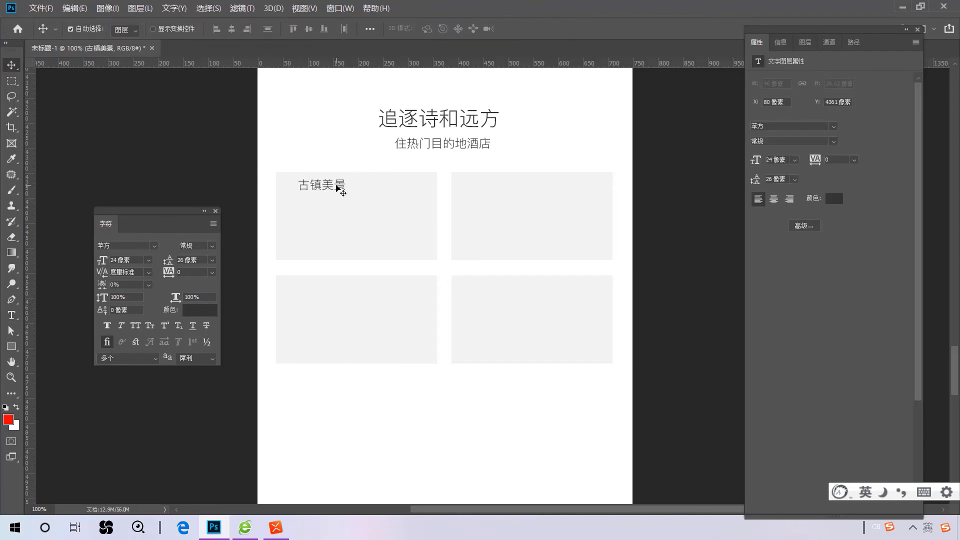
left_click_drag(338, 184, 339, 205)
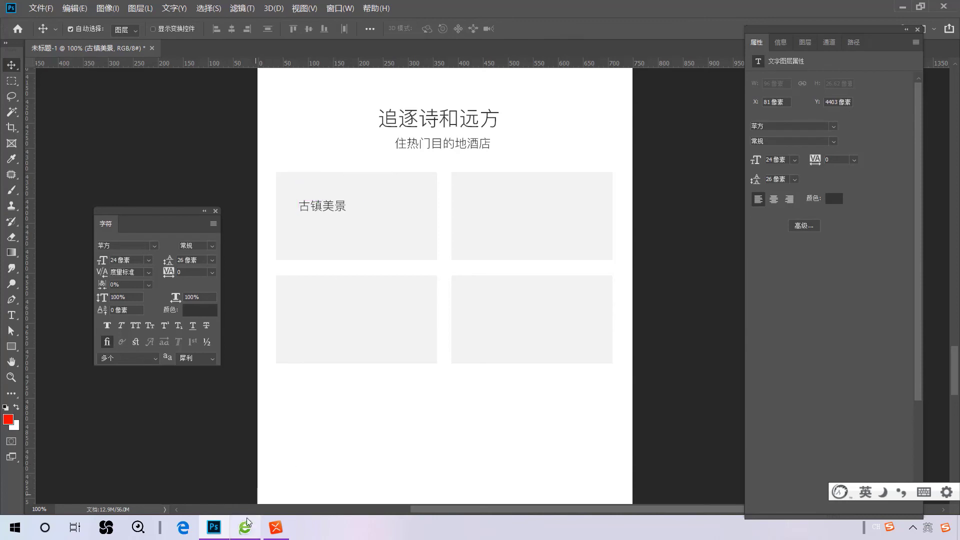
Duplicate the 古镇美景 title below itself at Y 4456 px and replace its text with the prototype's 寻找书中的世外桃源.
left_click(245, 527)
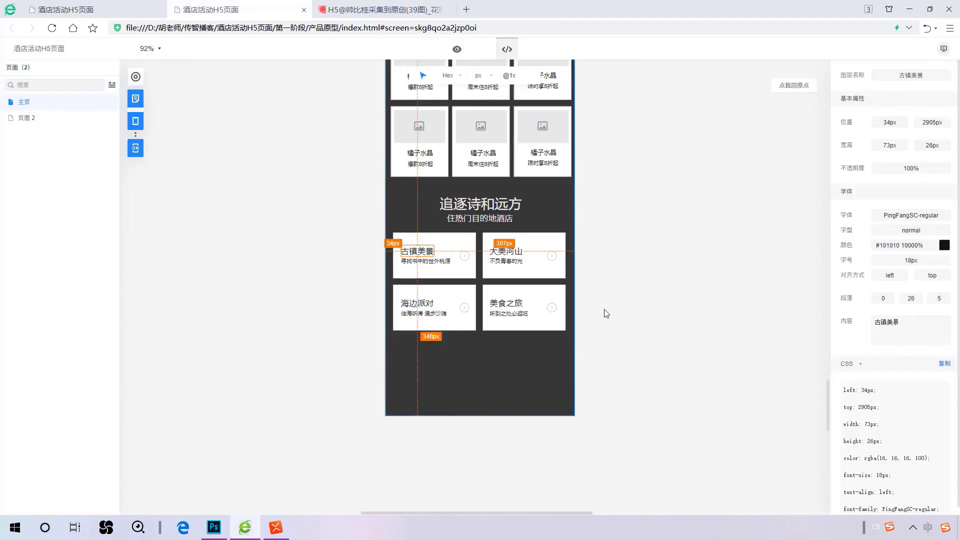
left_click(445, 262)
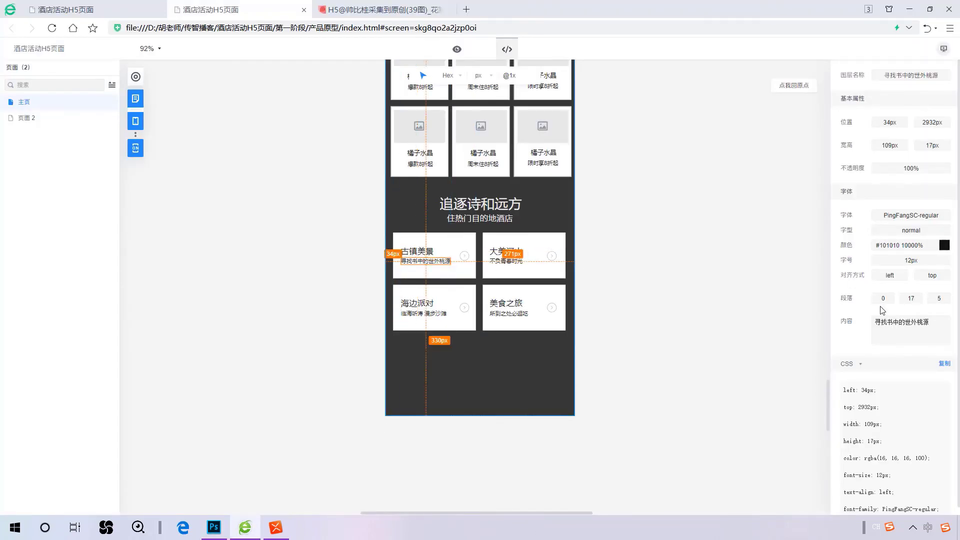
left_click(210, 531)
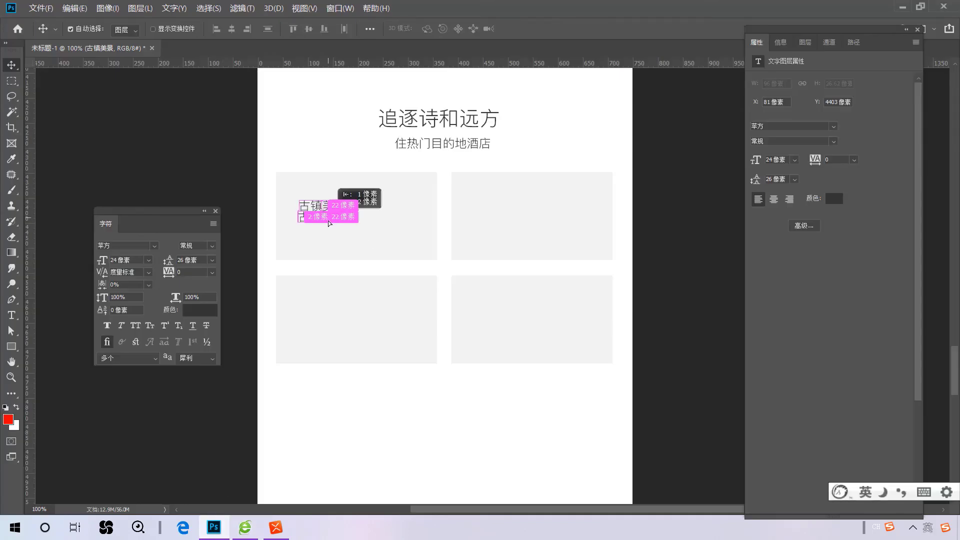
left_click_drag(328, 221, 328, 236)
key("t")
left_click(302, 231)
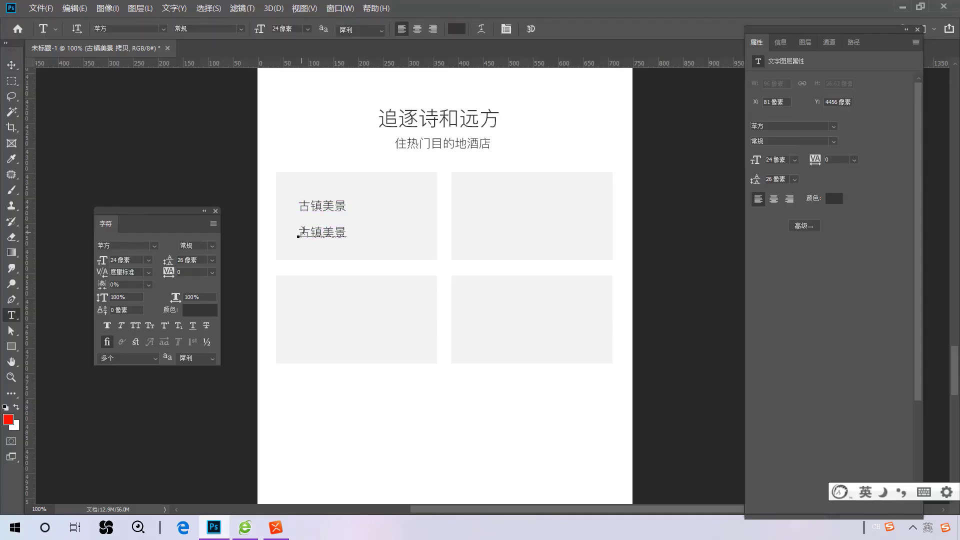
type("寻找书中的世外桃源")
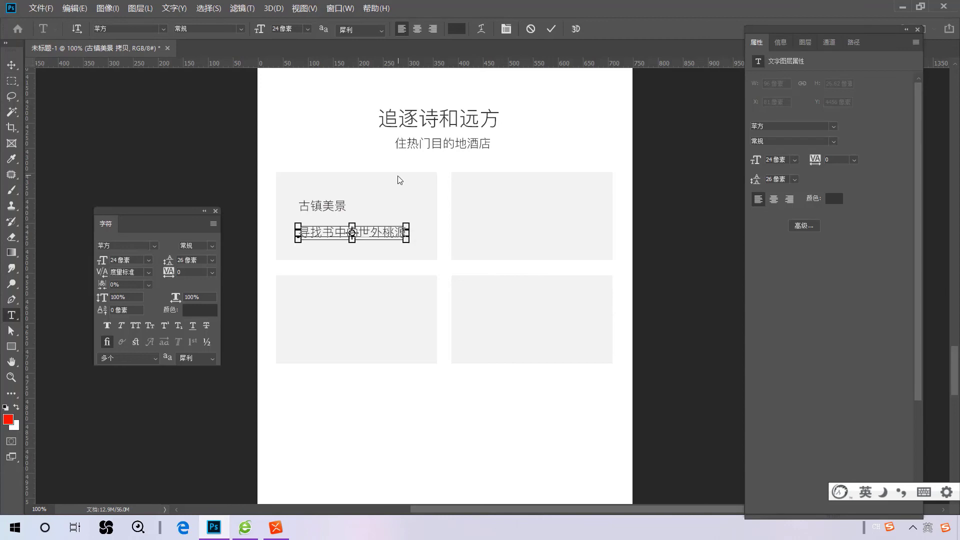
key("ctrl+Return")
key("v")
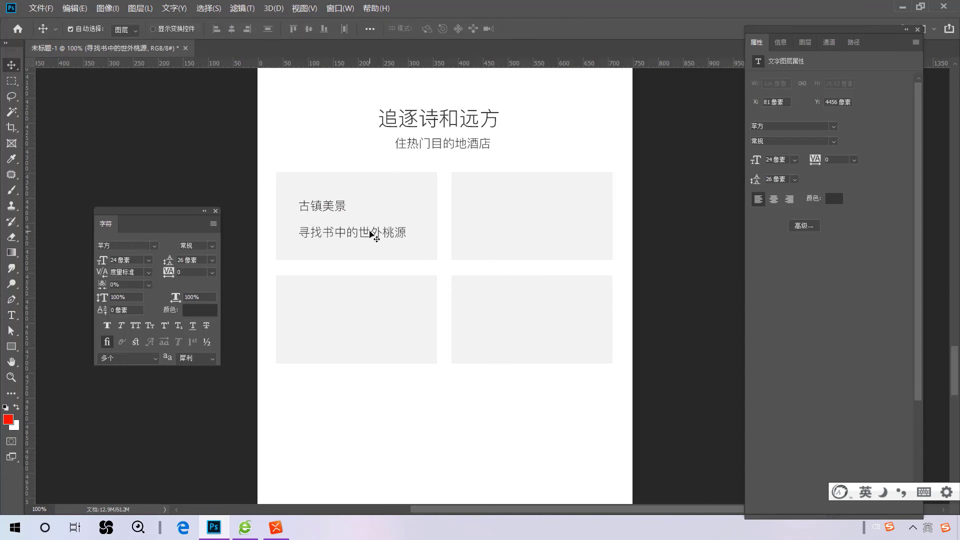
Move the subtitle closer under 古镇美景, then duplicate the two-line text into the second destination block and the lower row at Y 4610 px.
left_click_drag(371, 231, 491, 230)
left_click(320, 227, "shift")
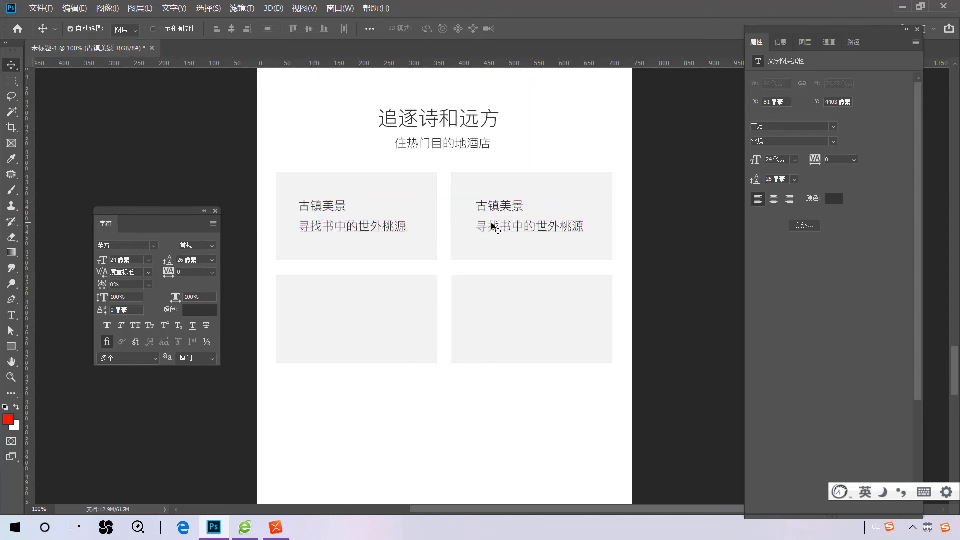
left_click(495, 228, "shift")
left_click_drag(495, 227, 493, 309)
Copy the prototype's brand name 橘子水晶 into the first block under 更多精彩大牌 at 24 px, at X 74 px, Y 3443 px.
scroll(461, 243, "up", 6)
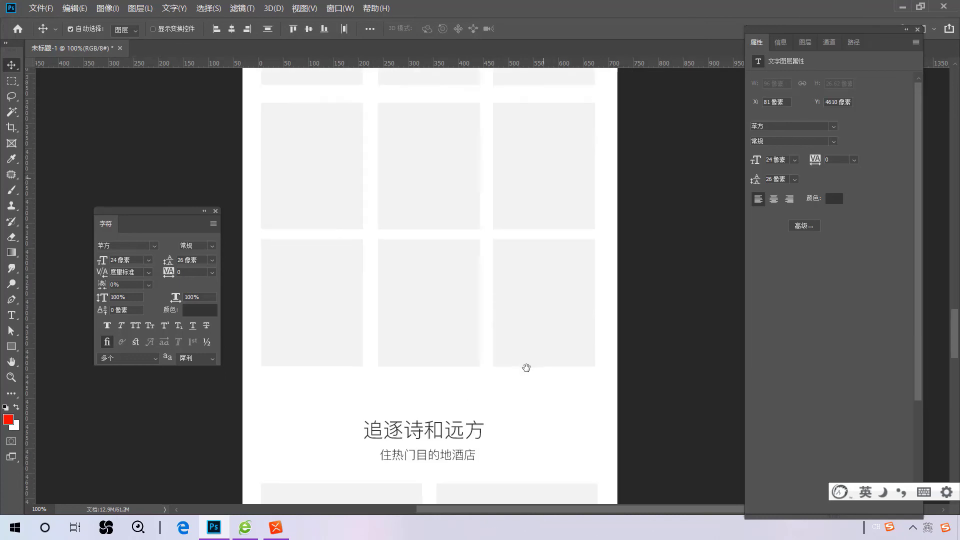
scroll(526, 368, "up", 8)
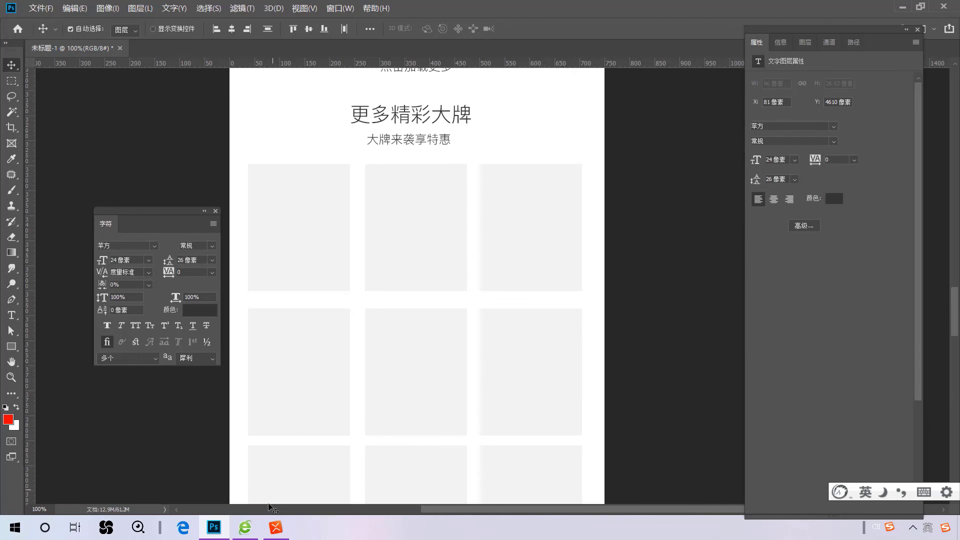
mouse_move(245, 528)
left_click(232, 500)
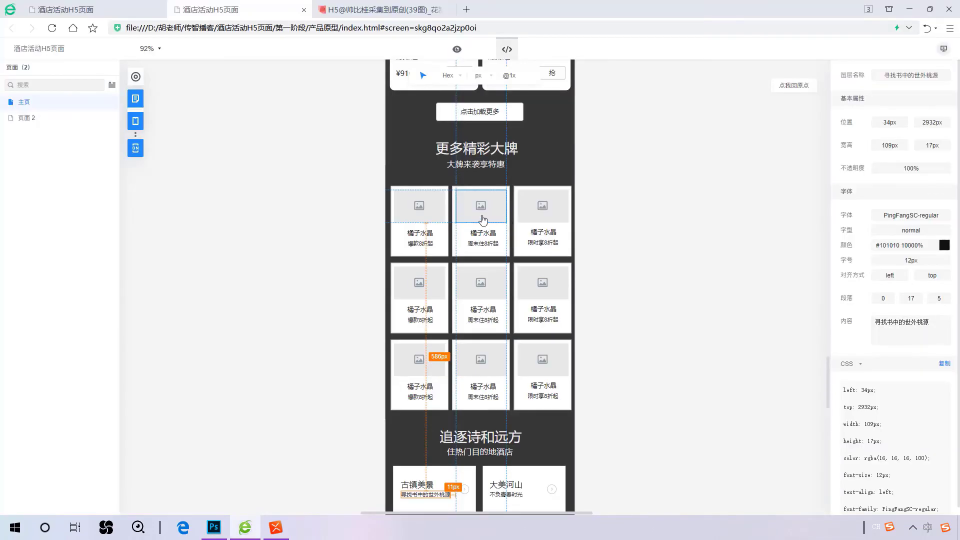
left_click(420, 233)
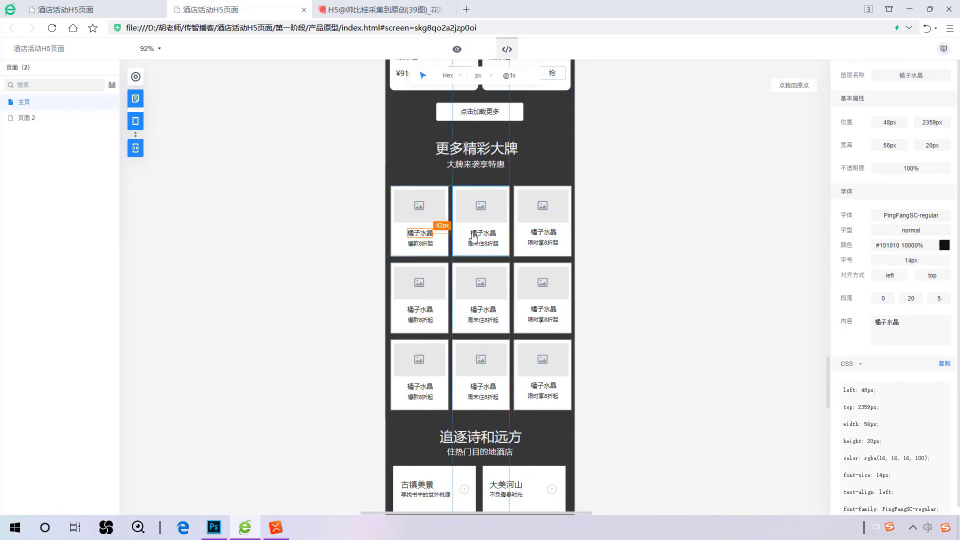
mouse_move(214, 525)
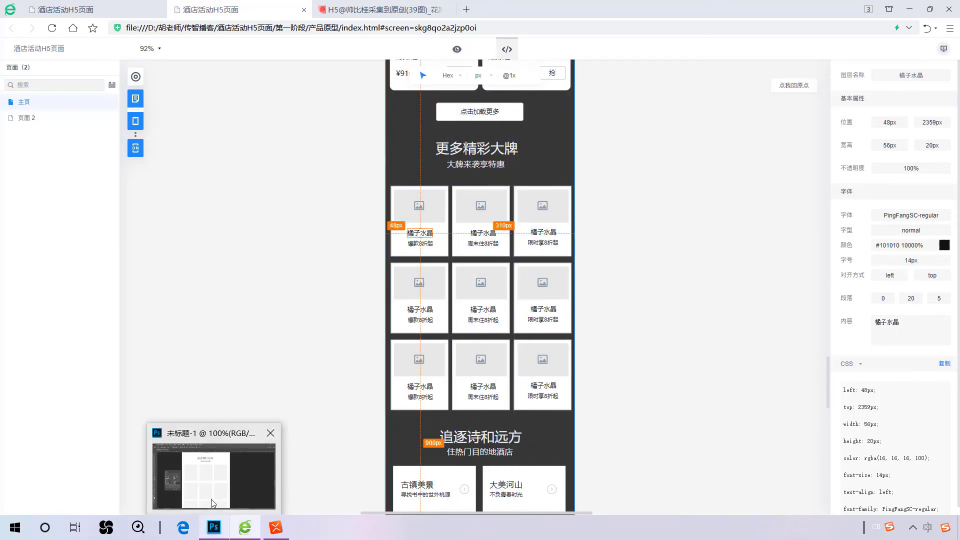
left_click(211, 499)
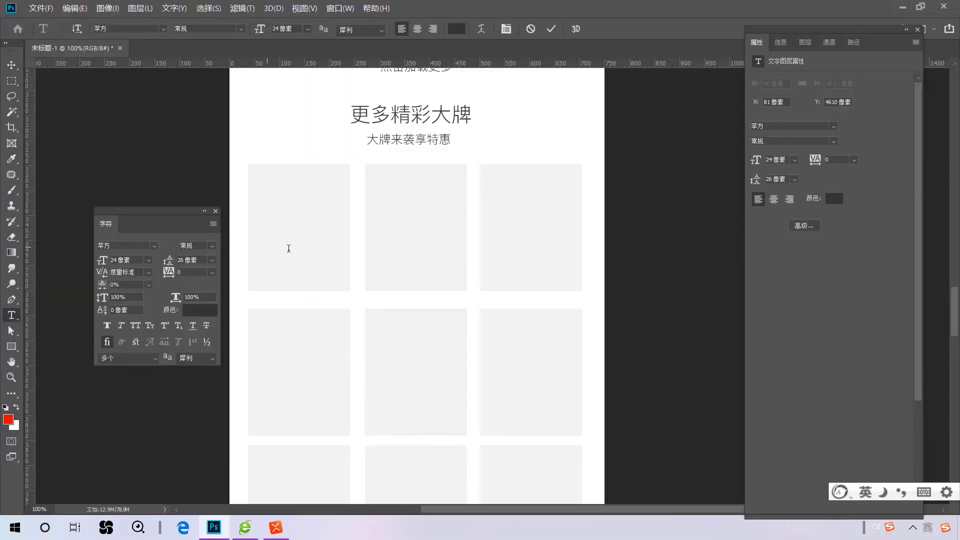
left_click(267, 247)
type("橘子水晶")
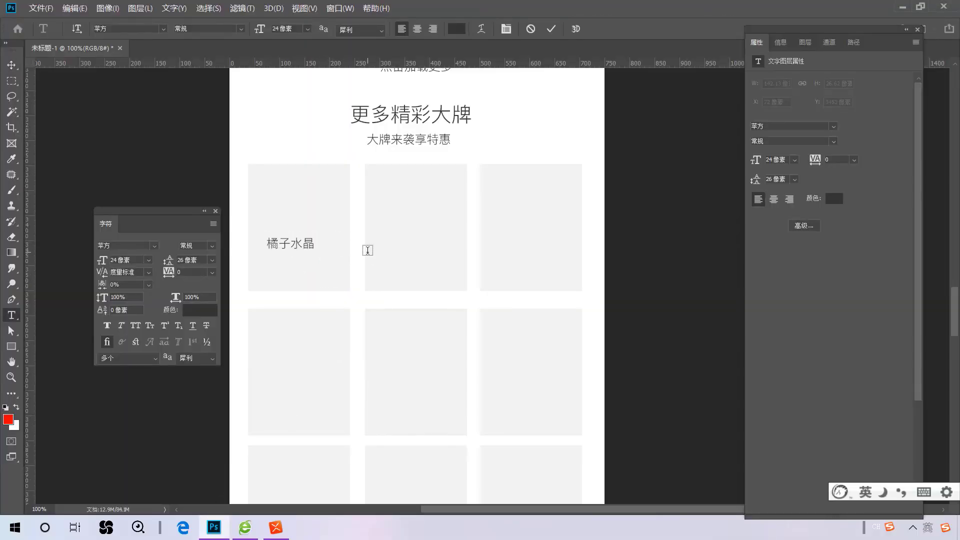
key("ctrl+Return")
key("v")
Add the prototype's 爆款8折起 at 24 px below 橘子水晶 and centre the two lines on each other, the brand name at X 82 px.
mouse_move(245, 528)
left_click(247, 465)
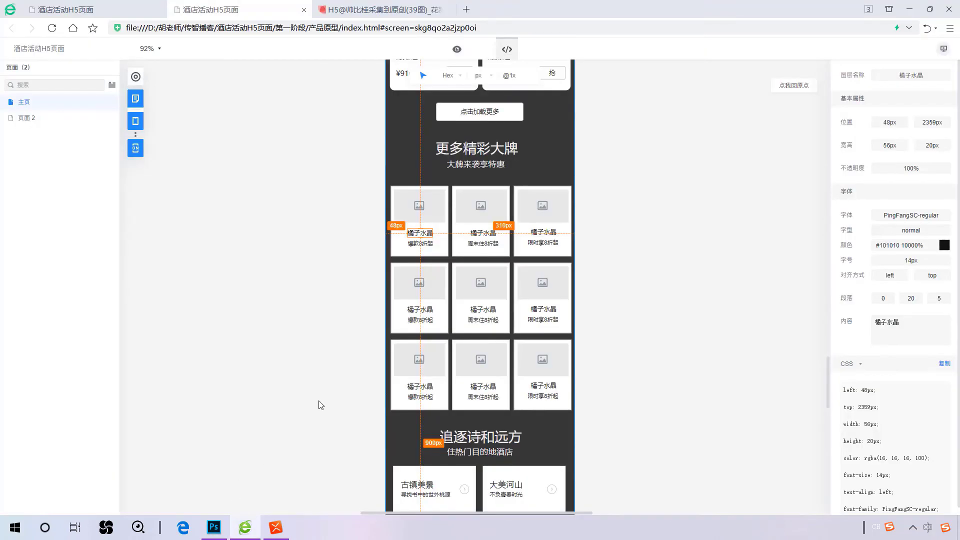
left_click(423, 243)
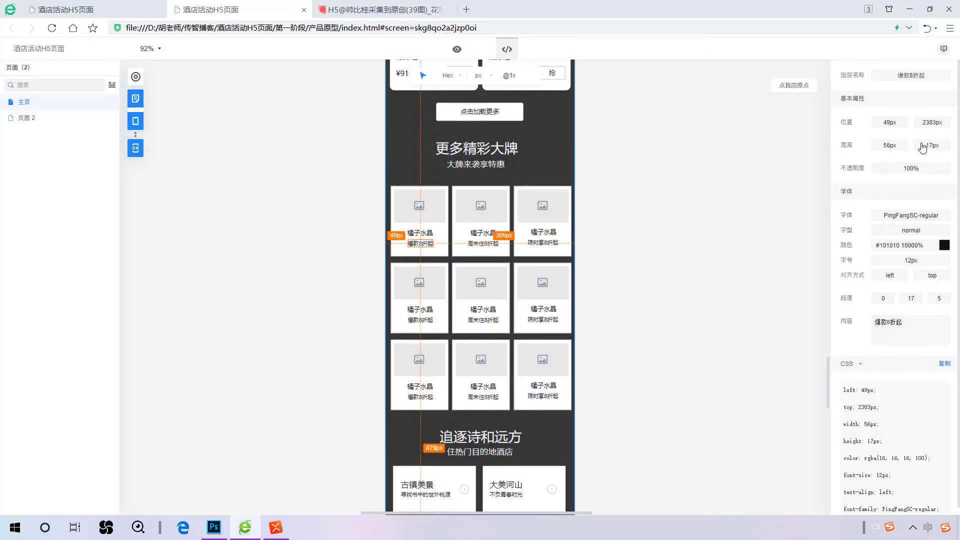
mouse_move(213, 528)
left_click(213, 511)
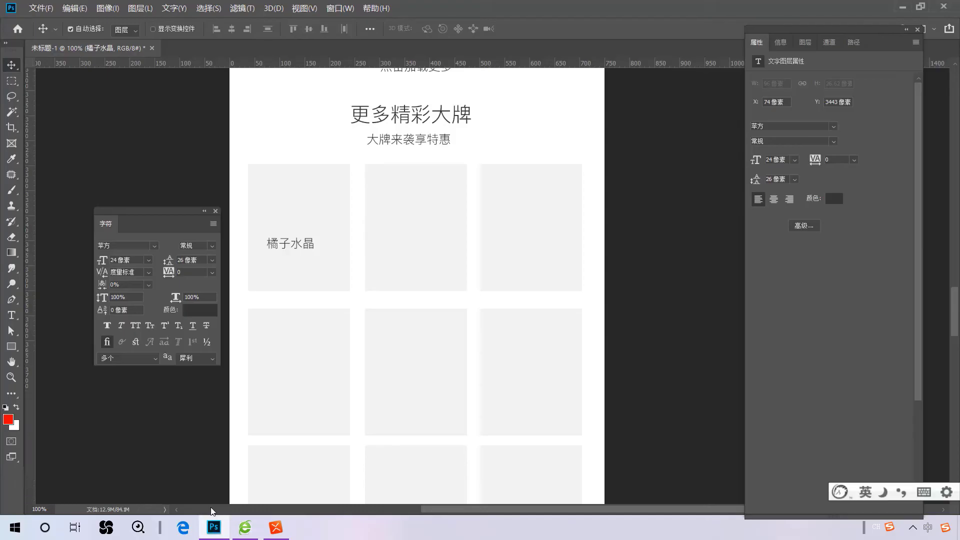
key("t")
left_click(273, 265)
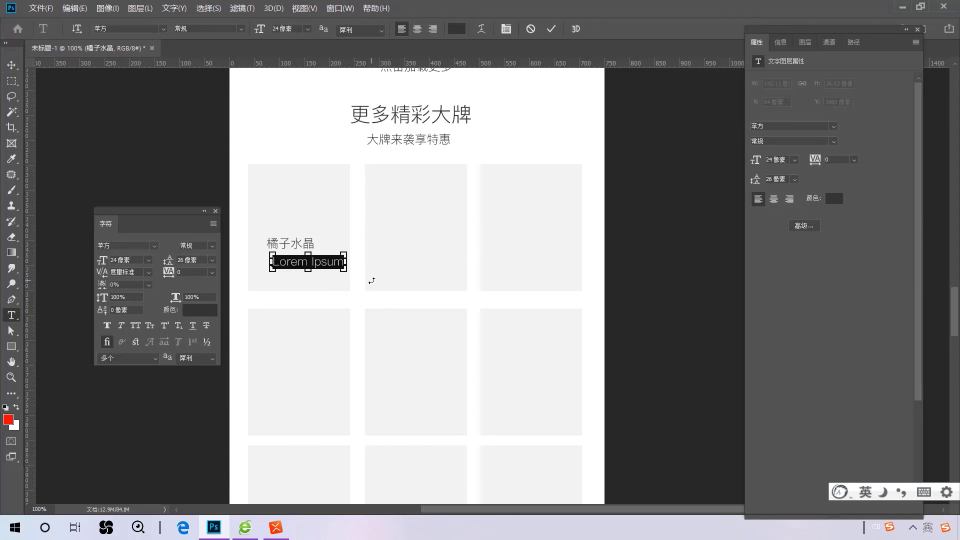
key("Escape")
key("v")
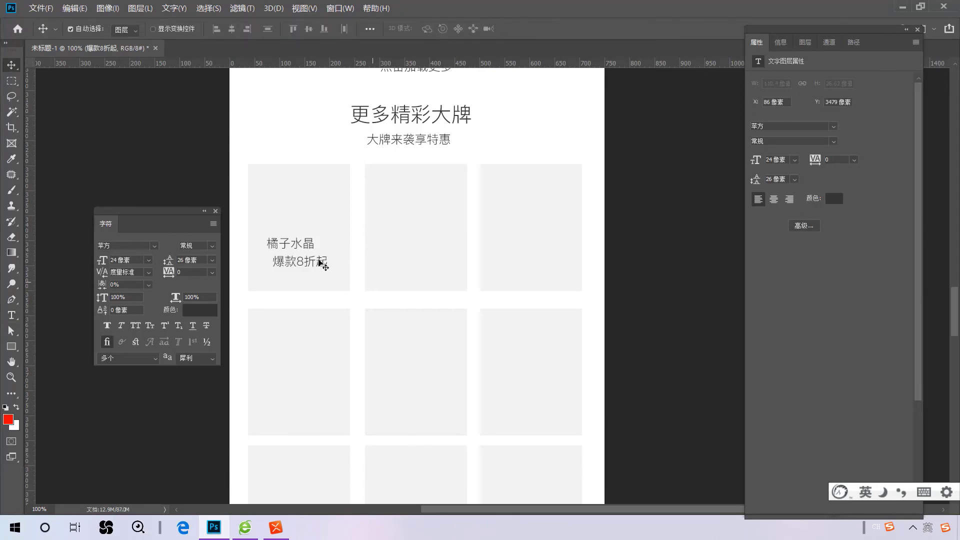
left_click_drag(322, 261, 310, 247)
Review the layout from the 更多精彩大牌 blocks back up to the hotel cards under 大牌推荐 限时特惠.
scroll(310, 248, "up", 2)
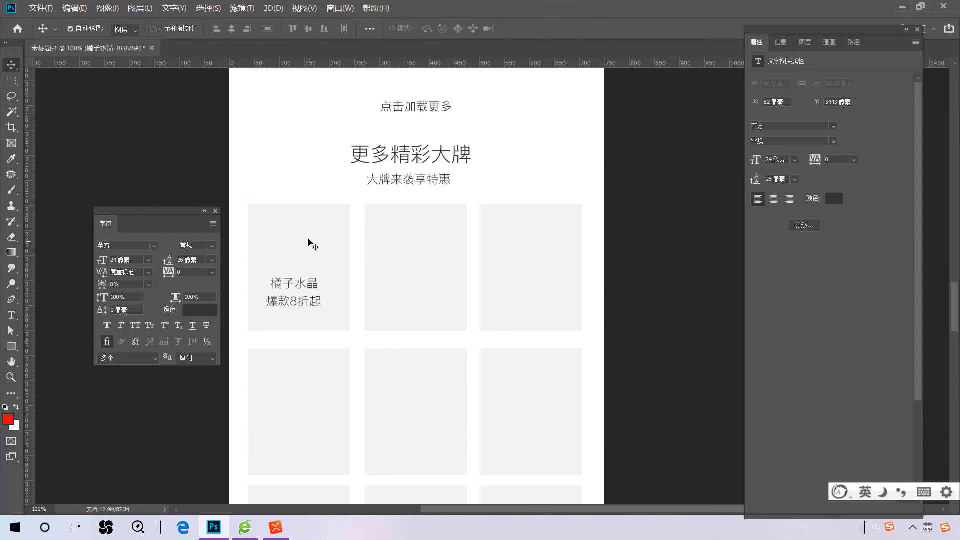
scroll(306, 296, "up", 2)
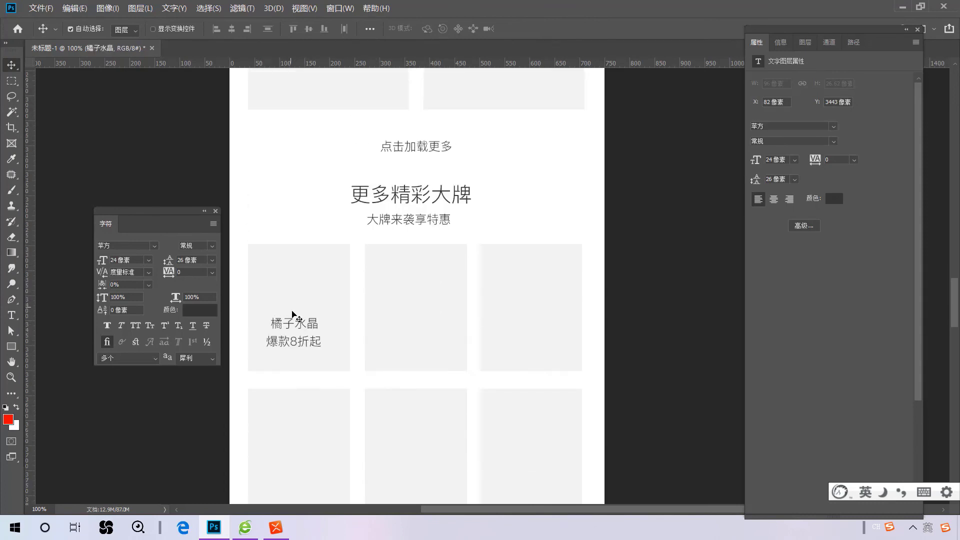
scroll(353, 274, "down", 2)
scroll(428, 300, "down", 1)
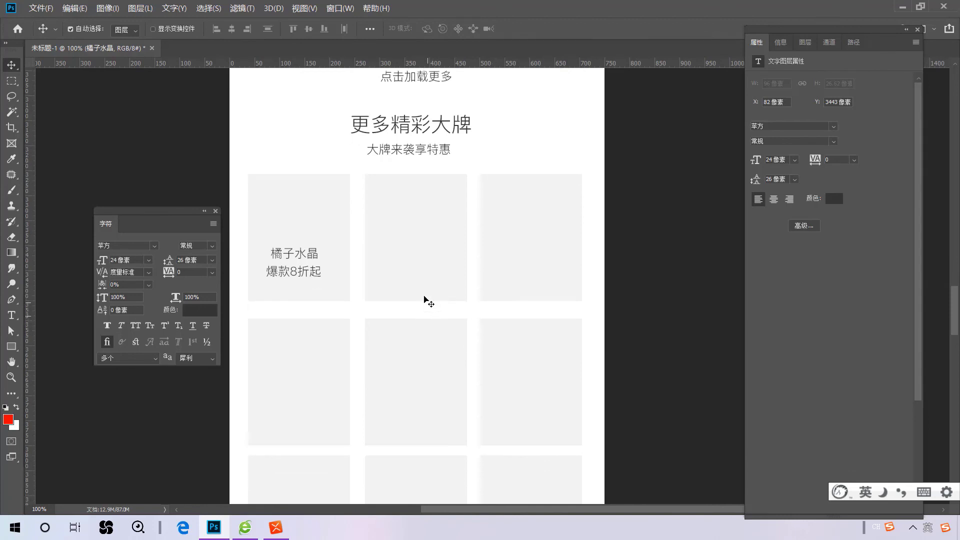
scroll(427, 291, "up", 1)
scroll(427, 292, "up", 2)
left_click_drag(497, 197, 501, 232)
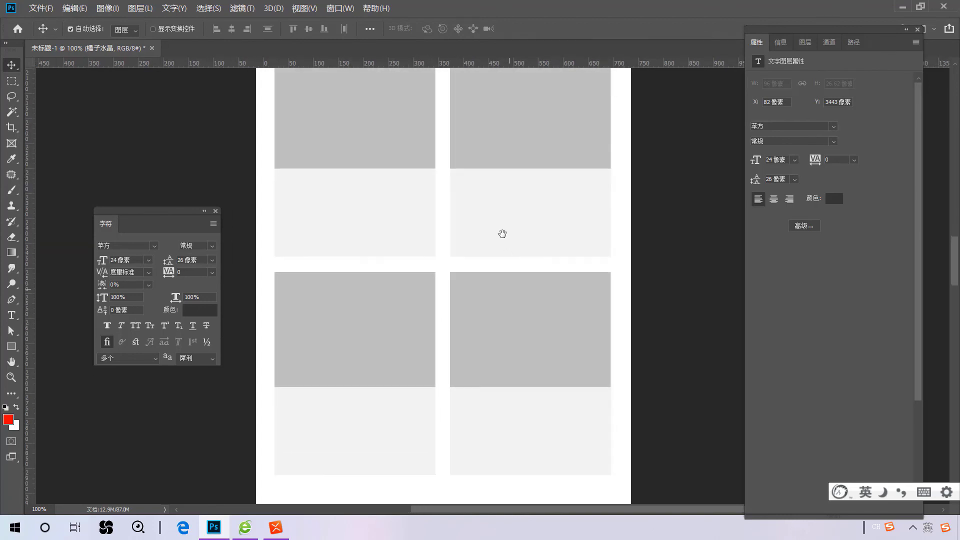
scroll(381, 338, "up", 8)
scroll(384, 341, "up", 6)
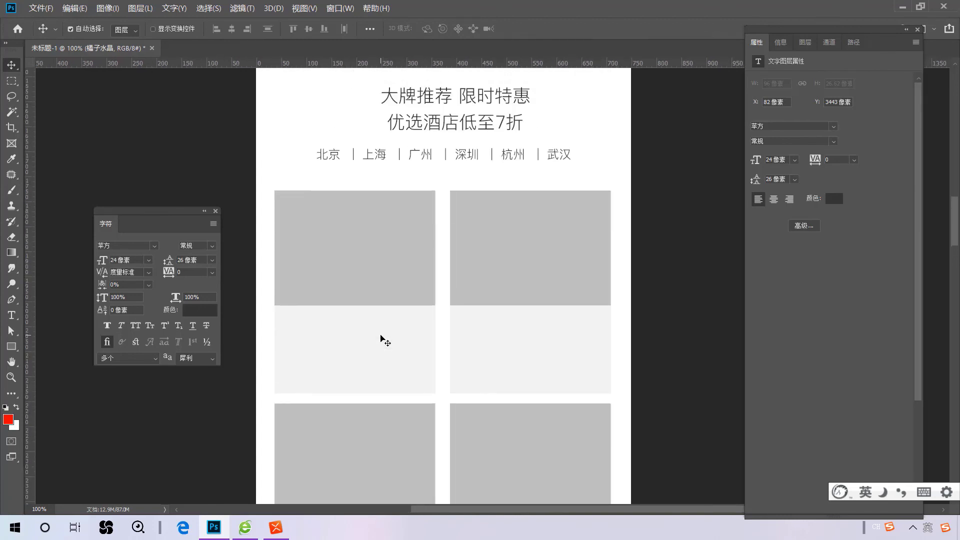
Add the prototype's hotel name 上海陆家嘴禧玥酒店 at 24 px to the first hotel card's light area, at X 79 px, Y 2007 px.
mouse_move(244, 527)
left_click(252, 499)
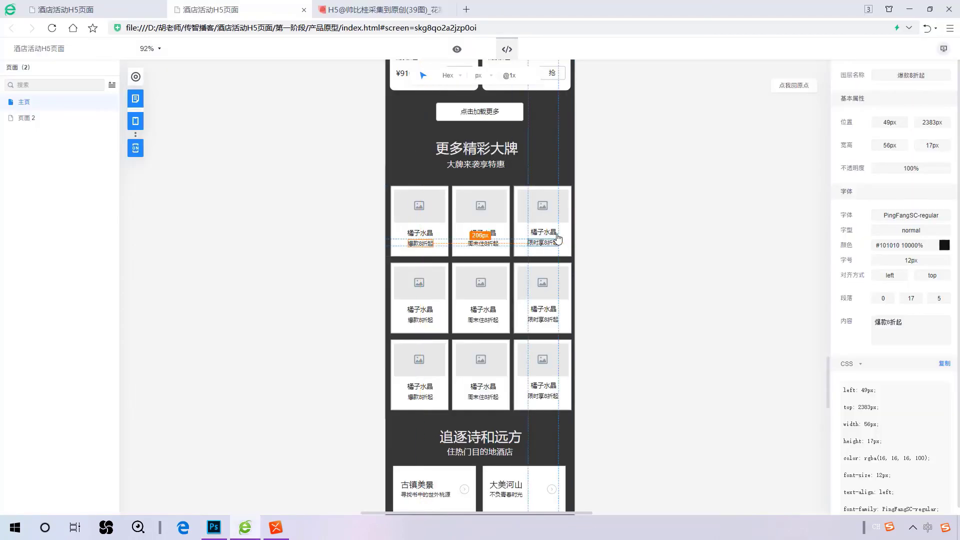
scroll(555, 215, "up", 10)
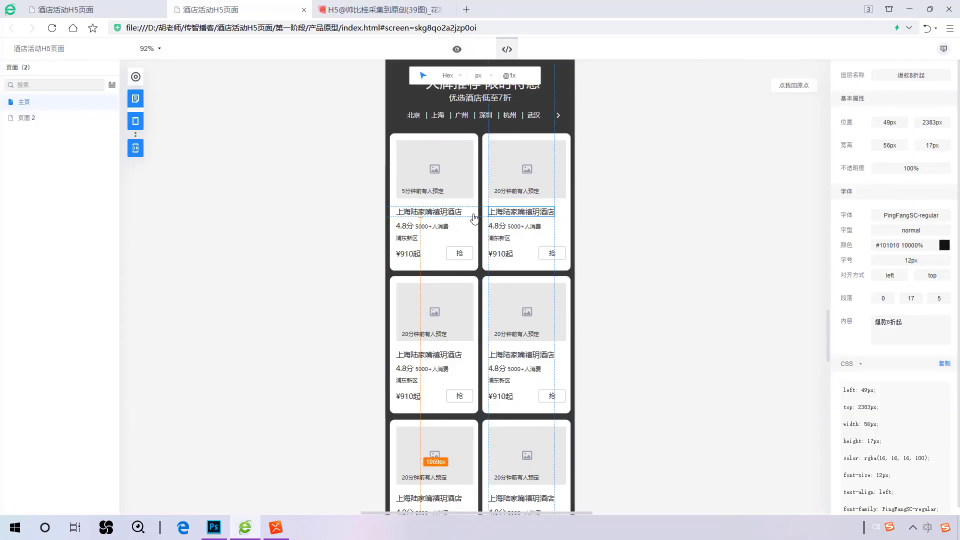
left_click(418, 214)
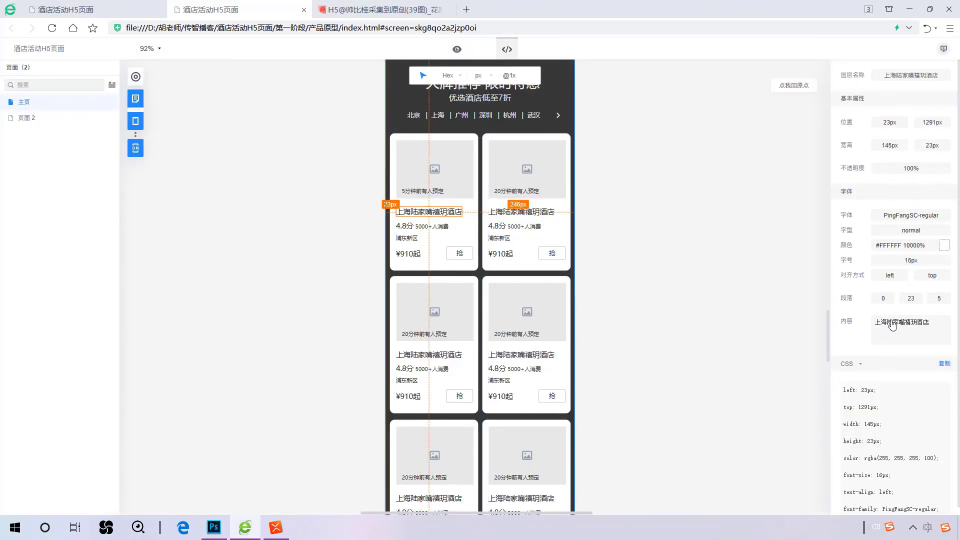
mouse_move(220, 522)
left_click(208, 496)
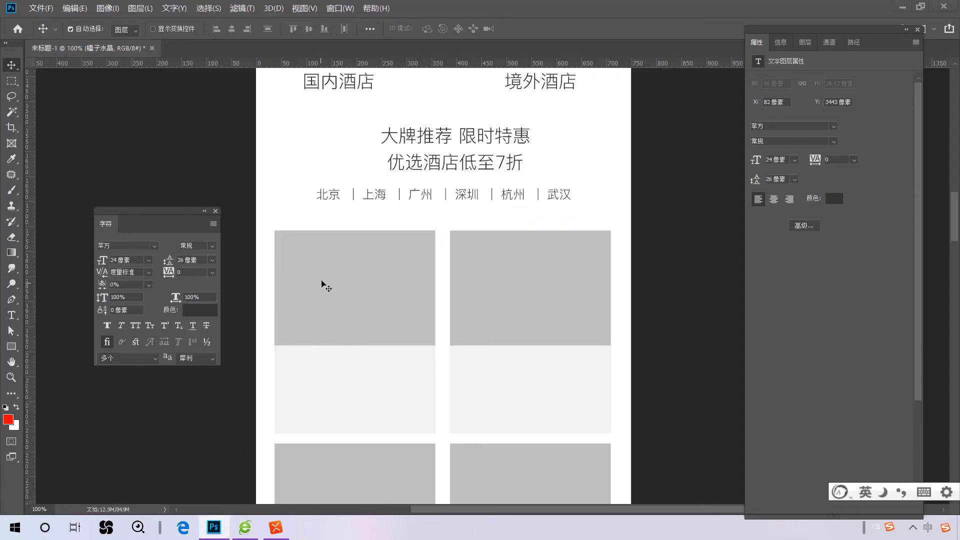
left_click(296, 363)
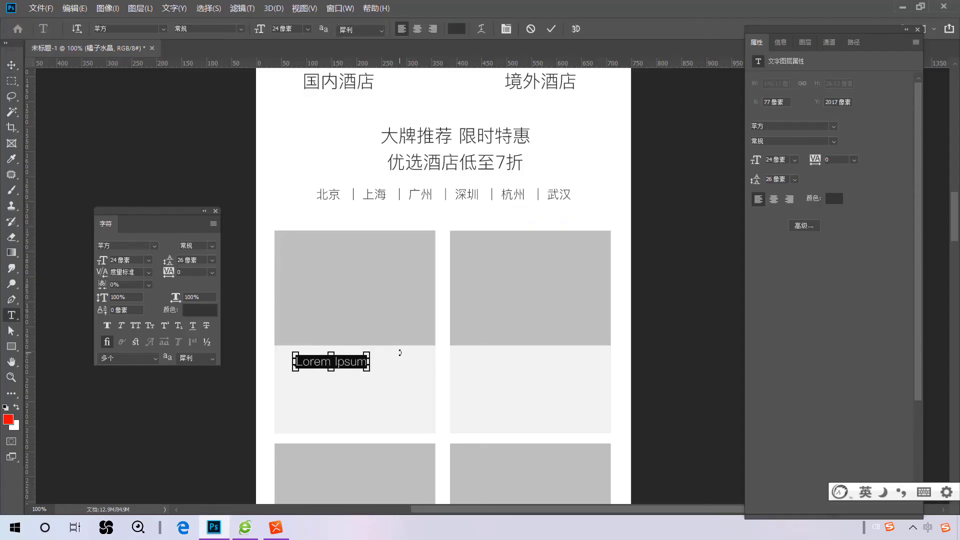
type("上海陆家嘴禧玥酒店")
key("ctrl+Return")
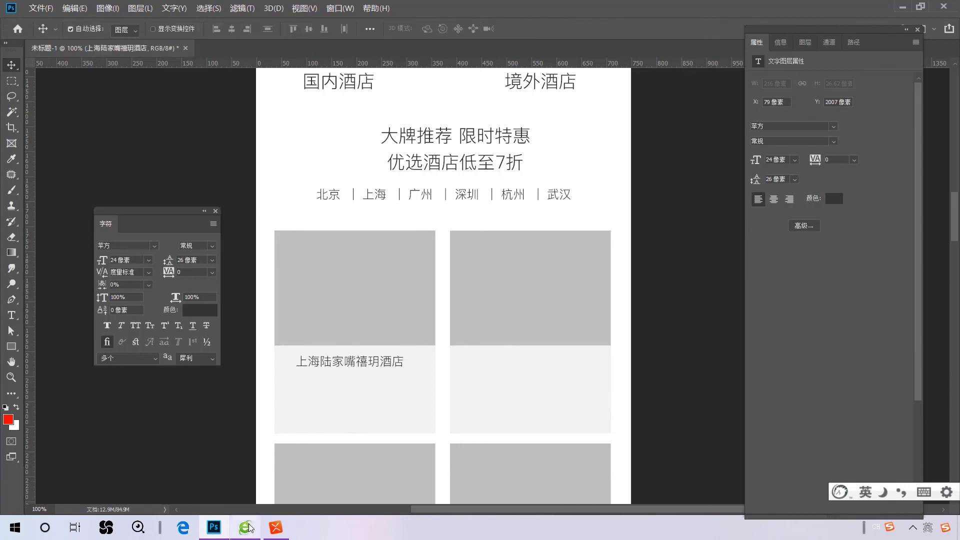
Add the prototype's rating line 4.8分 5000+人消费 at 24 px below the hotel name, at X 85 px, Y 2047 px.
mouse_move(245, 528)
left_click(245, 480)
left_click(440, 227)
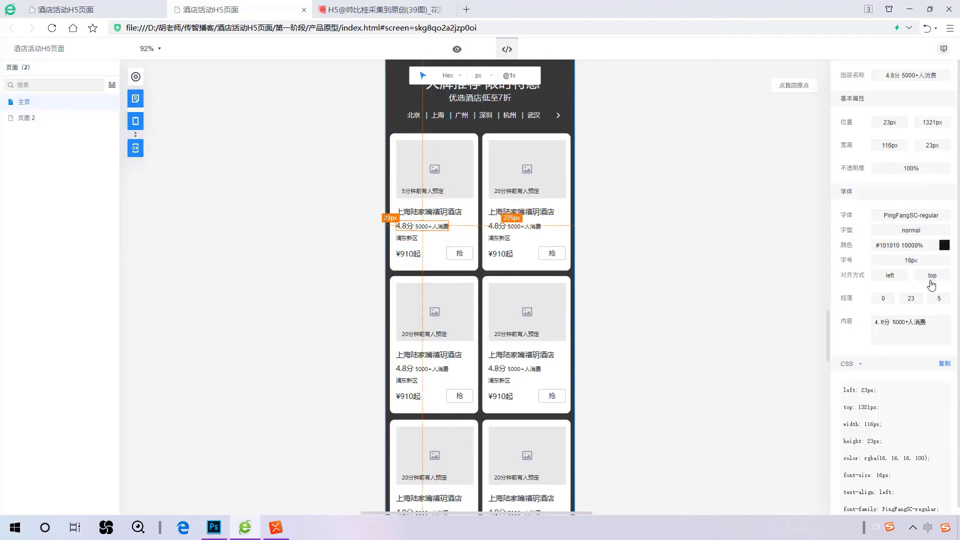
left_click(226, 527)
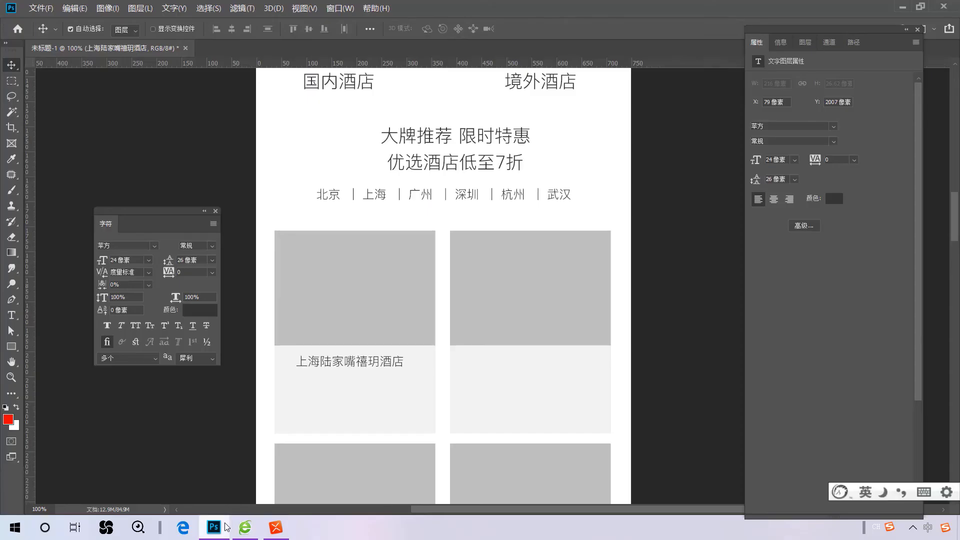
left_click(299, 382)
type("4.8分 5000+人消费")
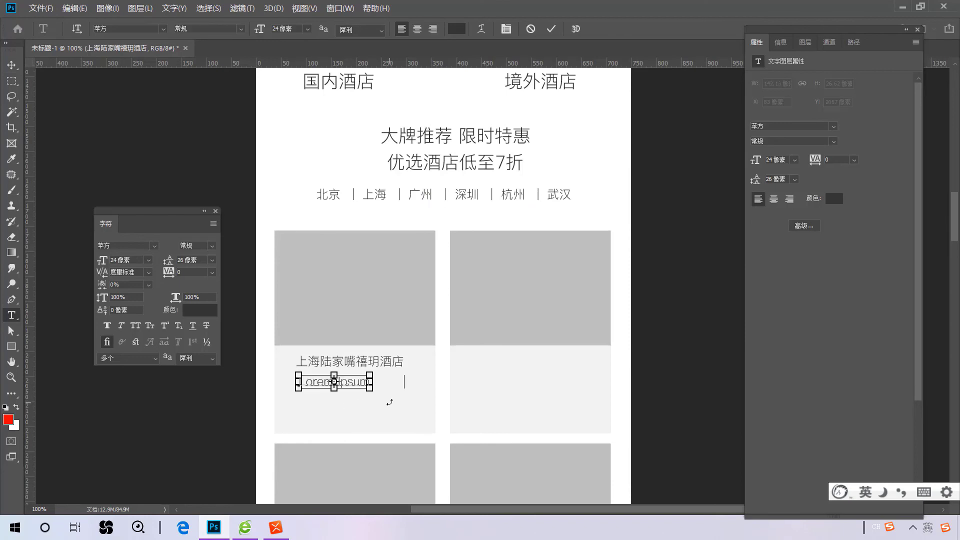
key("ctrl+Return")
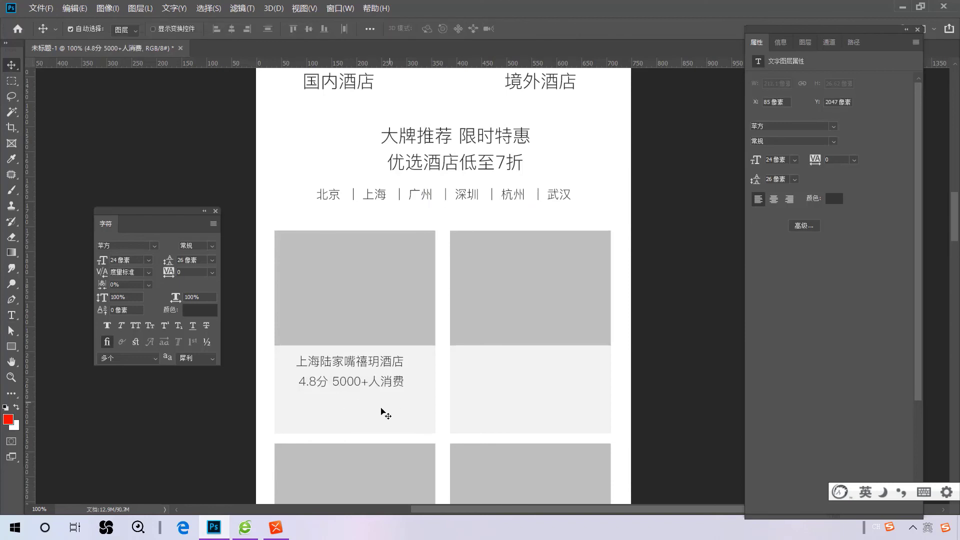
Add the prototype's district text 浦东新区 at 24 px below the rating line in the first hotel card.
left_click(244, 527)
left_click(406, 238)
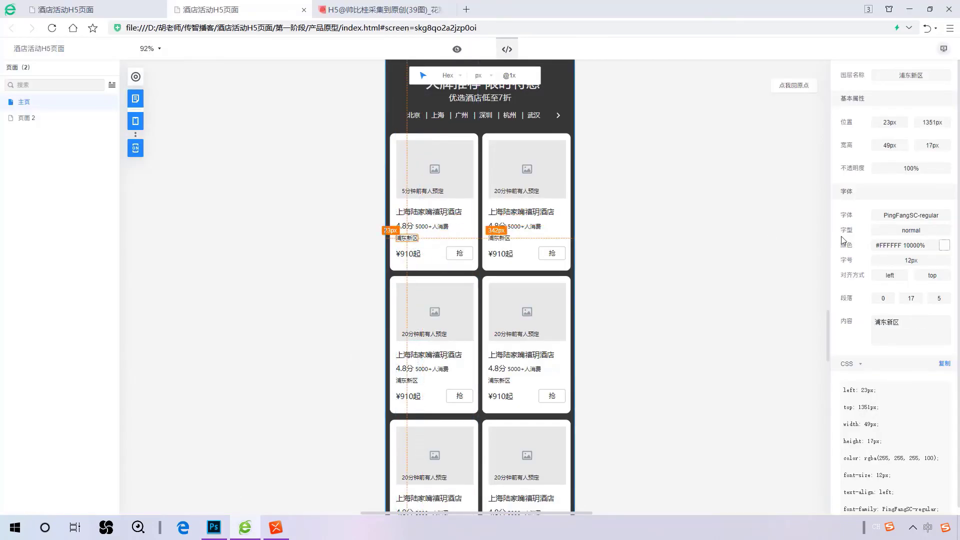
left_click(214, 528)
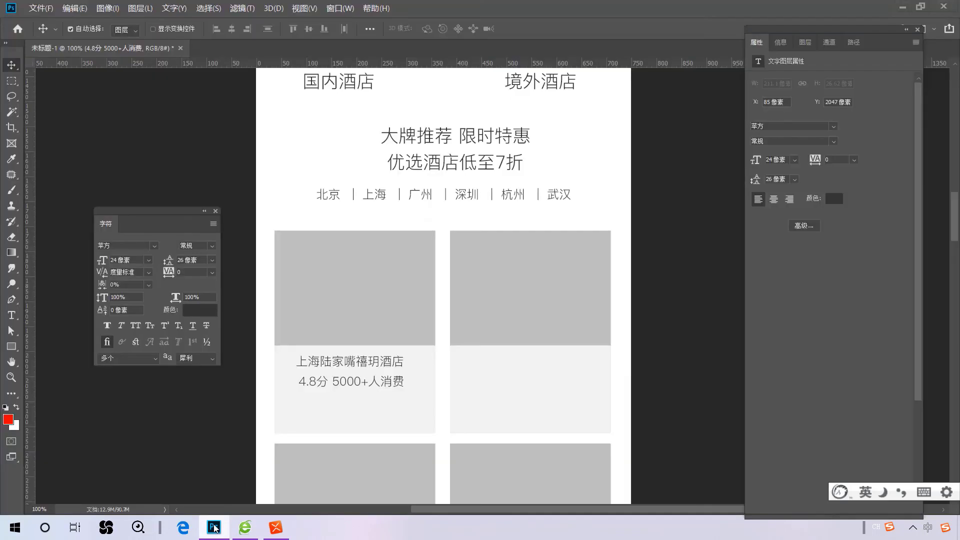
key("t")
left_click(300, 399)
type("浦东新区")
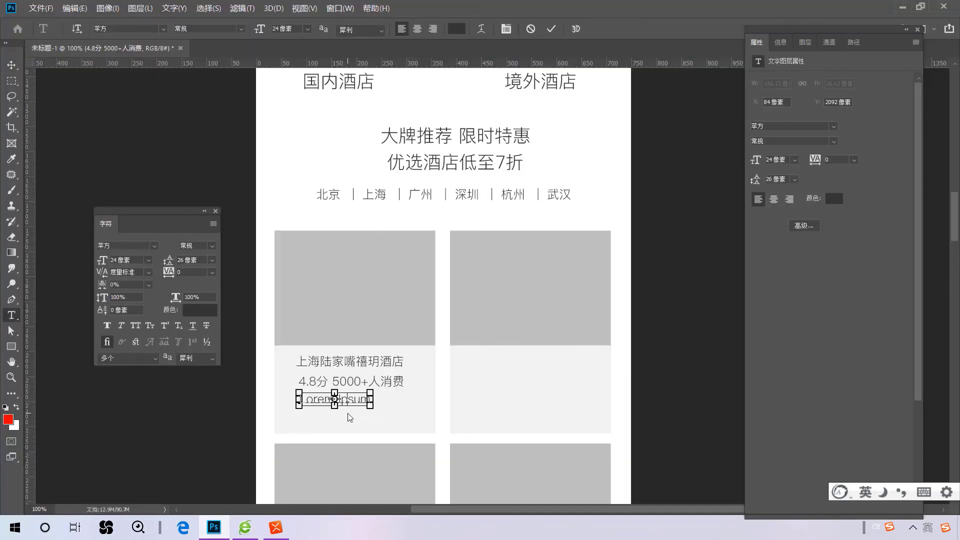
key("ctrl+Return")
Add the prototype's price text ¥910起 at 24 px below the district text in the first hotel card, at X 85 px, Y 2115 px.
left_click(245, 528)
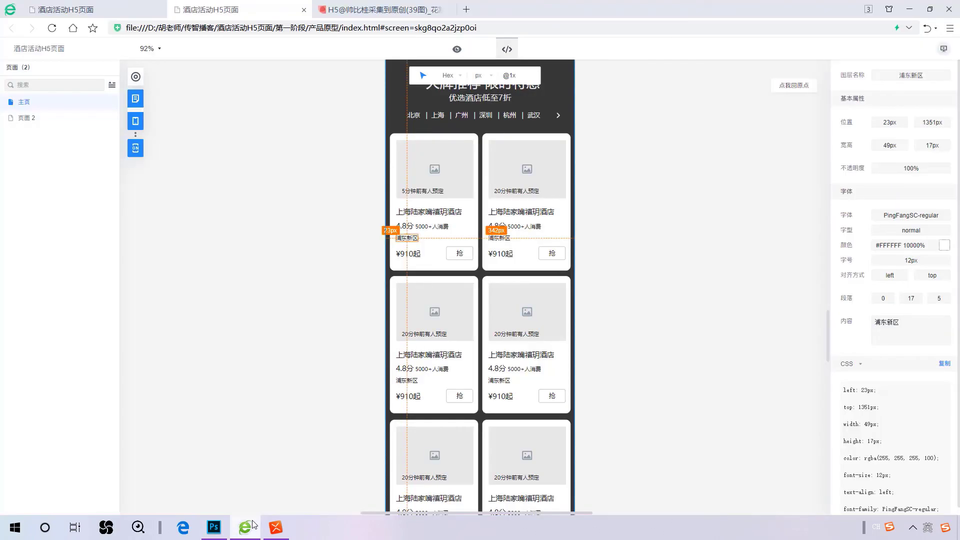
left_click(399, 255)
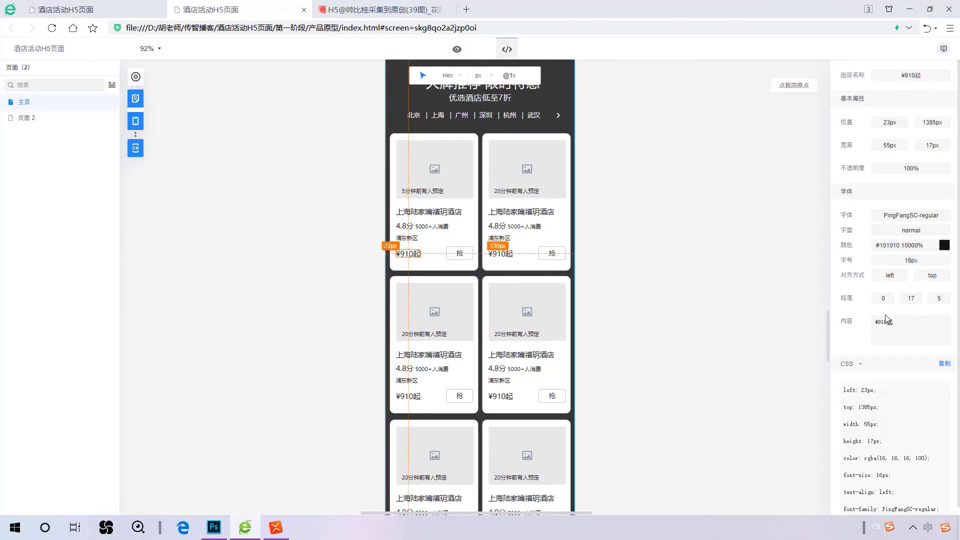
mouse_move(214, 526)
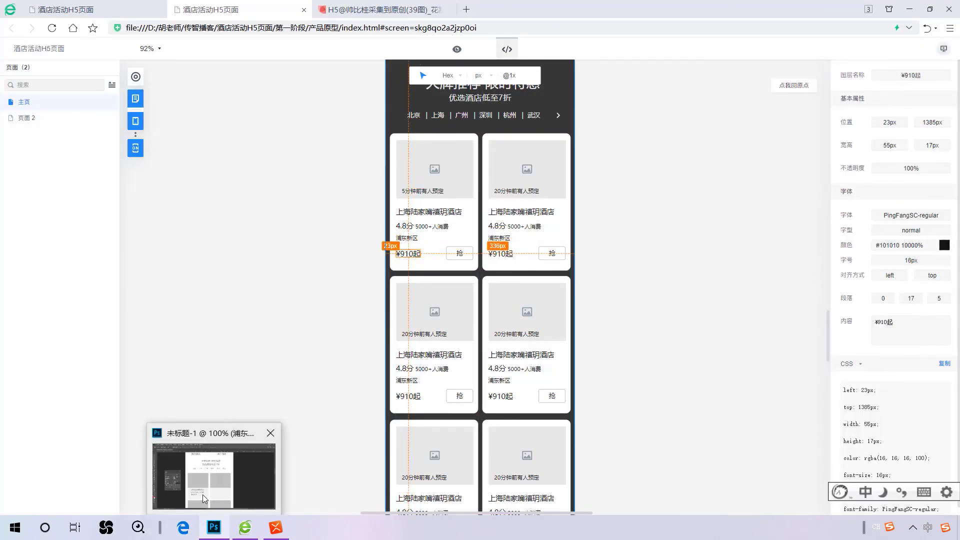
left_click(203, 494)
left_click(298, 419)
type("¥910起")
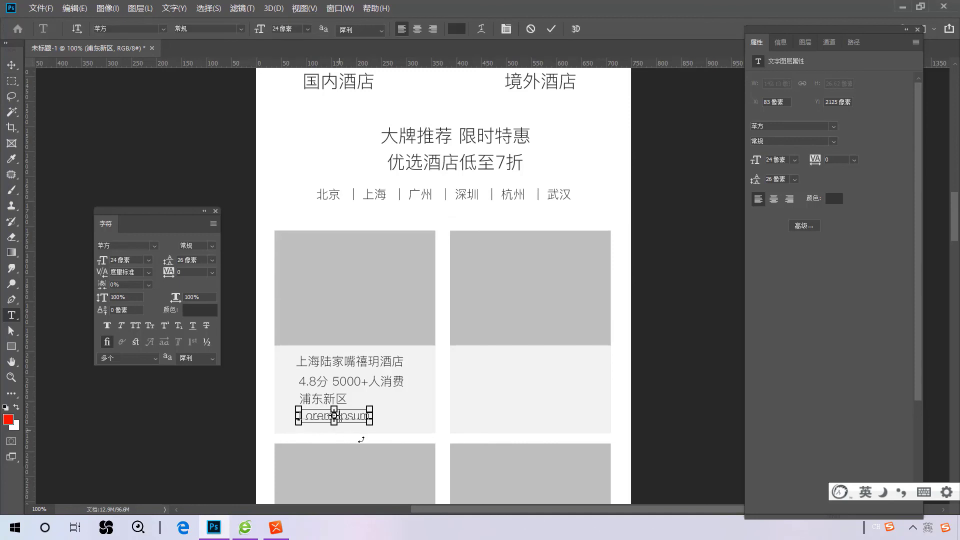
key("ctrl+Return")
key("v")
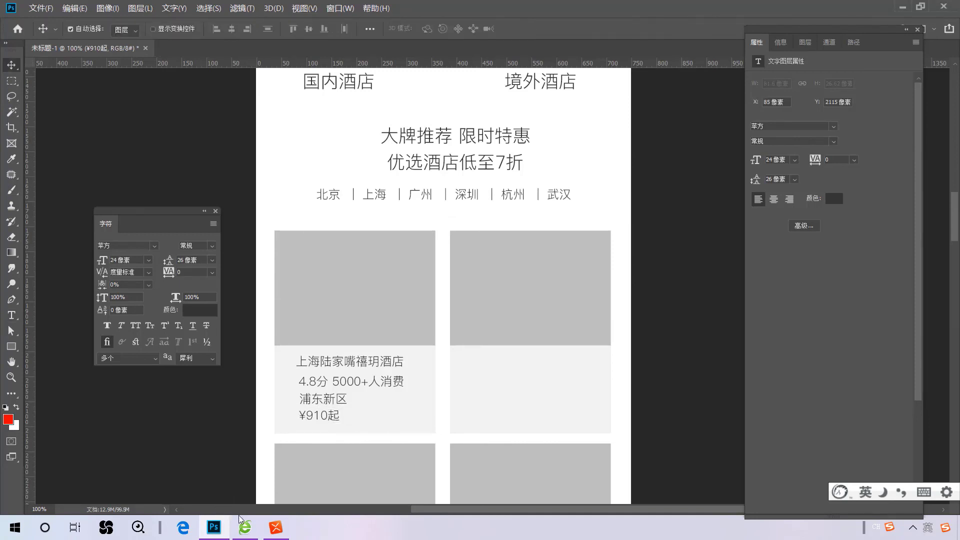
Add the prototype's booking note 5分钟前有人预定 at 24 px to the first hotel card's grey image area, at X 75 px, Y 1938 px.
mouse_move(241, 520)
left_click(235, 460)
left_click(431, 192)
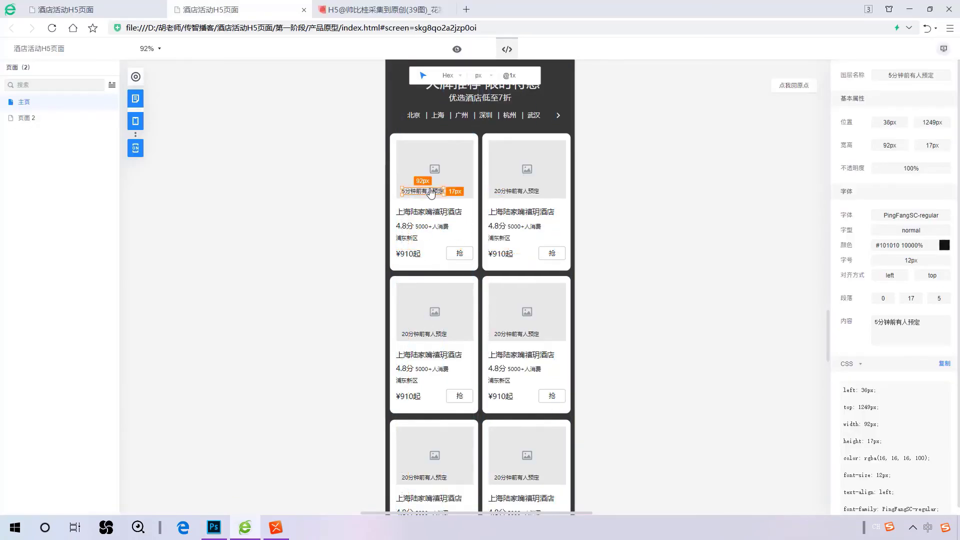
left_click(219, 524)
key("t")
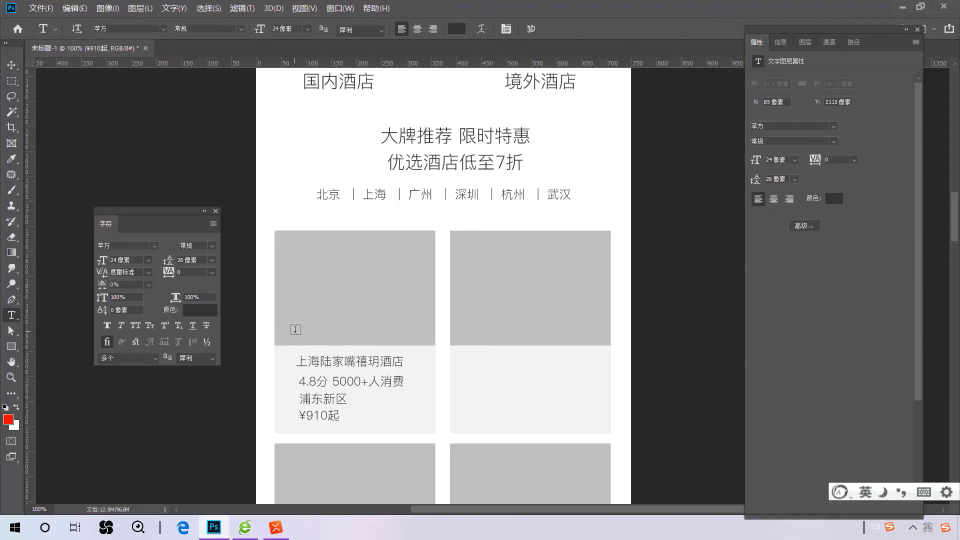
left_click(294, 331)
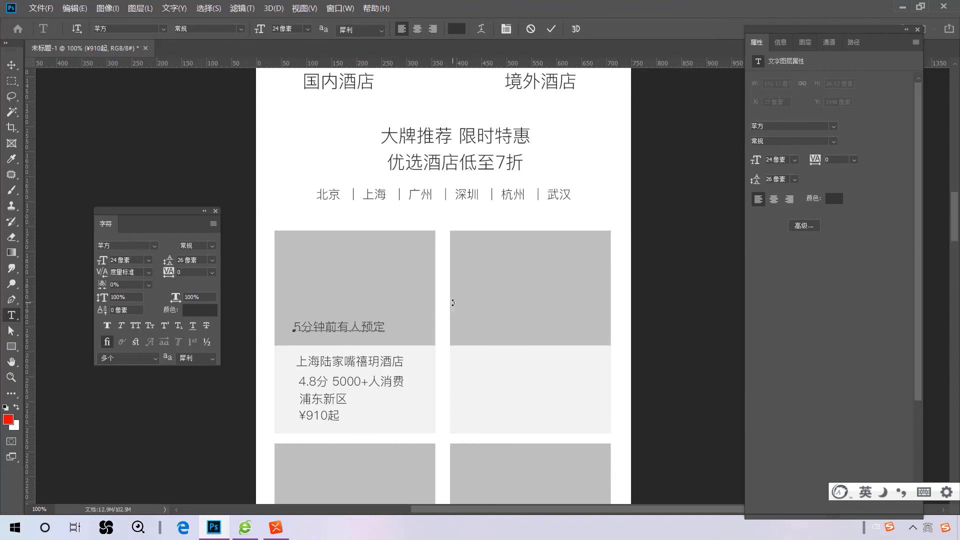
key("ctrl+Return")
key("v")
Add the prototype's coupon amount 30 at 24 px to the first coupon block under 连续7天抢无门槛红包, at X 88 px, Y 1020 px.
scroll(454, 306, "up", 4)
scroll(515, 245, "up", 5)
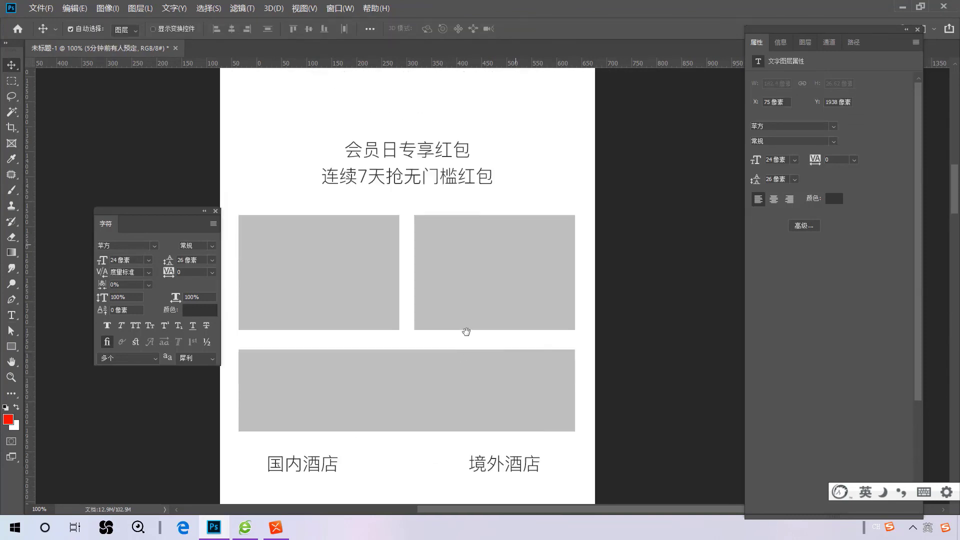
scroll(485, 328, "left", 1)
left_click(247, 526)
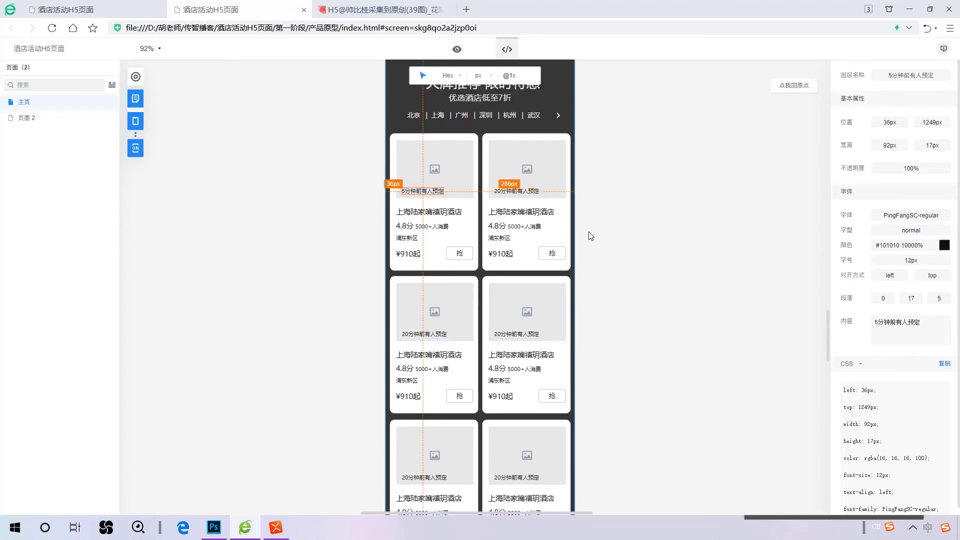
scroll(590, 236, "up", 7)
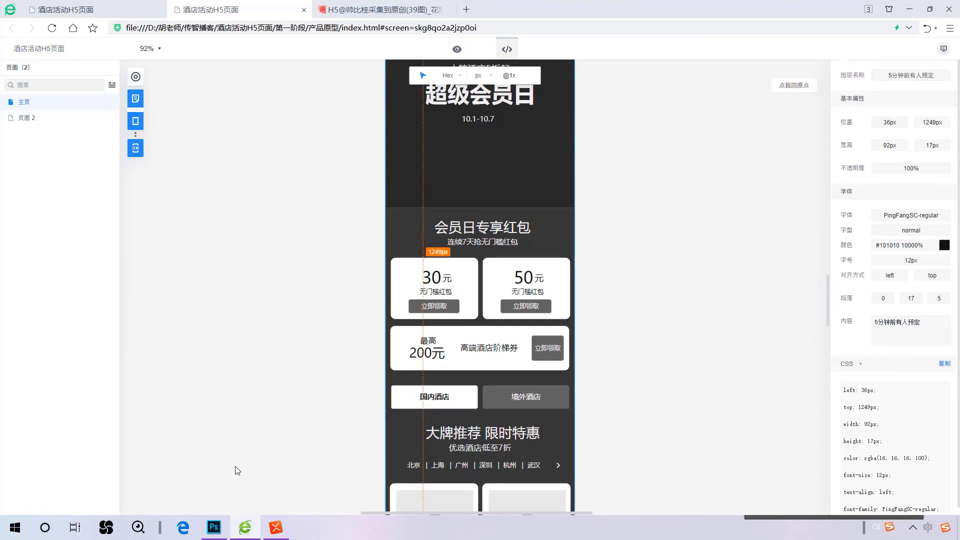
left_click(433, 278)
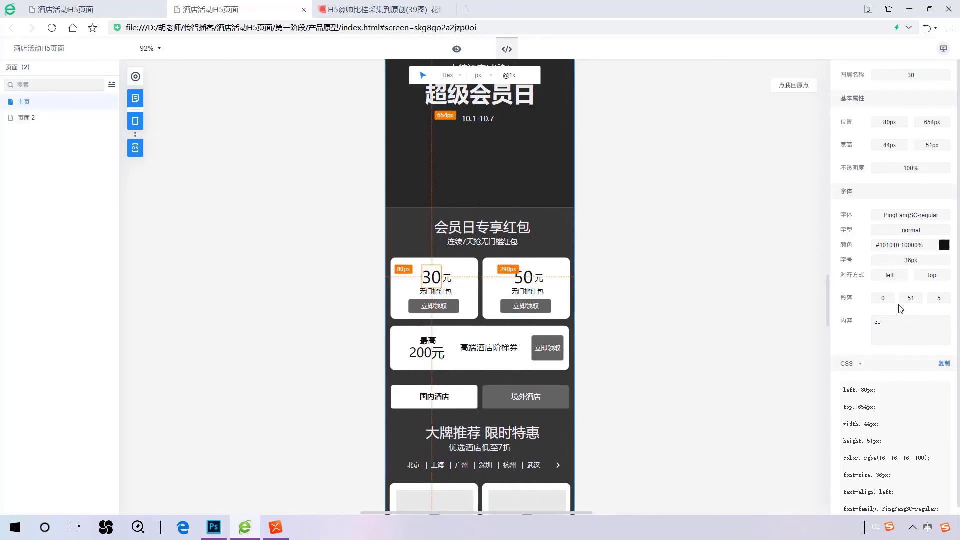
left_click(214, 528)
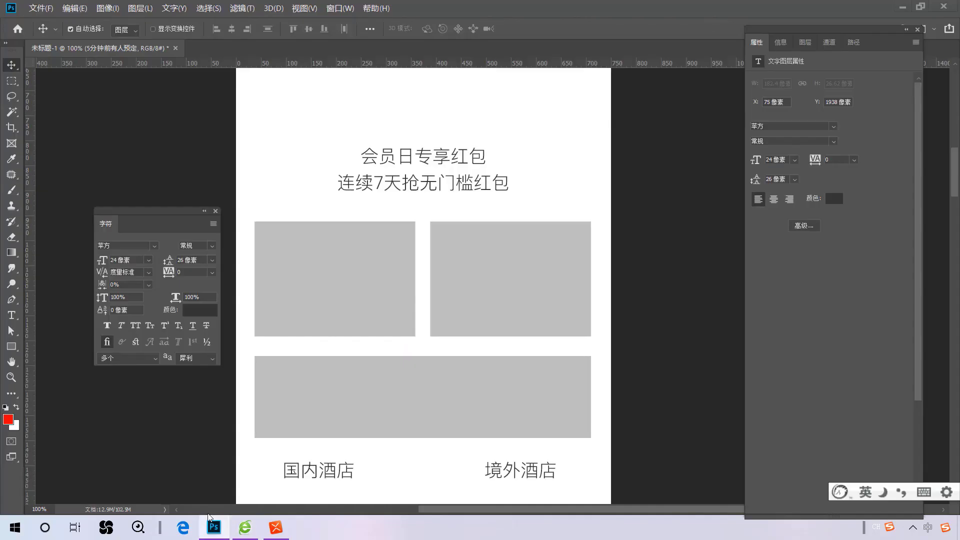
key("t")
left_click(280, 260)
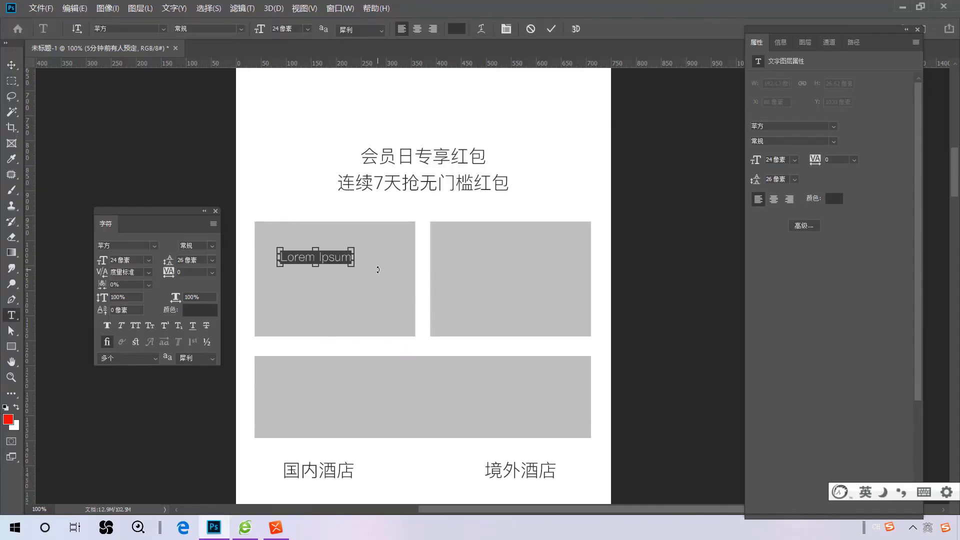
type("30")
key("Escape")
key("v")
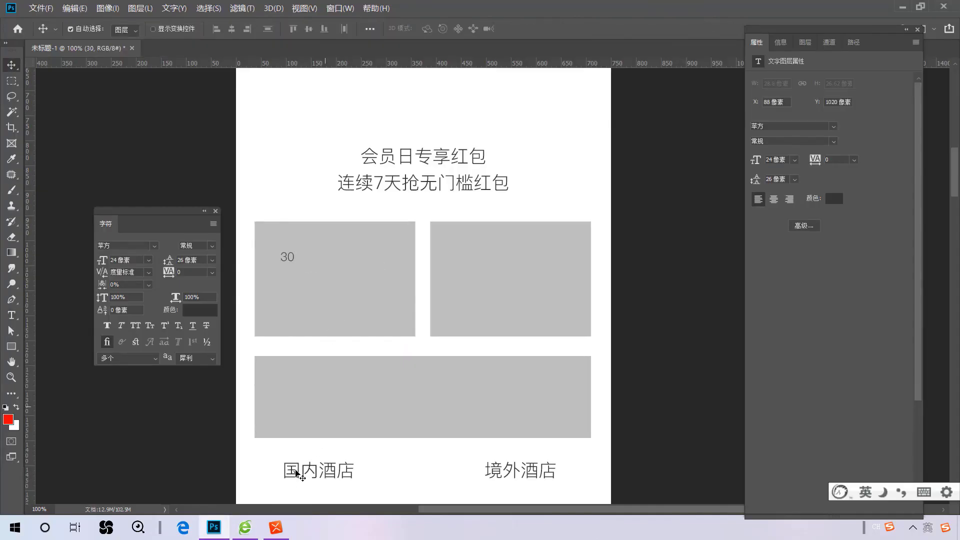
Add the prototype's text 无门槛红包 at 24 px directly beside the 30 and centre both texts in the first coupon block.
key("alt+Tab")
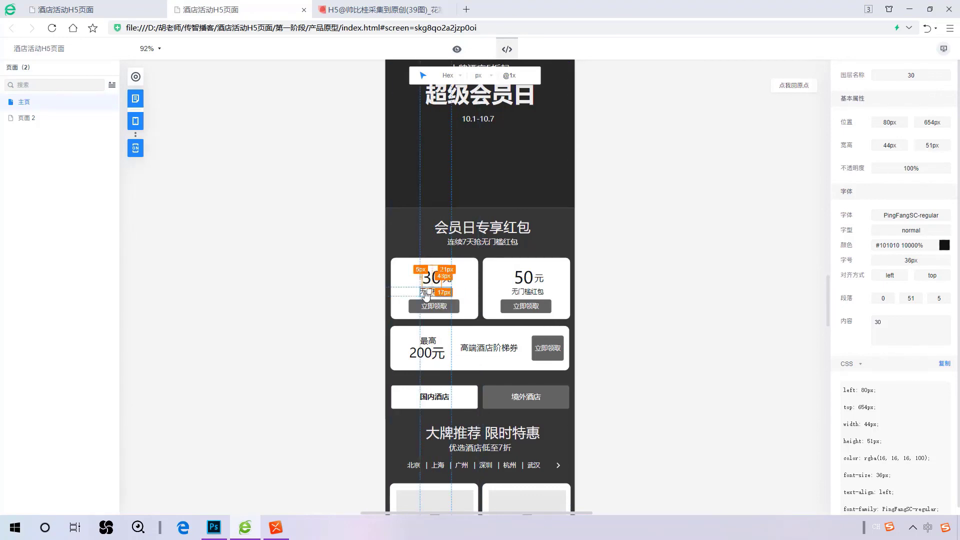
left_click(426, 293)
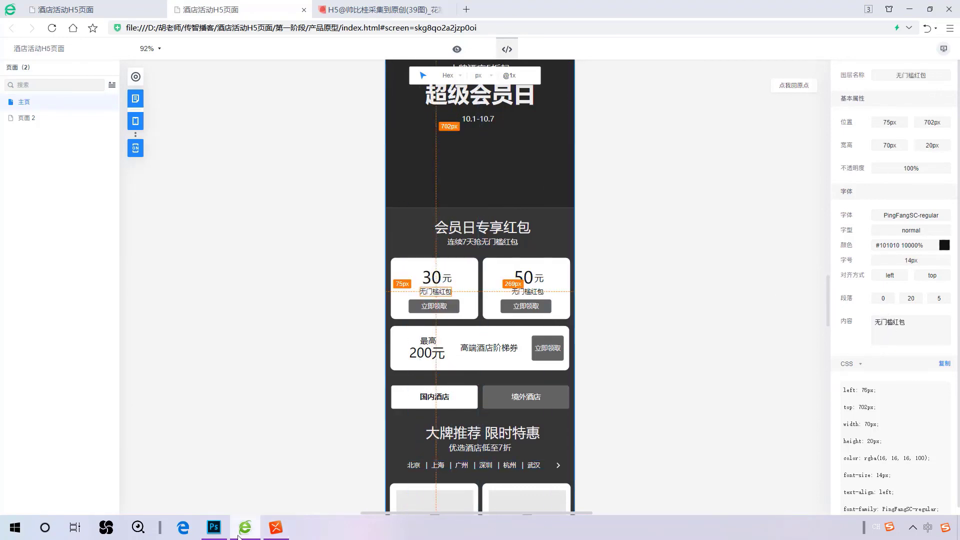
left_click(214, 527)
key("t")
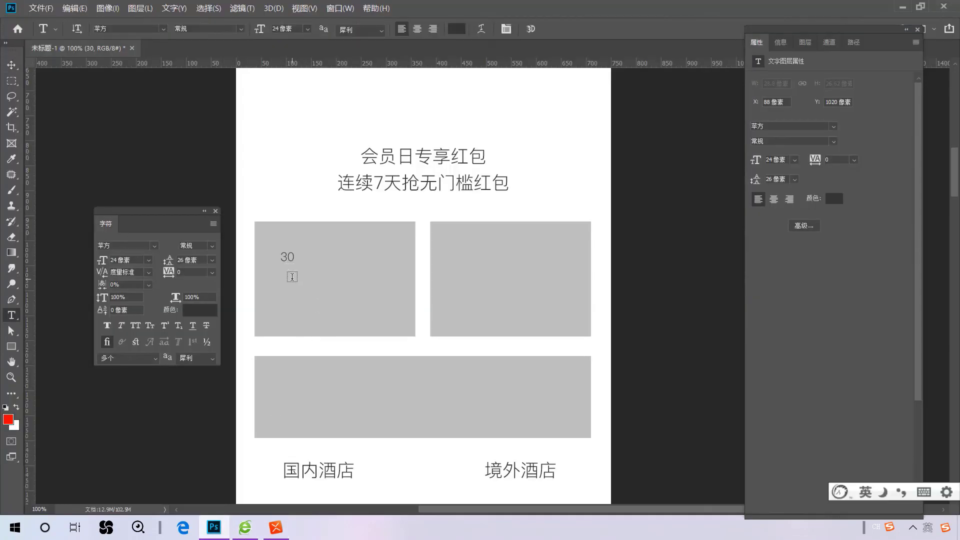
left_click(290, 274)
type("无门槛红包")
key("ctrl+Return")
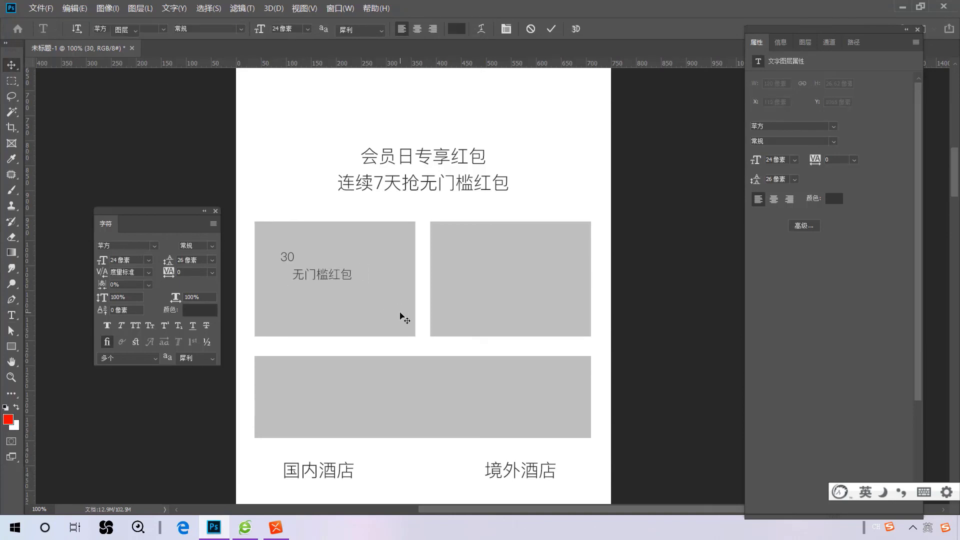
left_click_drag(322, 279, 325, 263)
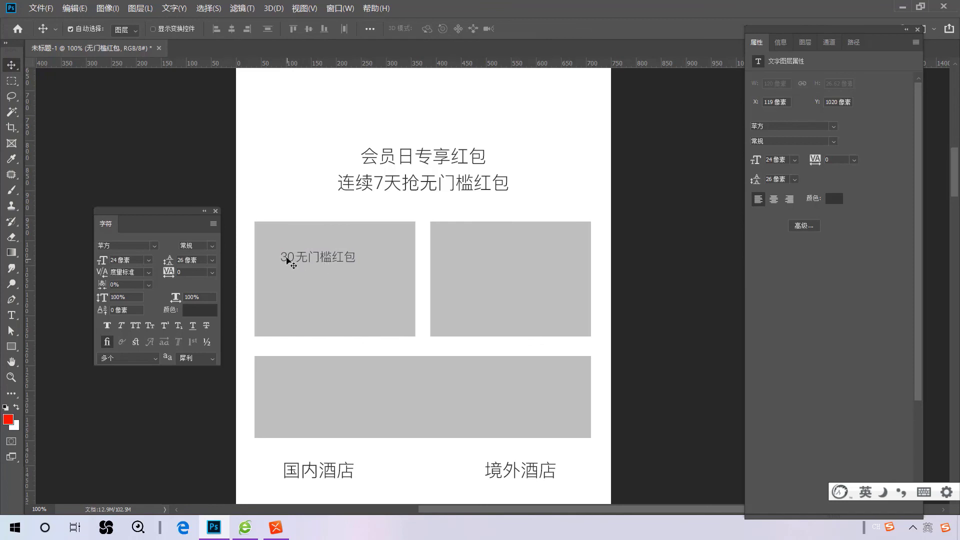
left_click_drag(316, 272, 323, 283)
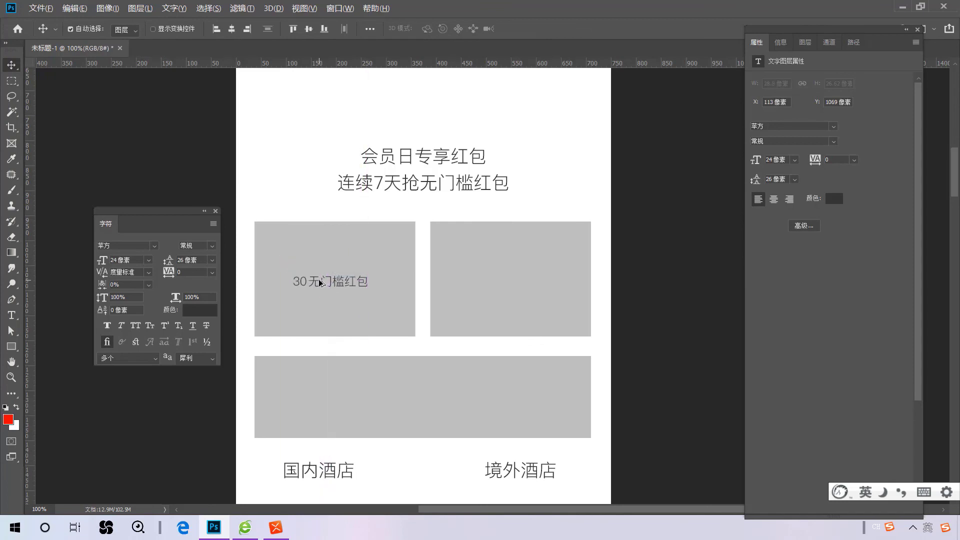
Duplicate the 30 无门槛红包 texts into the centre of the second coupon block and change the copied amount to 50.
left_click_drag(514, 281, 515, 283)
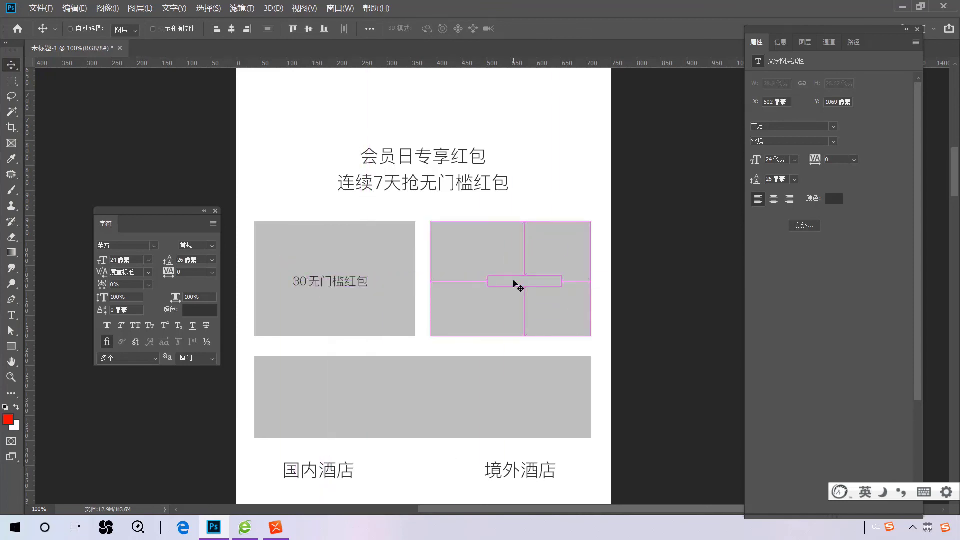
scroll(515, 282, "down", 1)
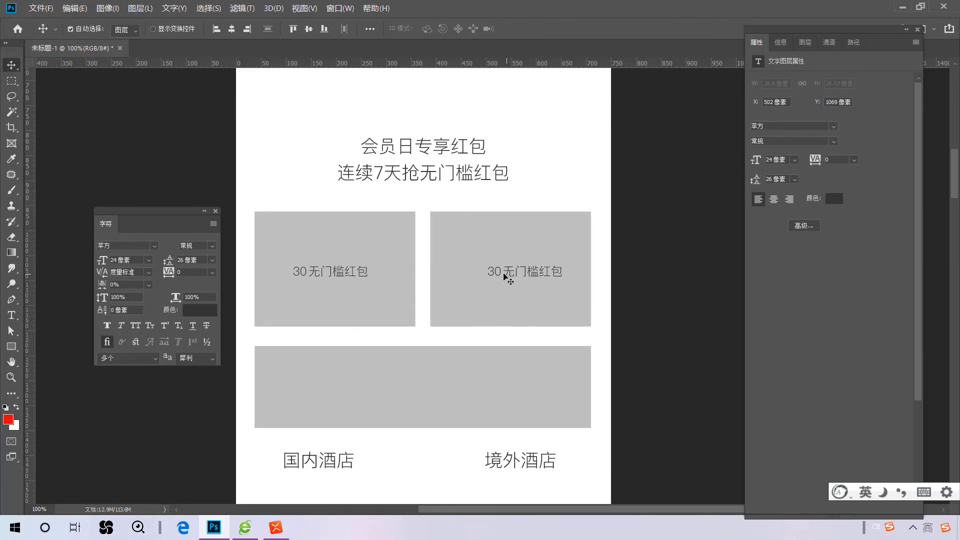
key("t")
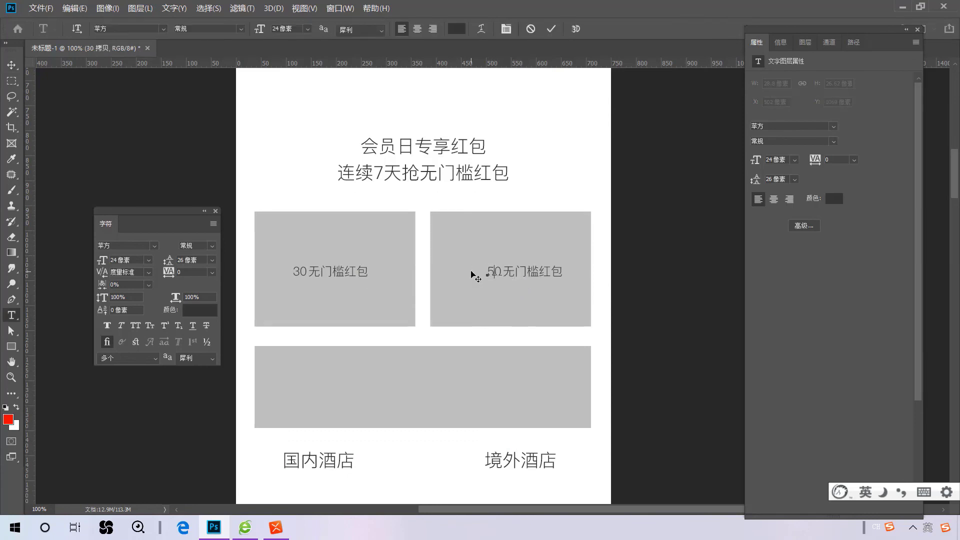
key("v")
Review the page layout from the coupon blocks down to the 追逐诗和远方 section and back up to the 超级会员日 title.
scroll(469, 272, "down", 5)
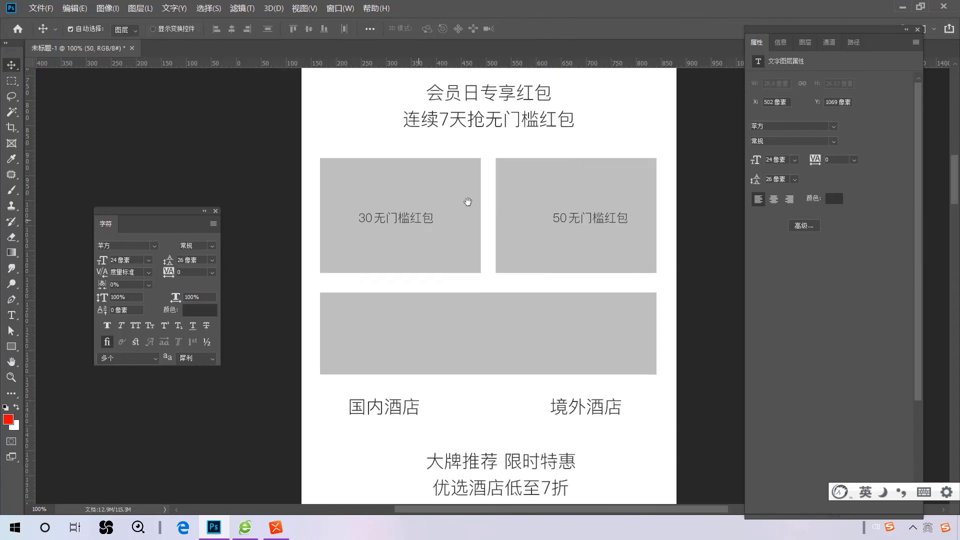
scroll(425, 300, "up", 20)
scroll(400, 275, "down", 19)
scroll(411, 150, "down", 15)
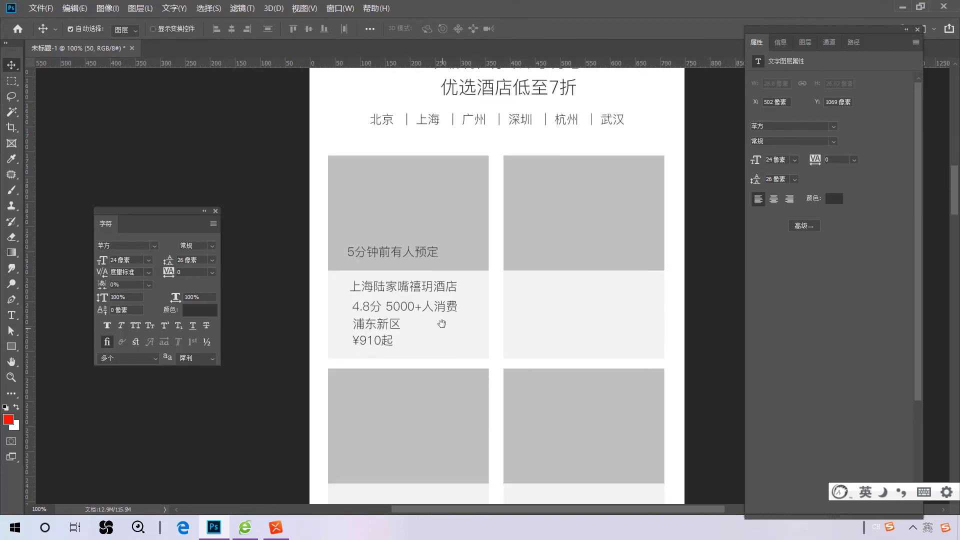
scroll(458, 282, "down", 20)
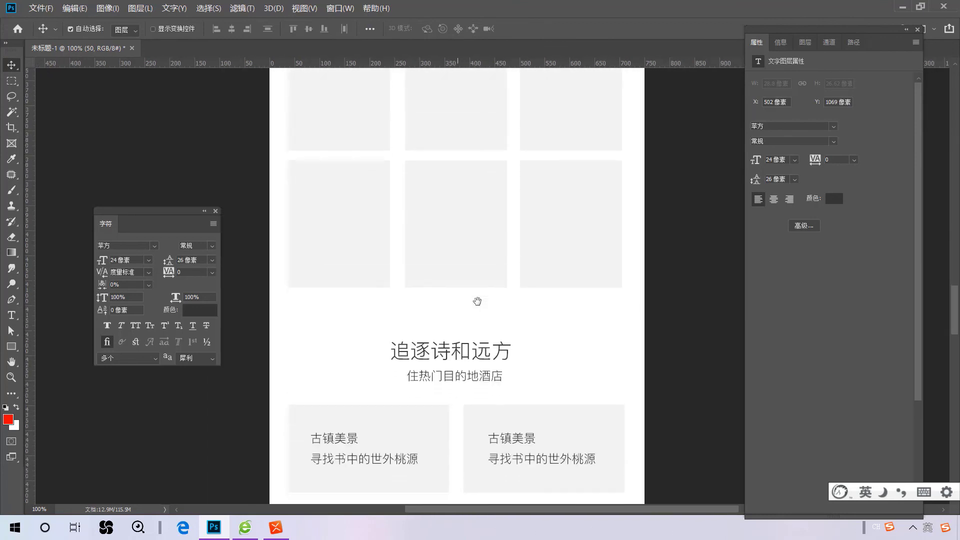
scroll(489, 228, "up", 20)
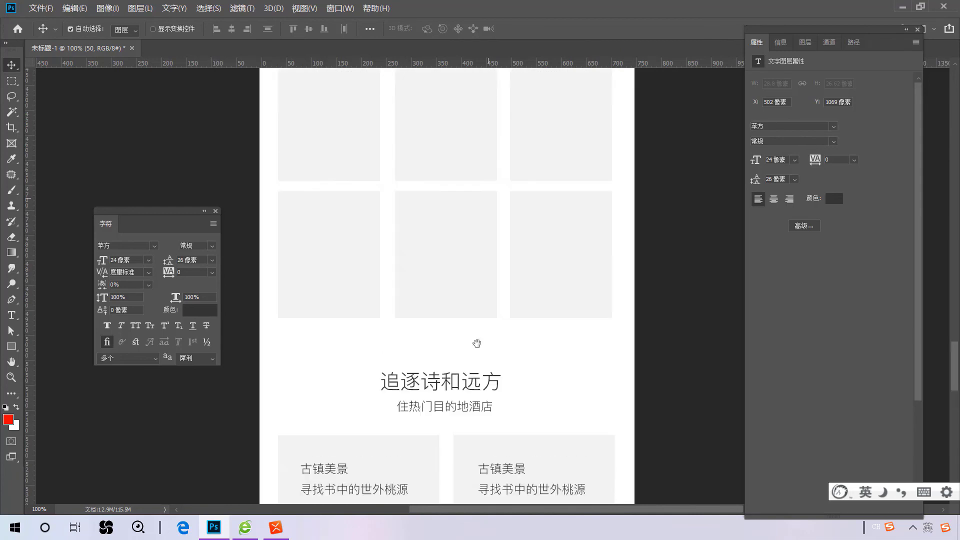
scroll(473, 429, "up", 20)
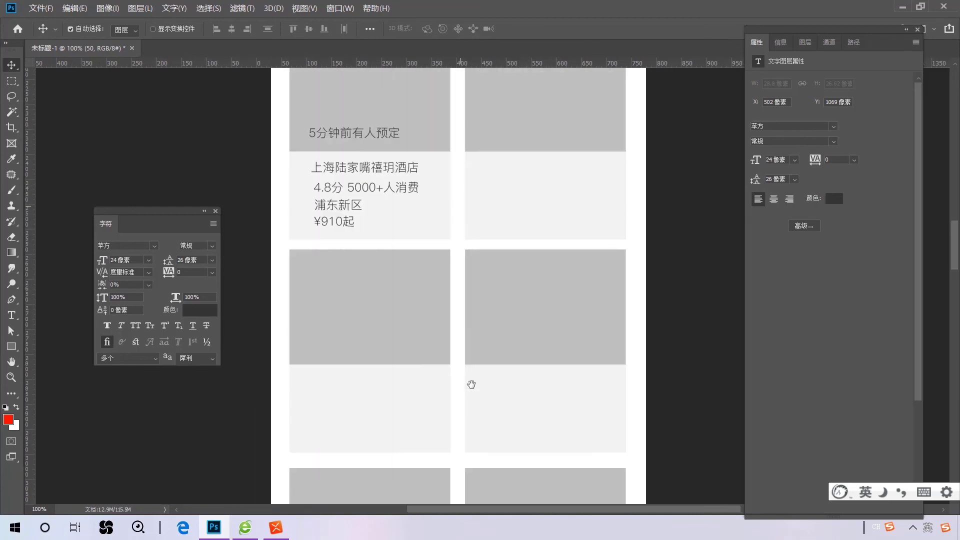
scroll(435, 335, "up", 10)
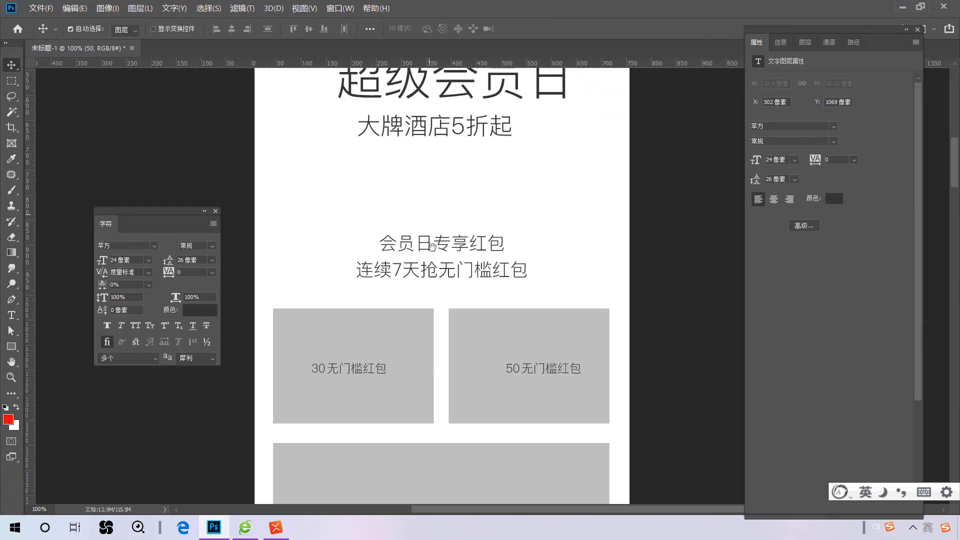